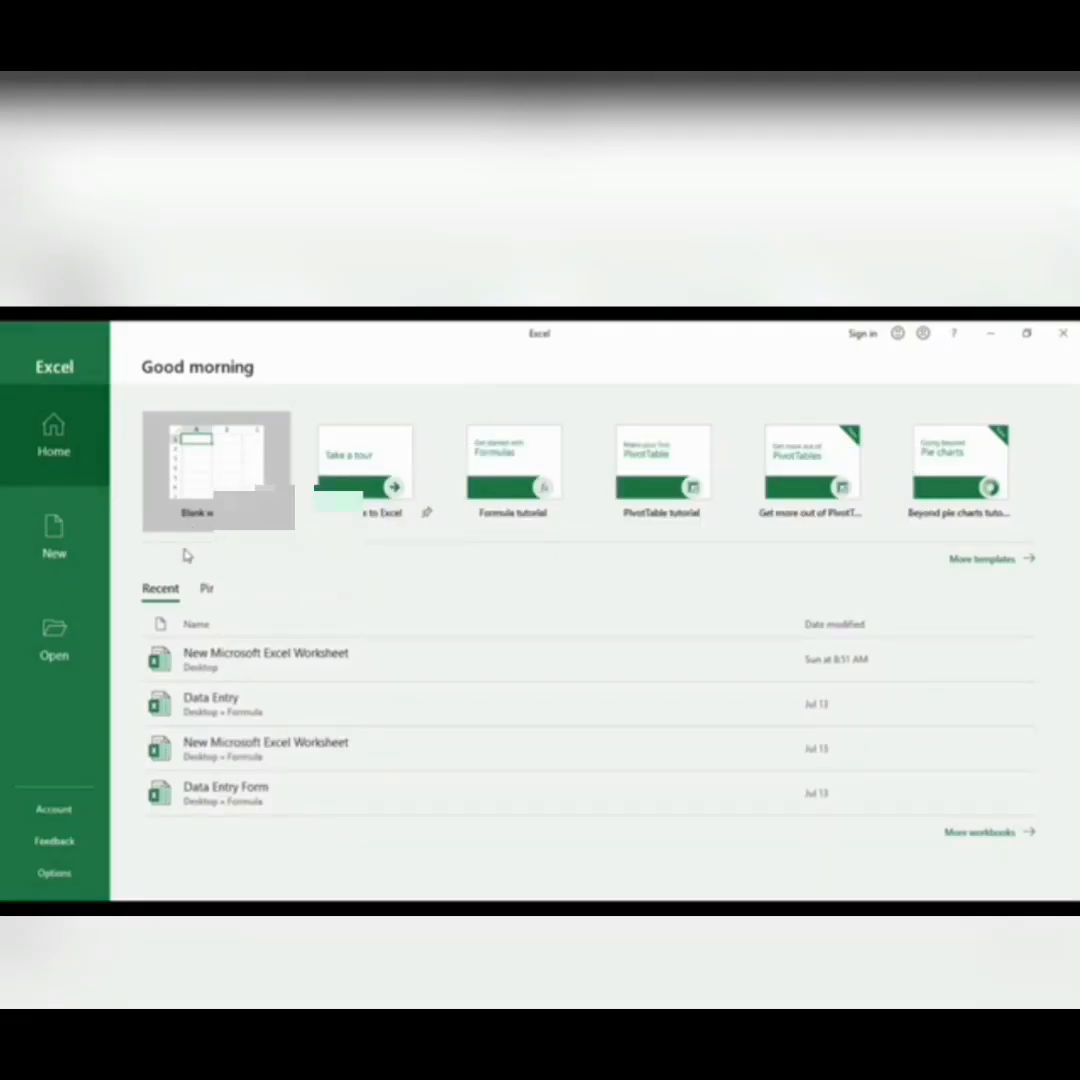
Create a blank workbook and enlarge the worksheet zoom to 170%.
left_click(225, 487)
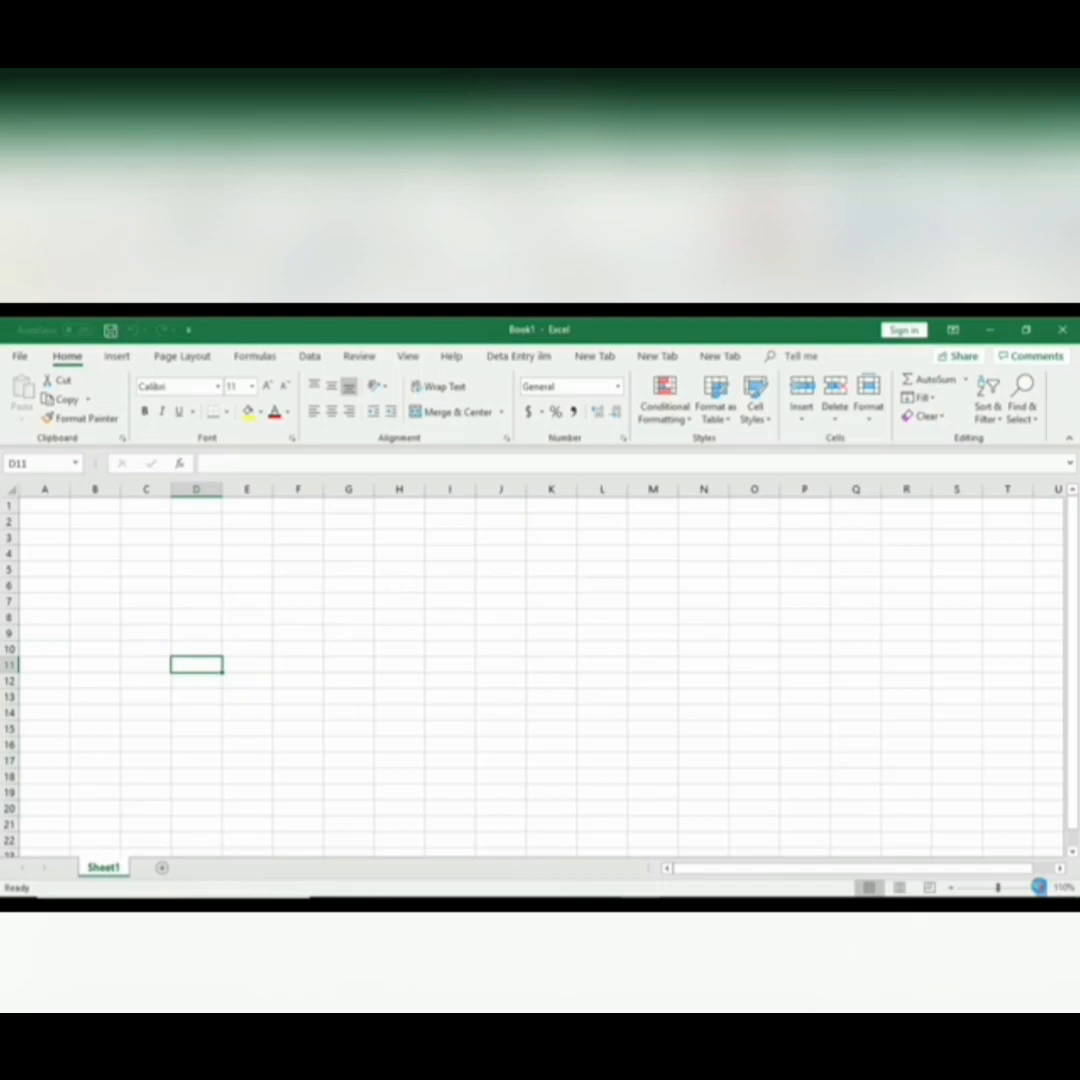
left_click(1040, 887)
left_click(1040, 887)
left_click(1040, 887)
left_click(1040, 887)
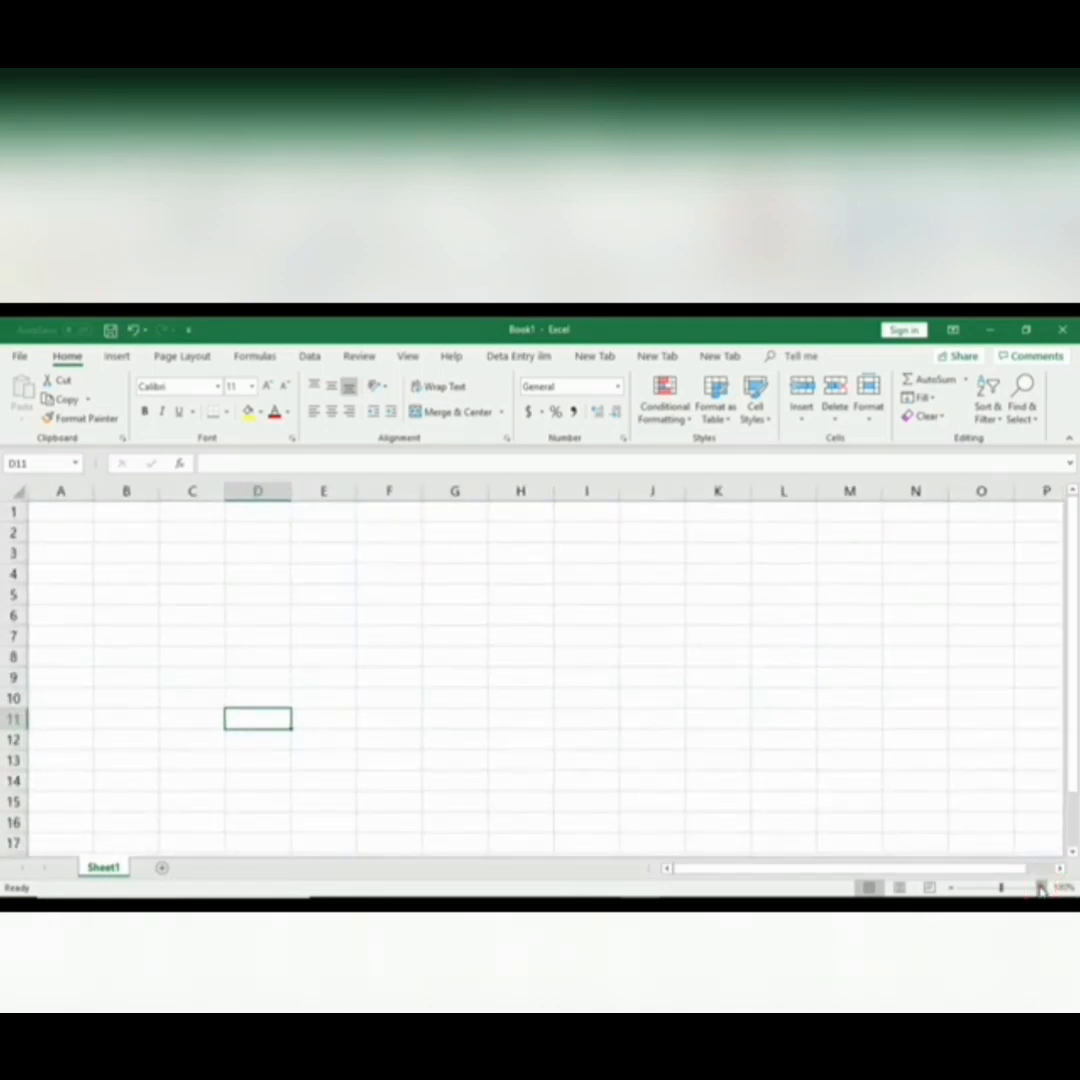
left_click(1040, 887)
left_click(1040, 887)
left_click(1040, 887)
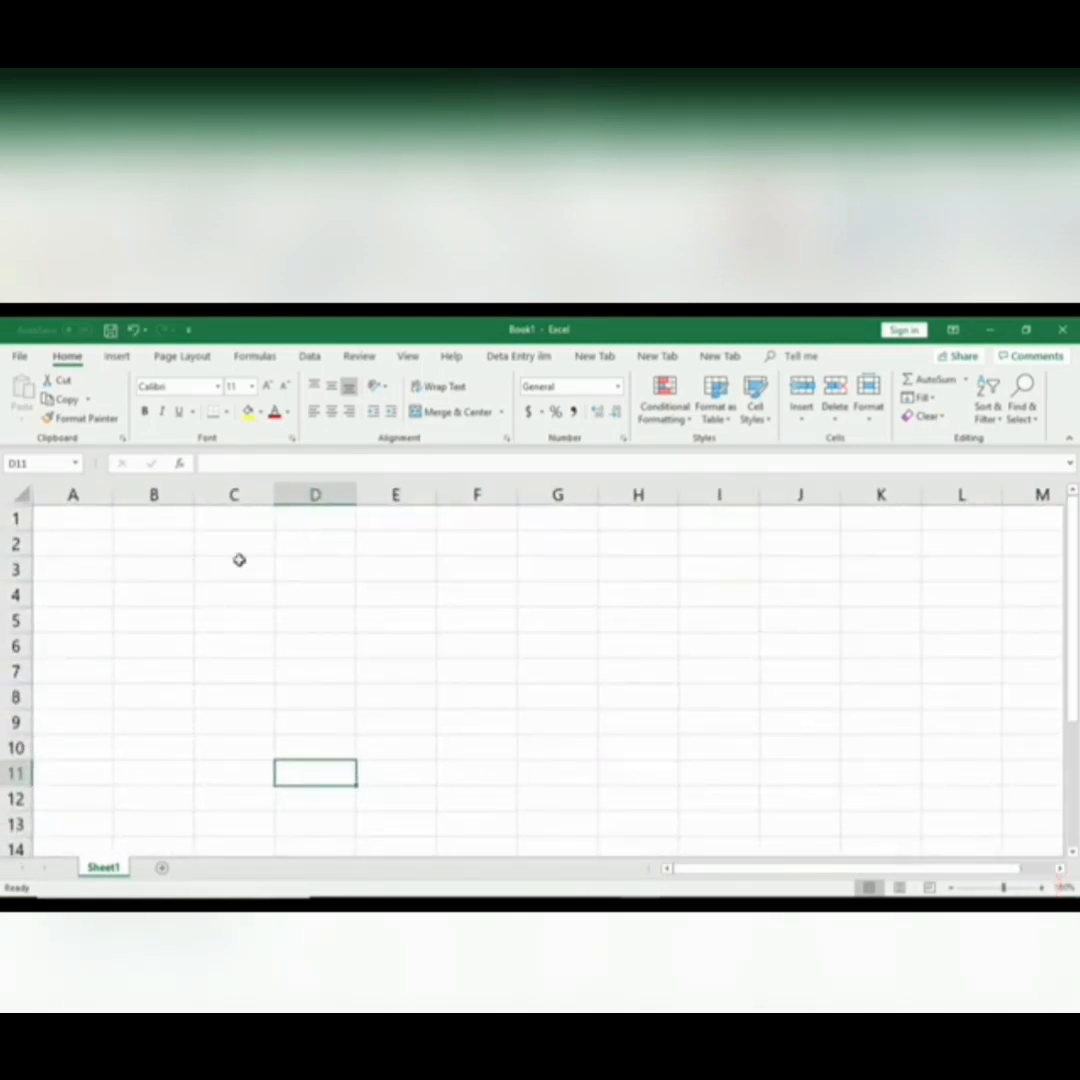
left_click(1040, 887)
Highlight the visible cells of column C, followed by cells A3 to K3, to show a column and a row.
left_click_drag(266, 520, 258, 840)
left_click(240, 632)
left_click_drag(260, 516, 260, 844)
left_click(44, 577)
left_click_drag(118, 580, 400, 581)
left_click_drag(483, 584, 913, 580)
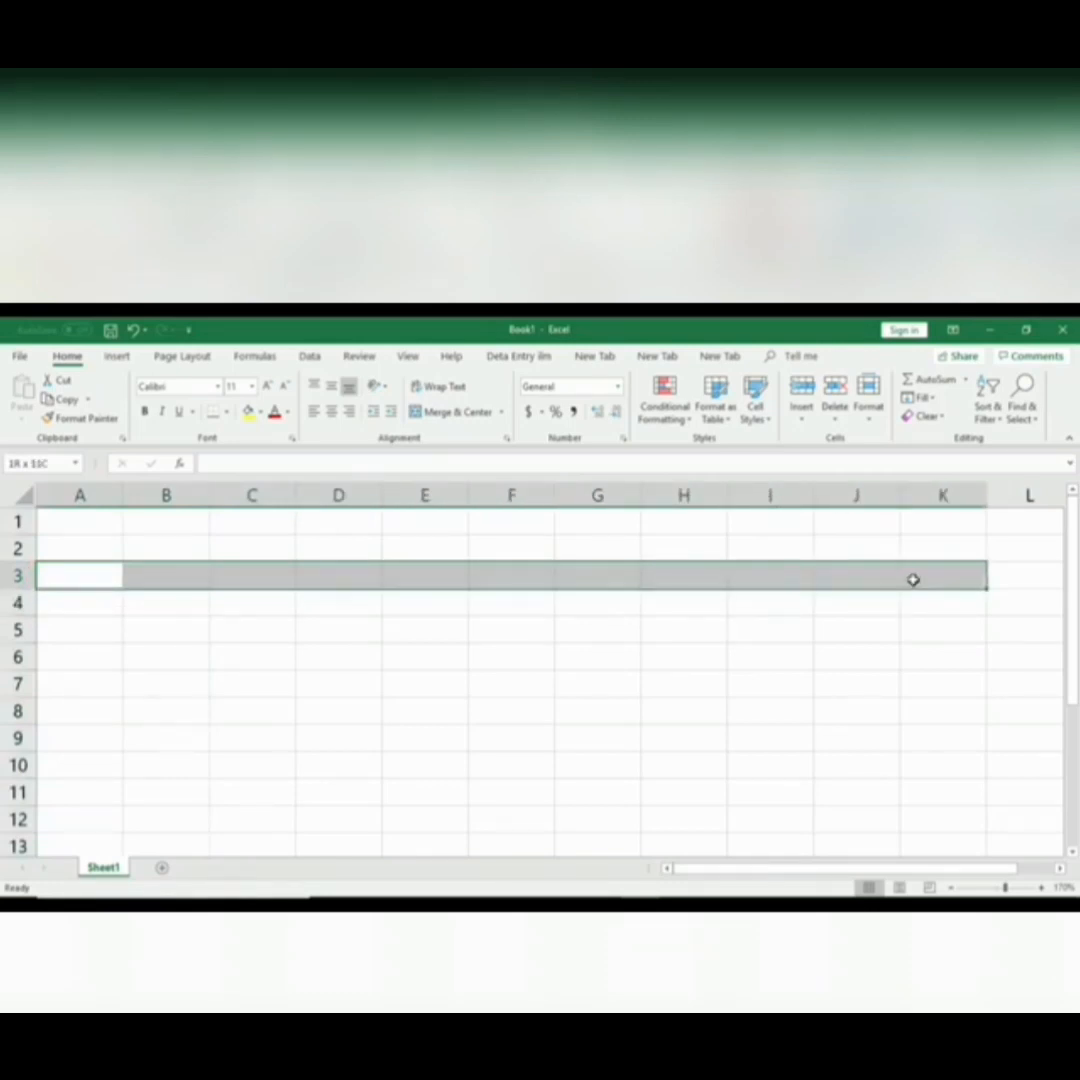
Fill the visible cells of column B with yellow and cells A4:J4 with light blue.
left_click_drag(166, 521, 169, 835)
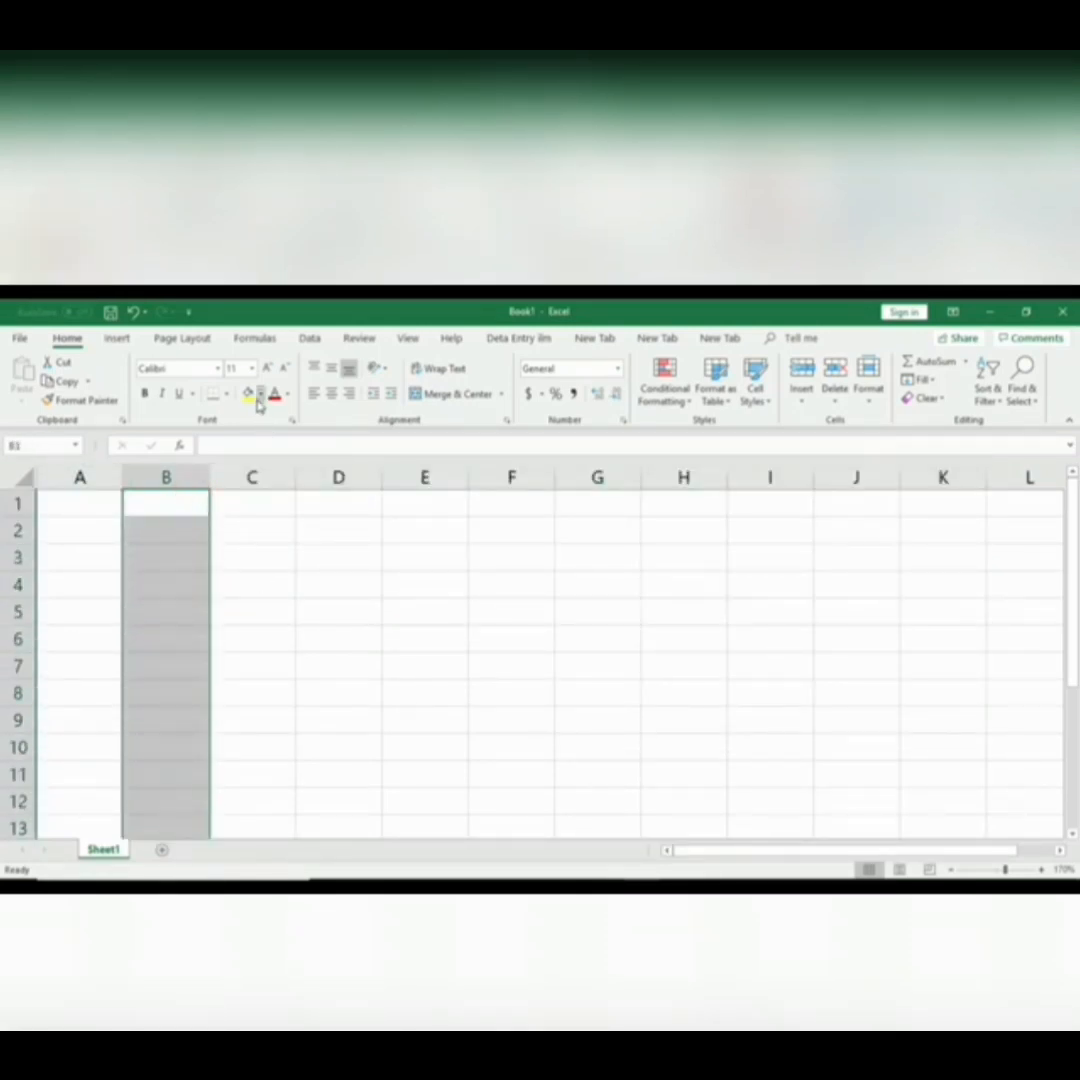
left_click(249, 394)
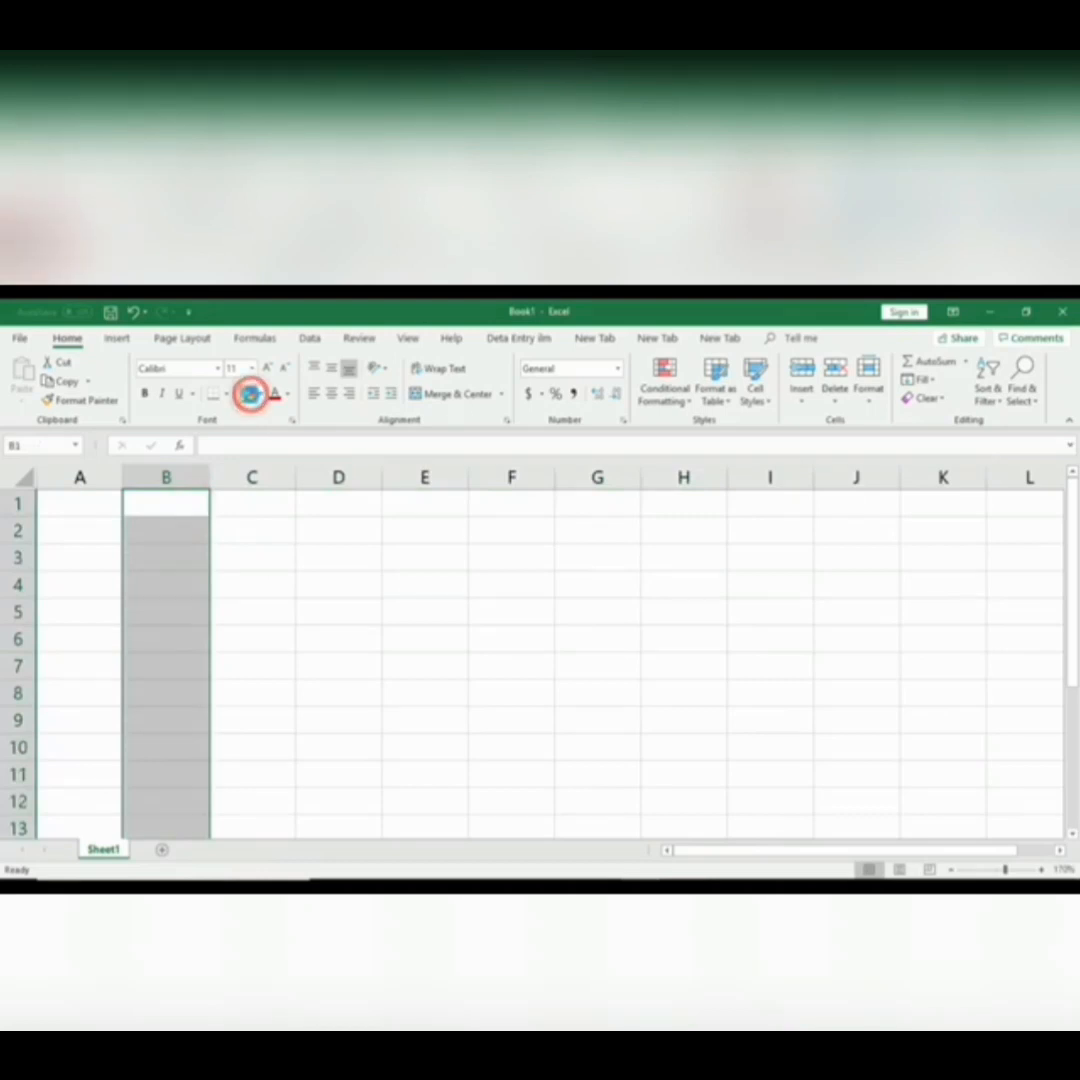
left_click_drag(75, 596, 869, 586)
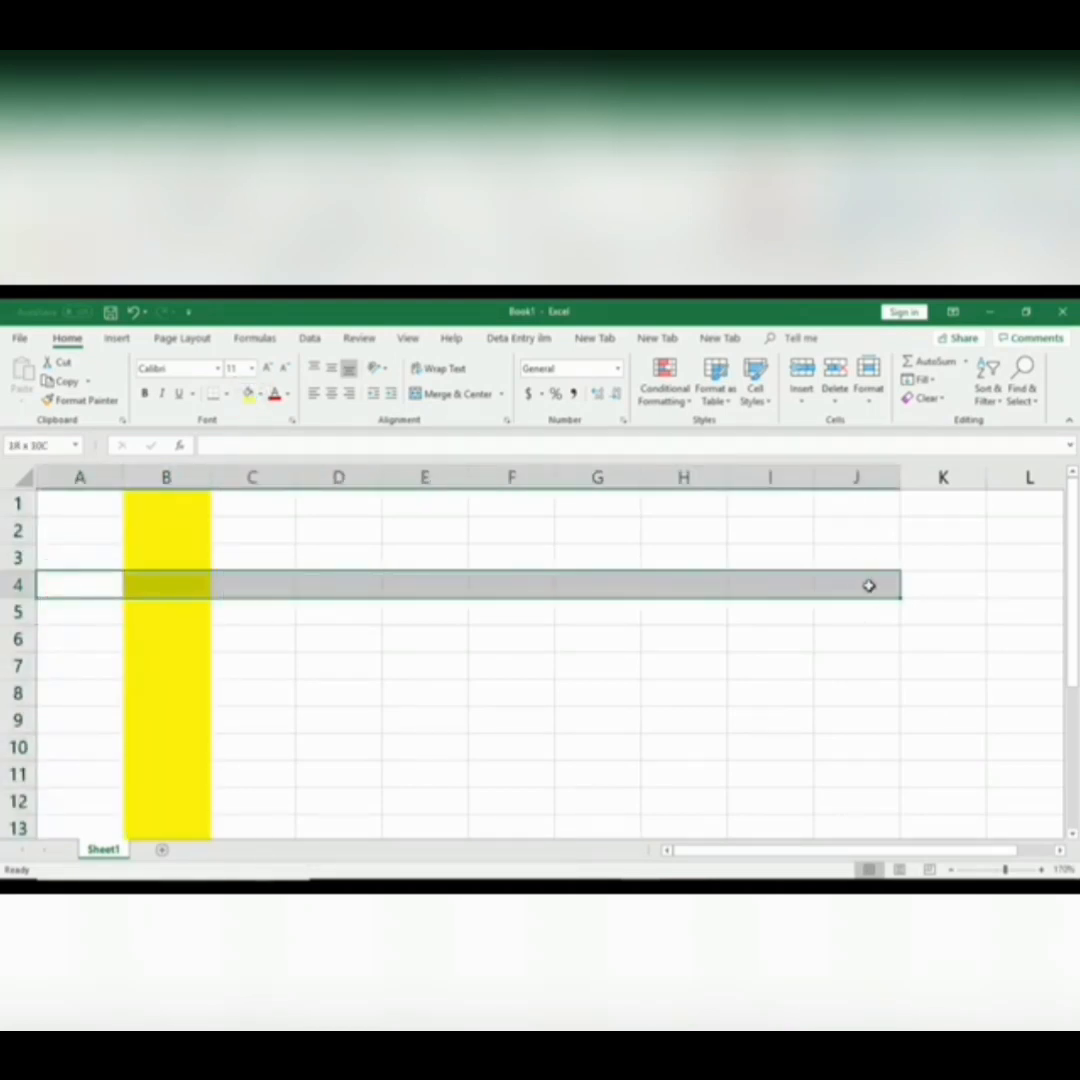
left_click(259, 394)
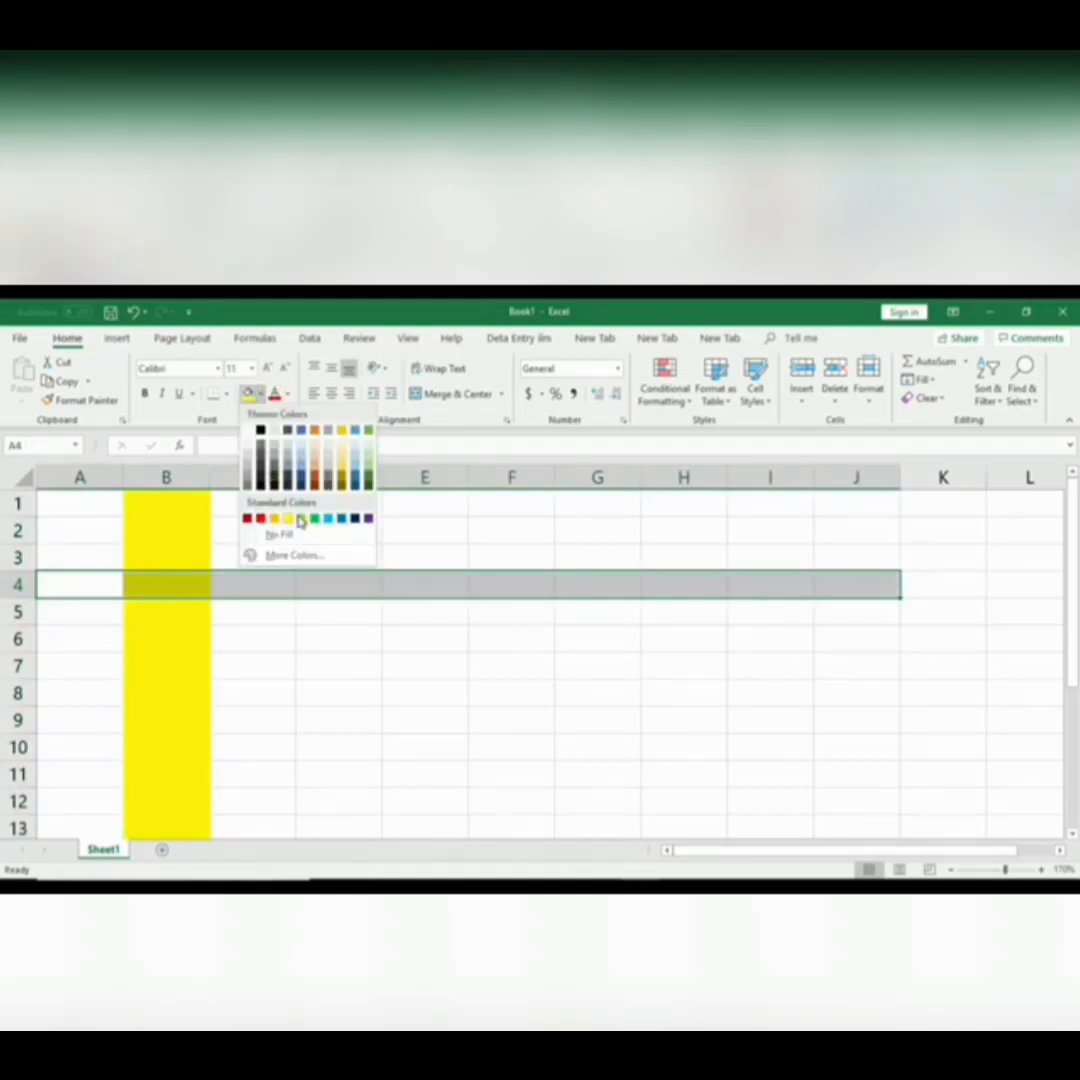
left_click(333, 522)
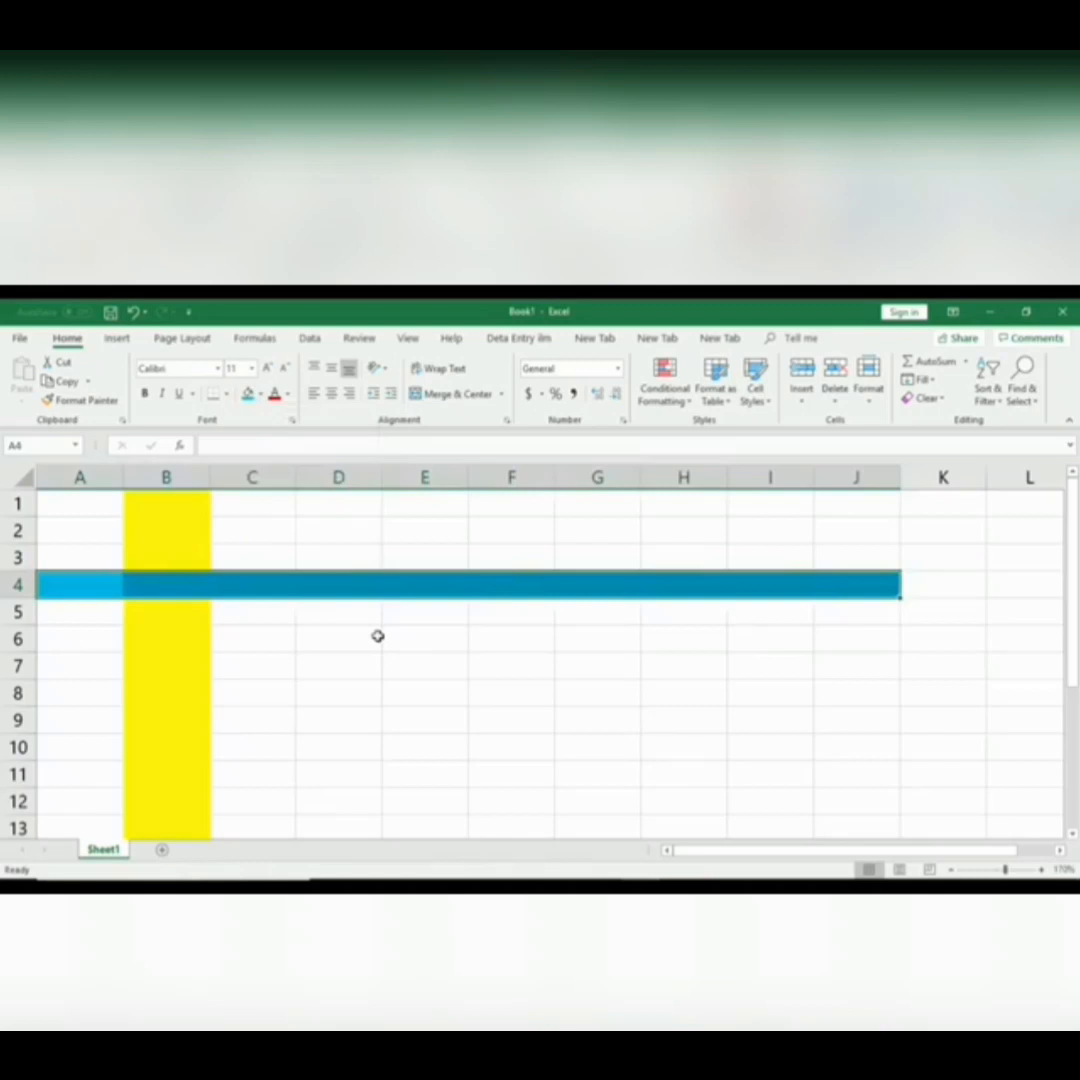
Examine the column and row headings by selecting whole columns A to D and rows 1 to 3 one at a time.
left_click(88, 505)
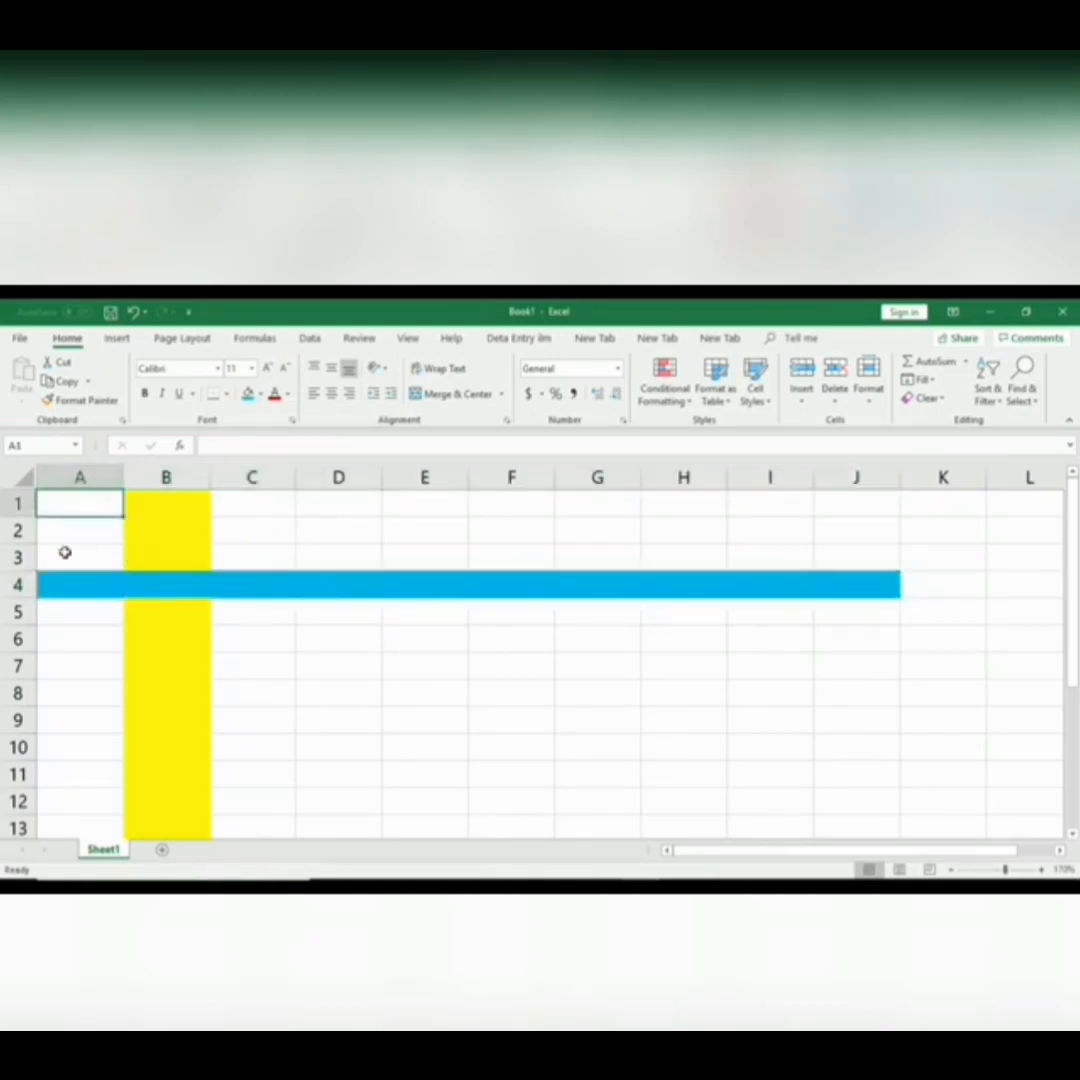
left_click(81, 477)
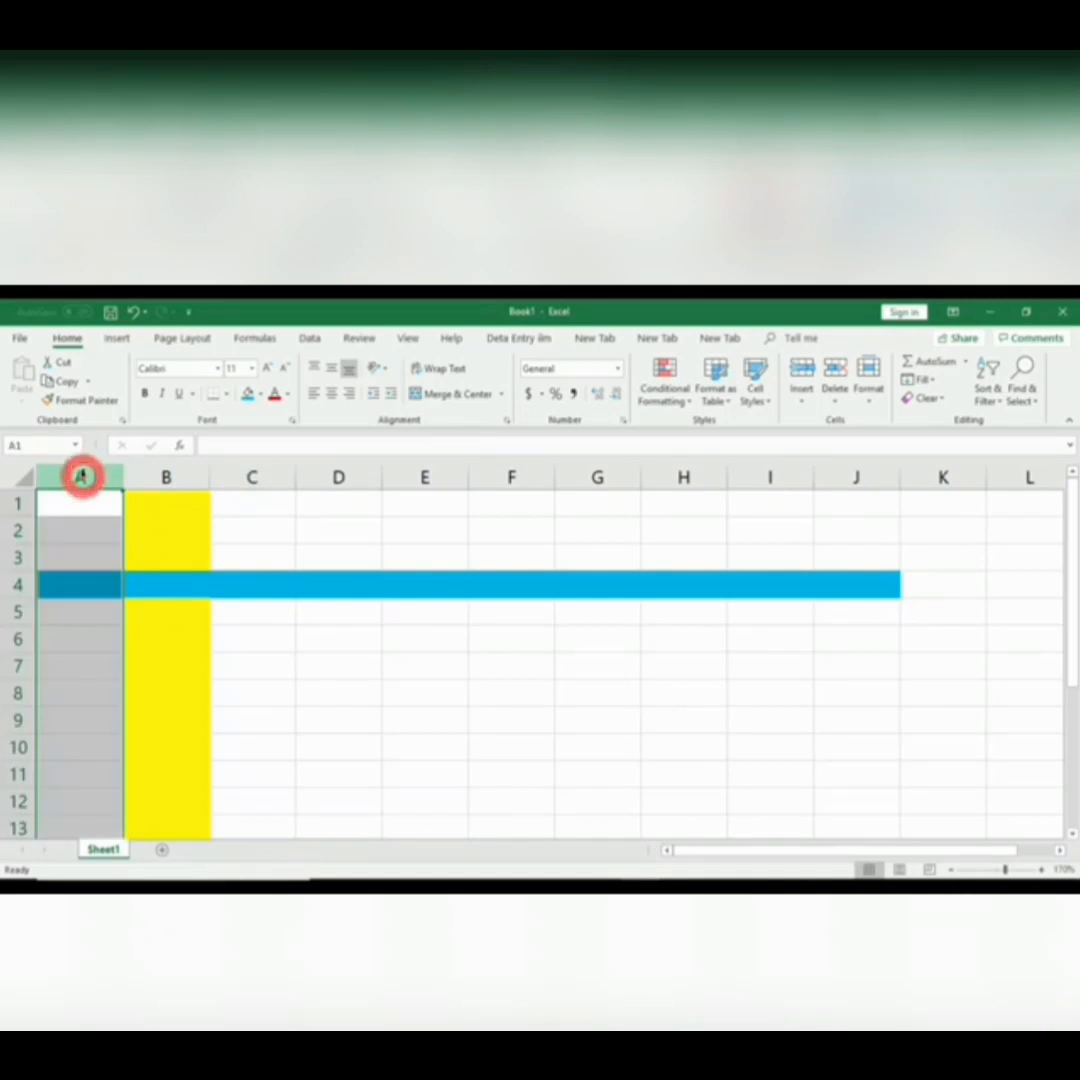
left_click(172, 476)
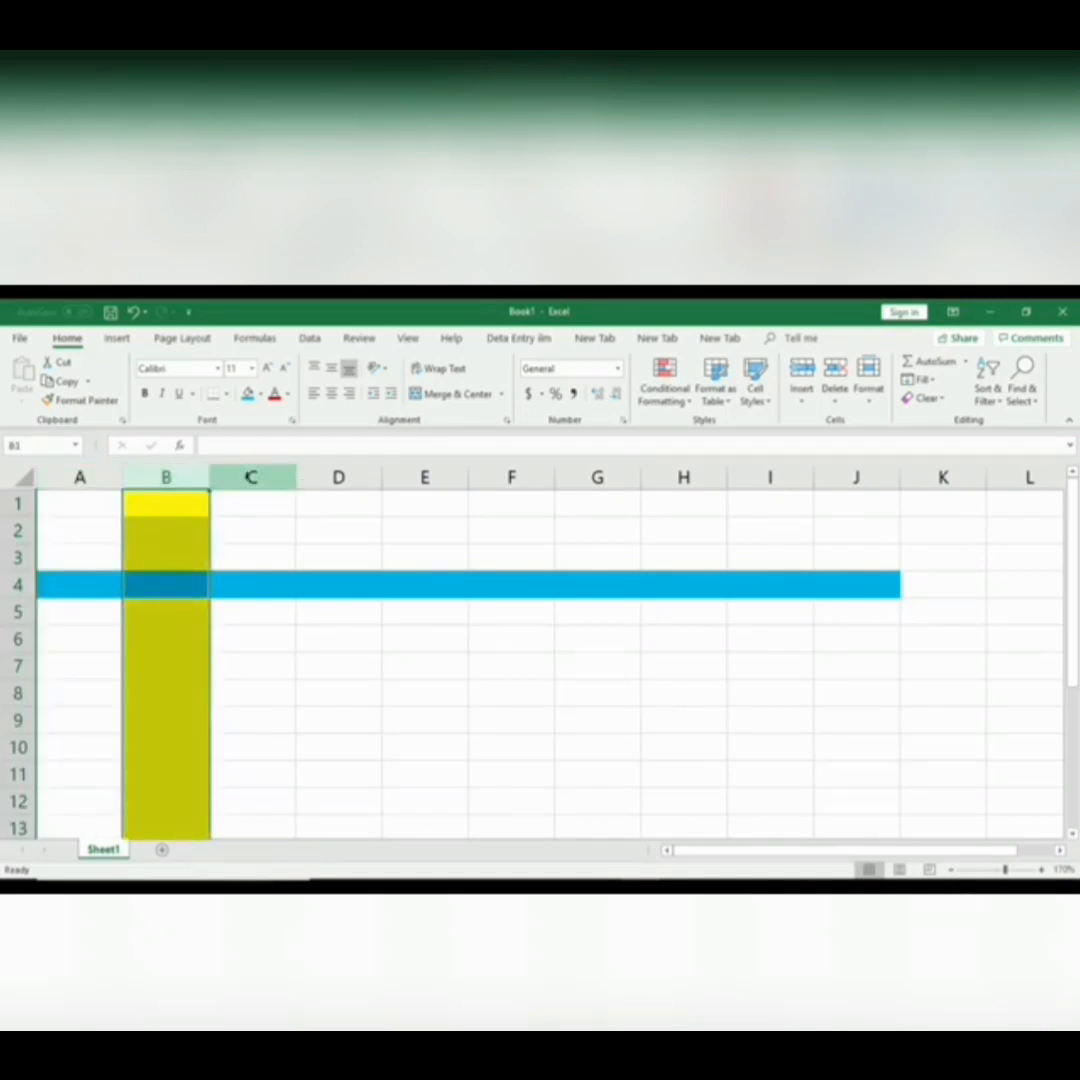
left_click(251, 477)
left_click(350, 475)
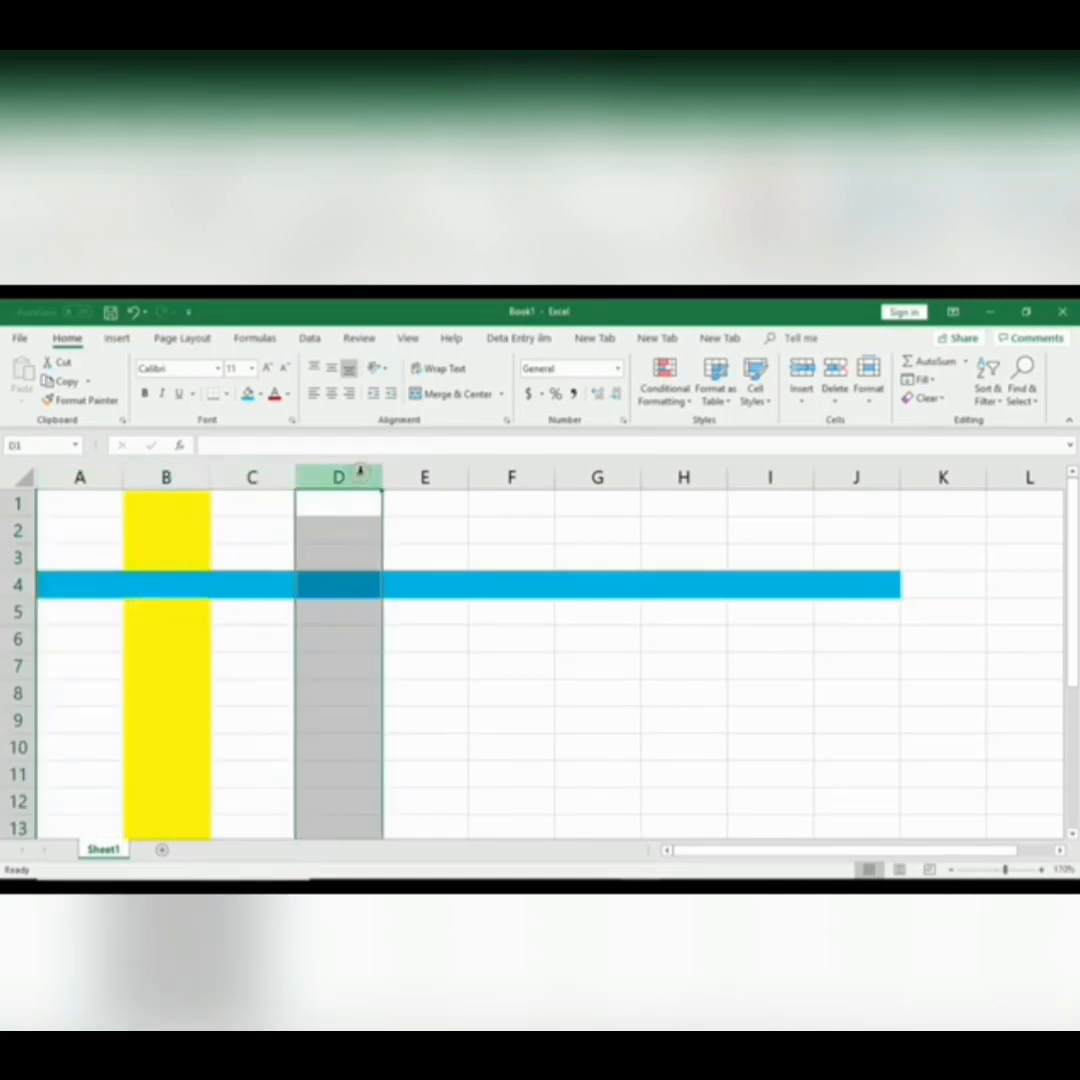
left_click(434, 476)
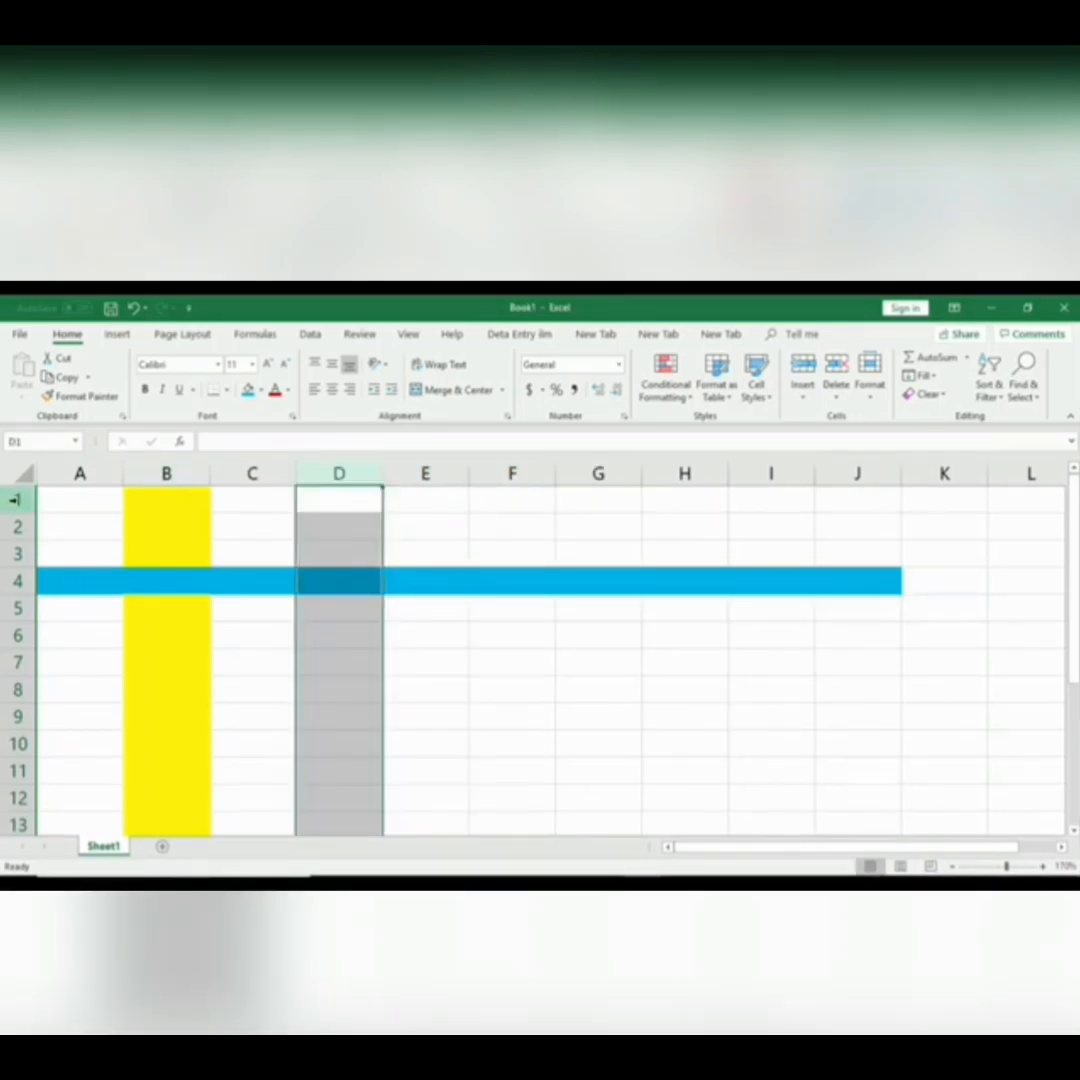
left_click(14, 499)
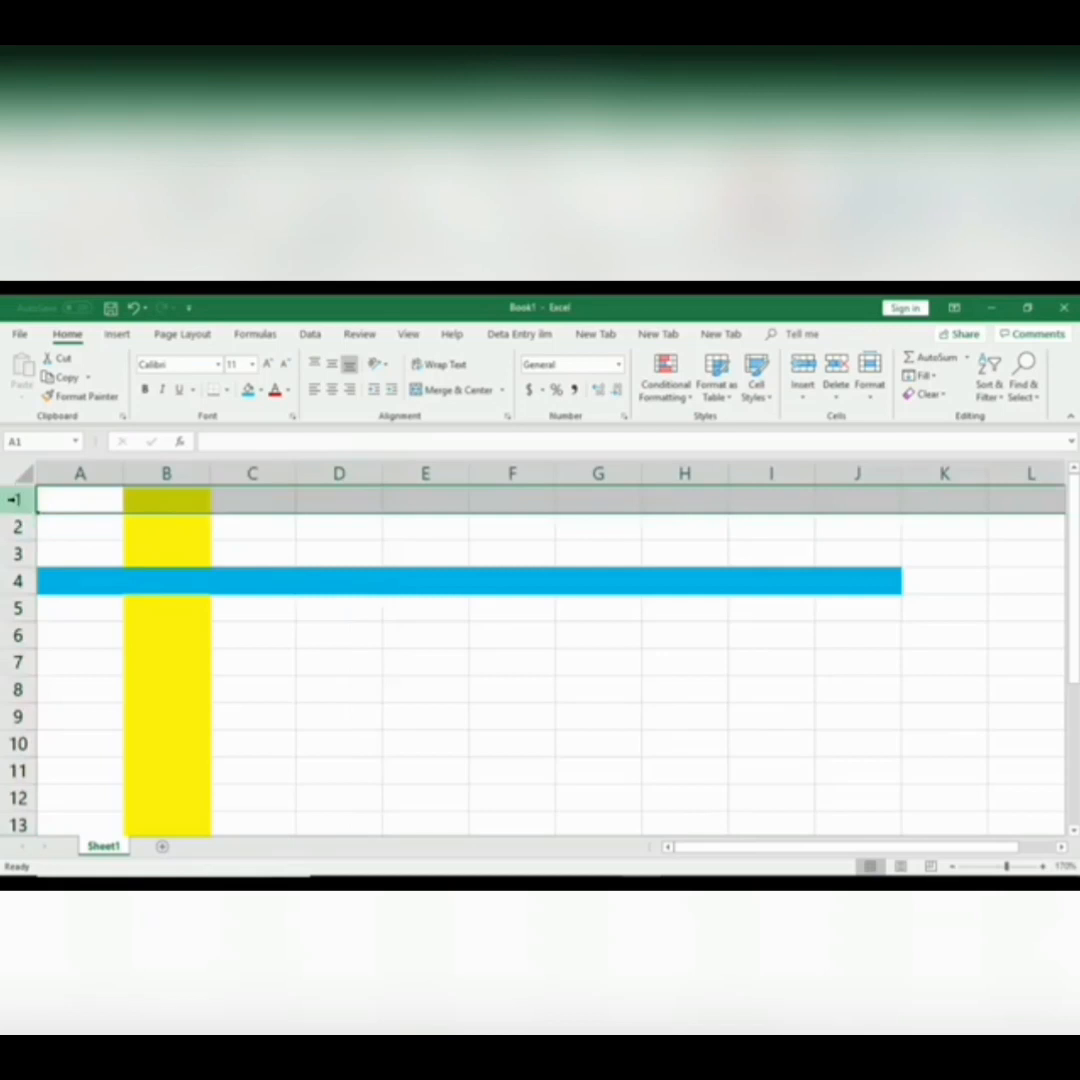
left_click(16, 526)
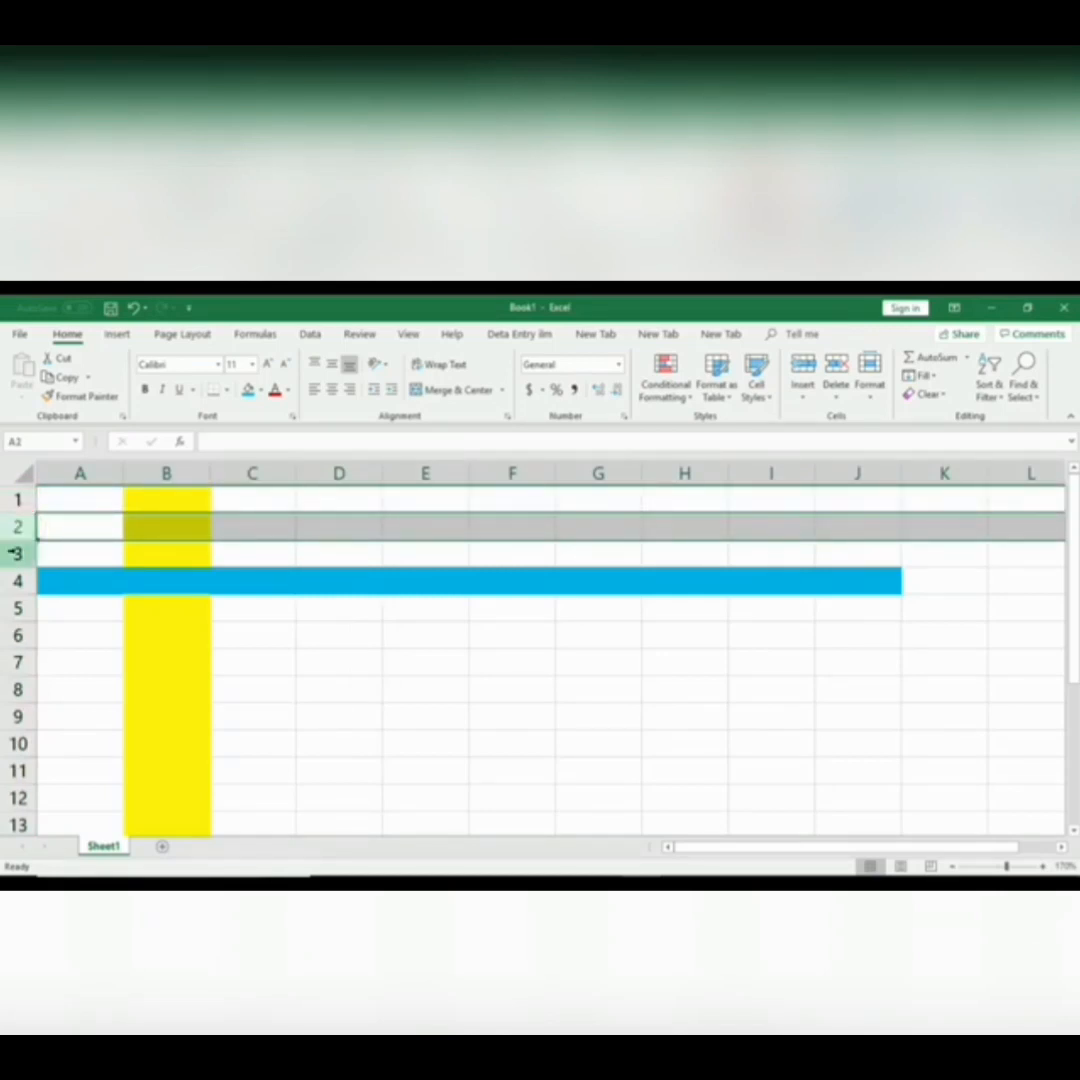
left_click(16, 553)
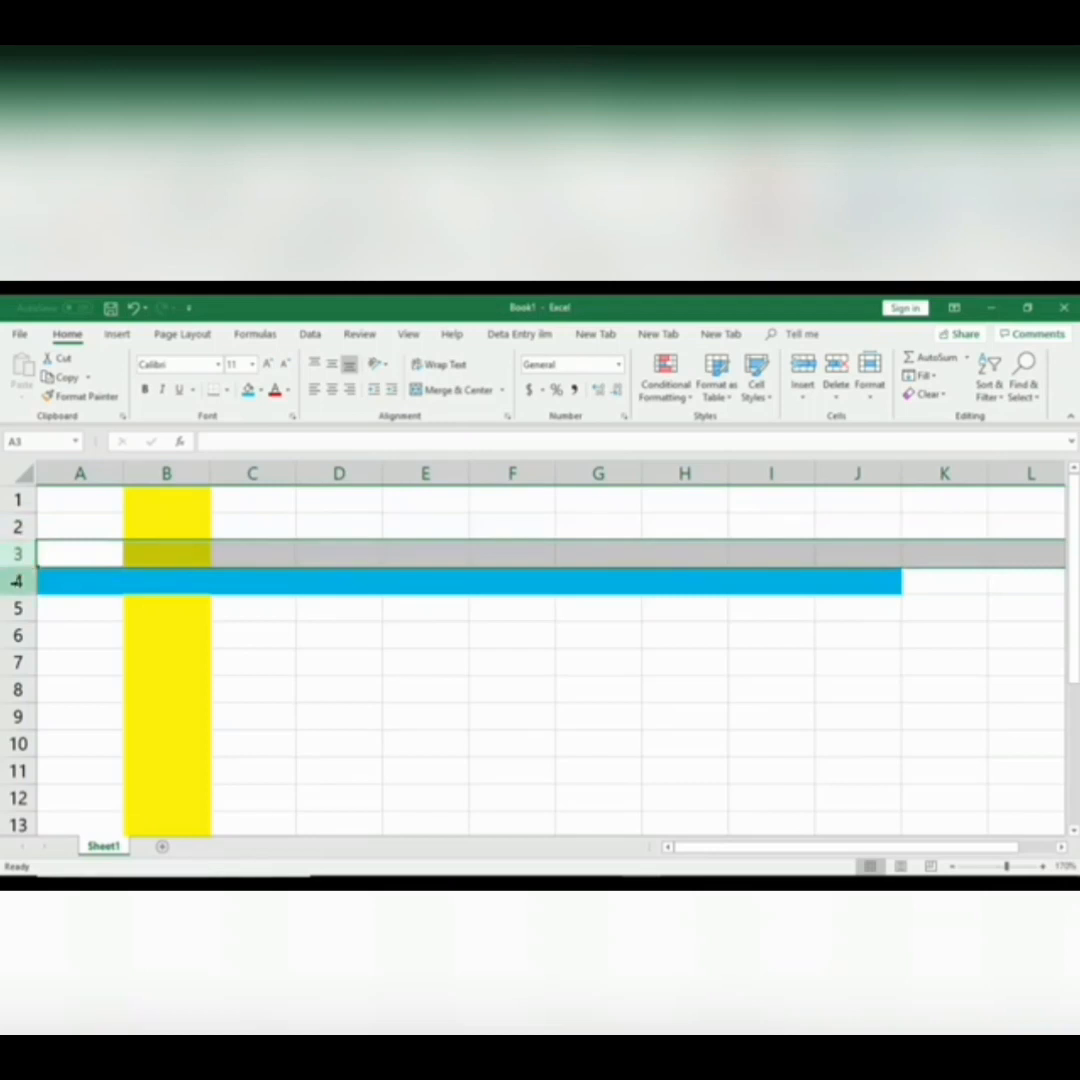
Fill cell D8 with the standard blue colour.
left_click(338, 690)
left_click(260, 390)
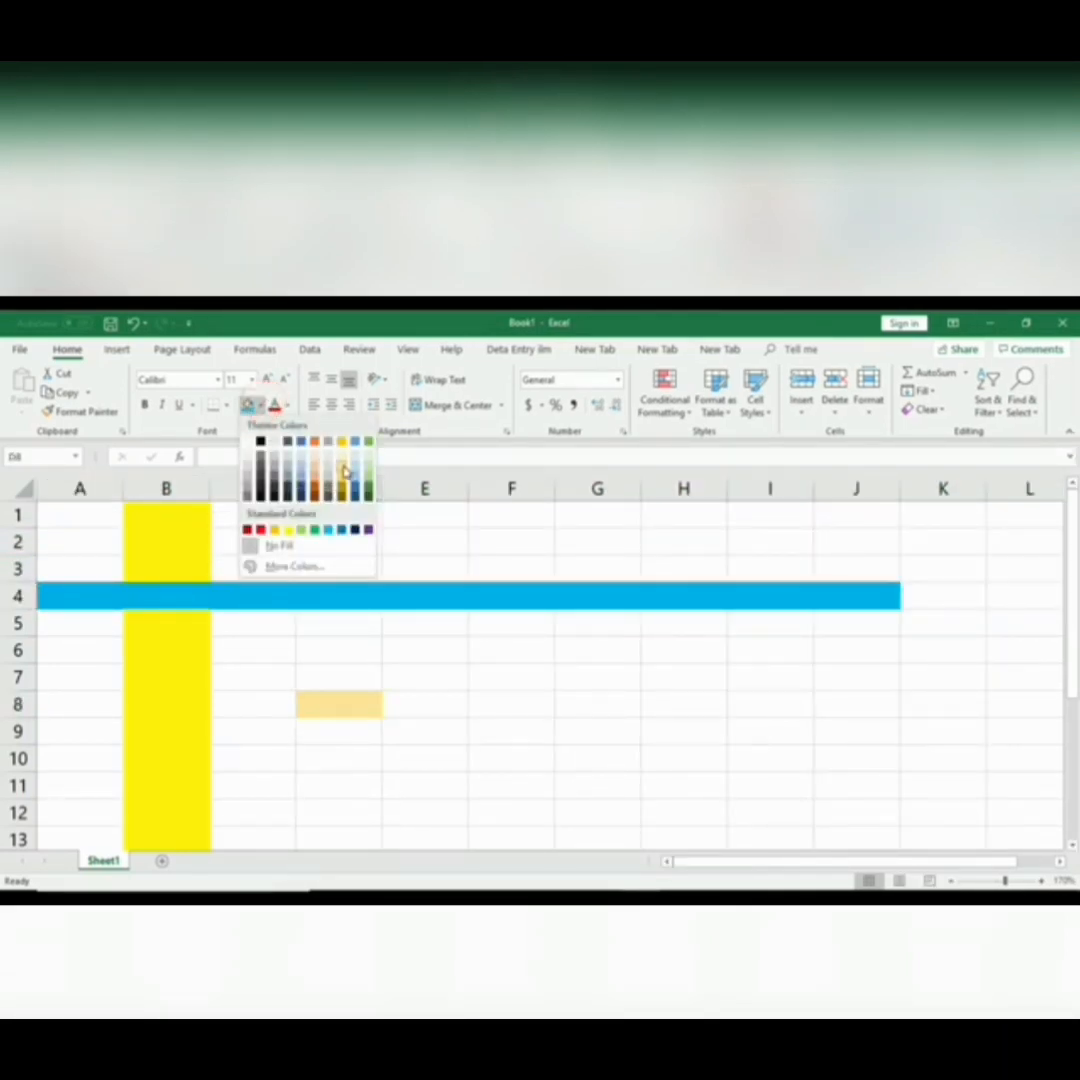
left_click(341, 531)
left_click(350, 702)
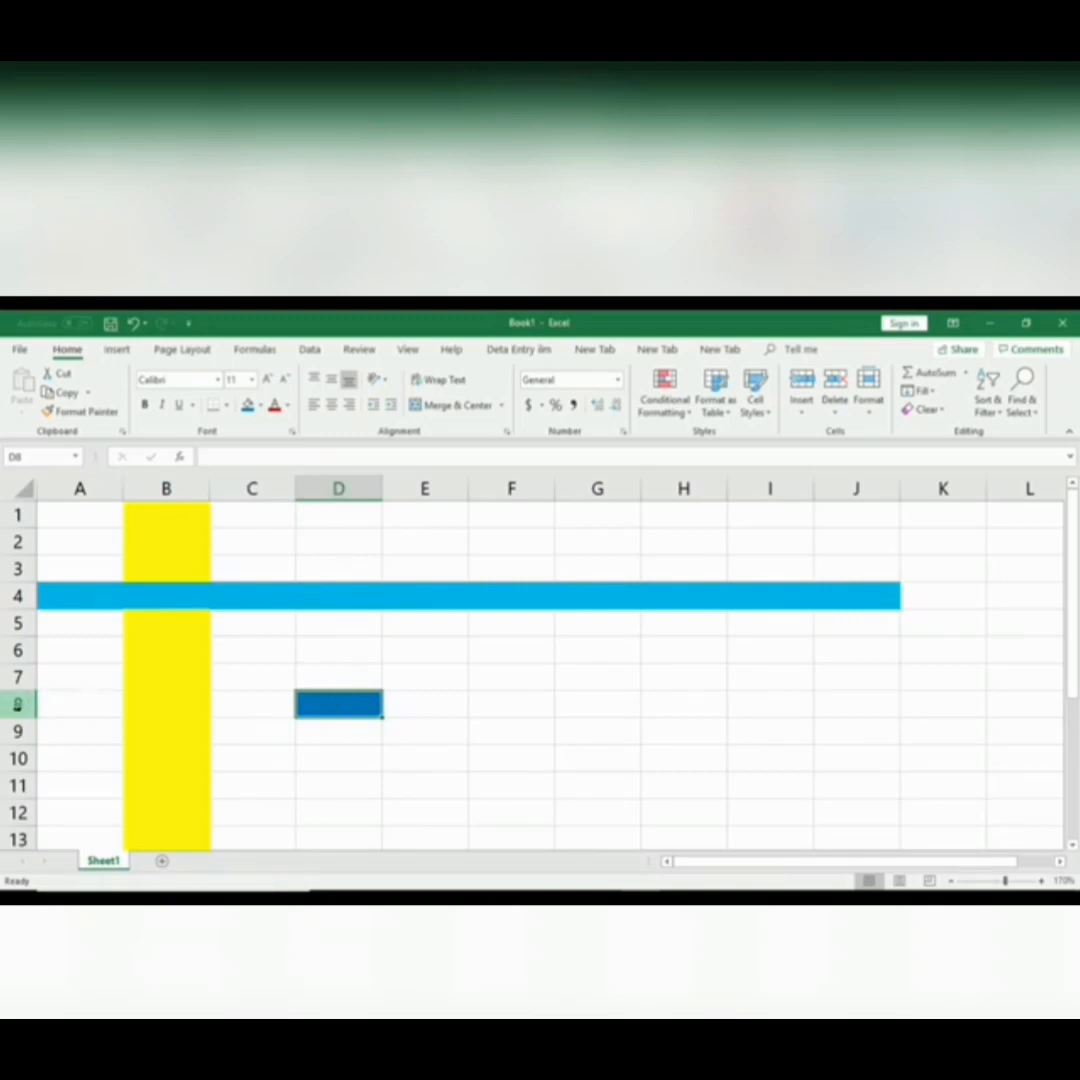
Check how the blue cell's row and column form its cell reference.
left_click(16, 704)
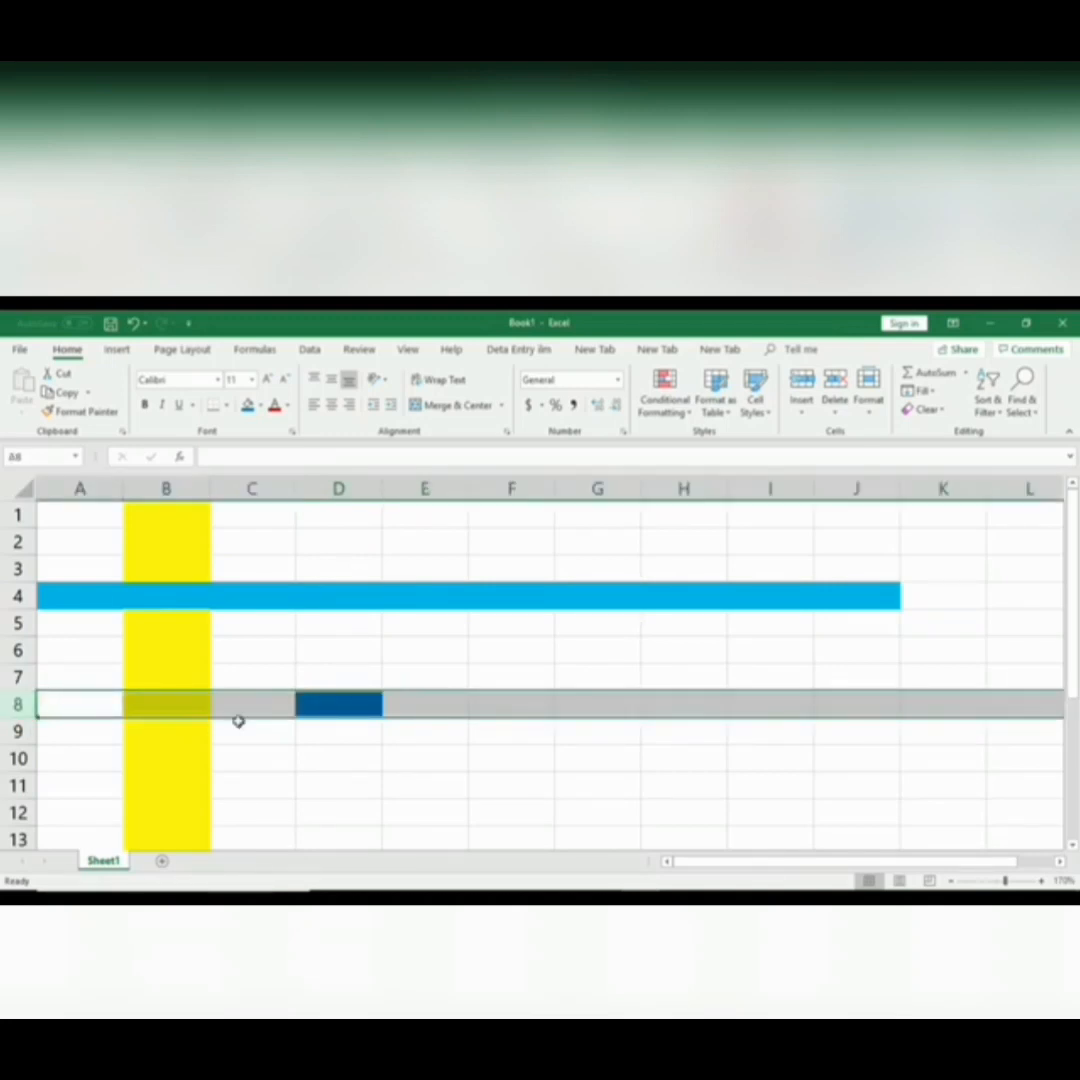
left_click(345, 706)
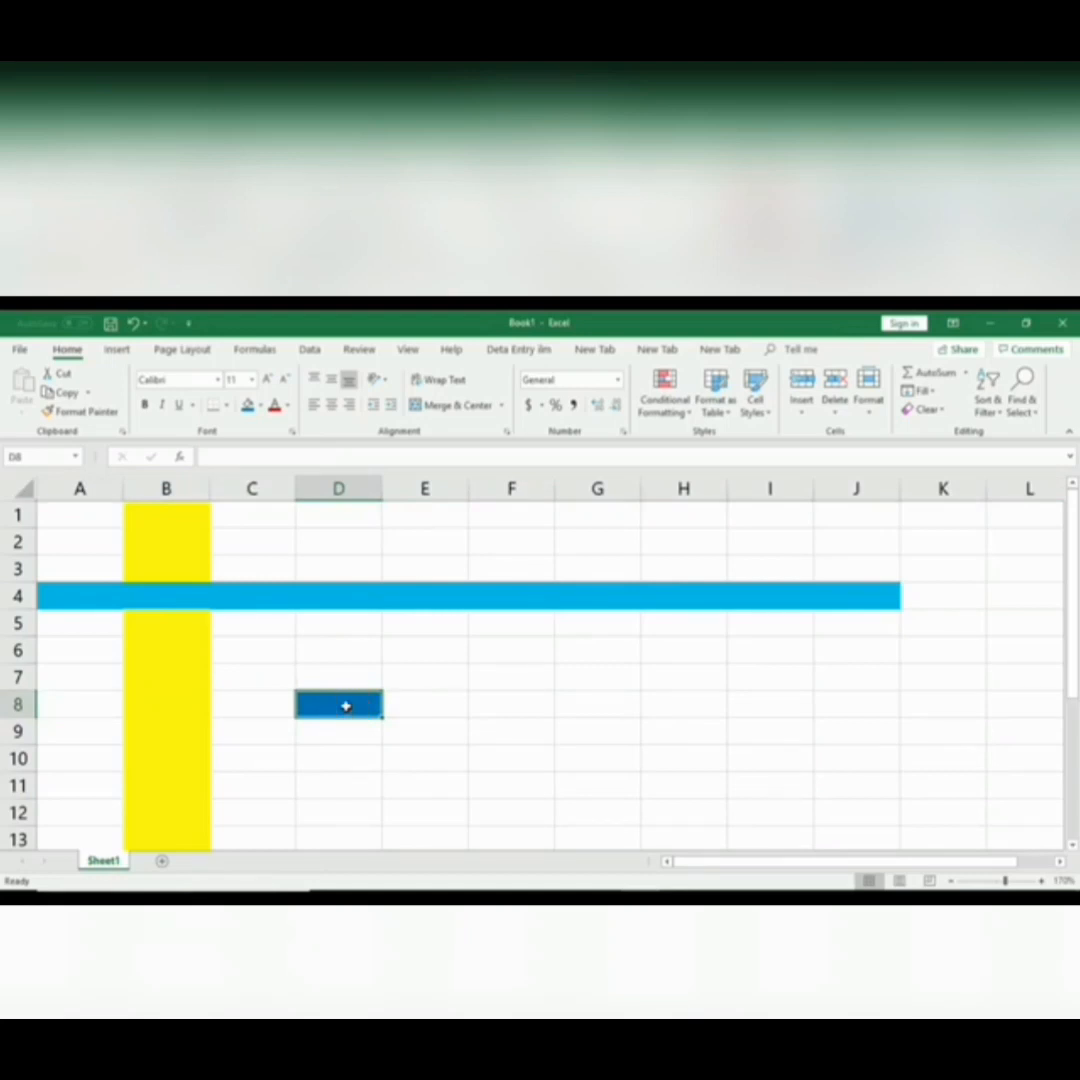
left_click(45, 455)
left_click(49, 455)
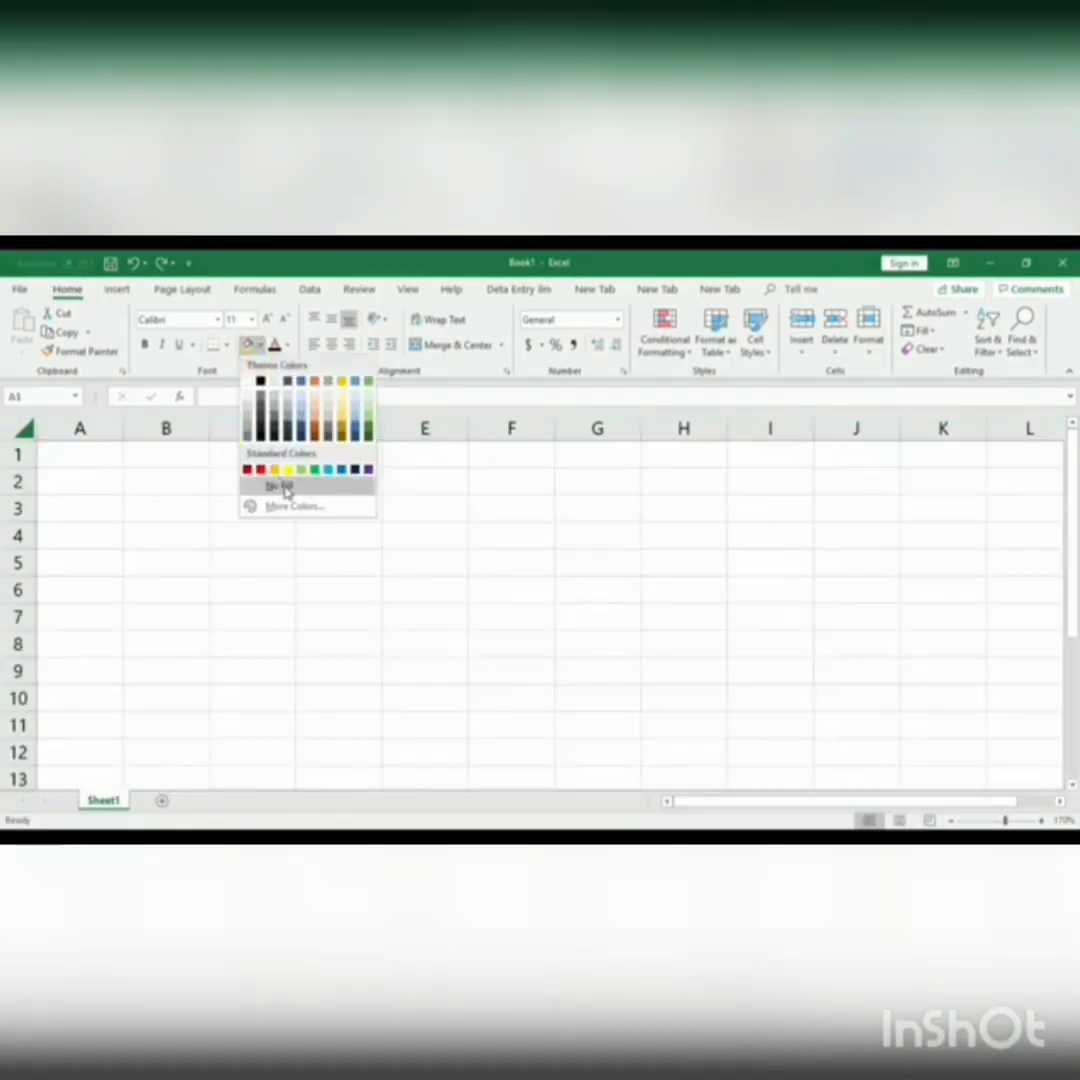
Remove the fill colour from the entire worksheet.
left_click(284, 481)
left_click(340, 535)
left_click(202, 482)
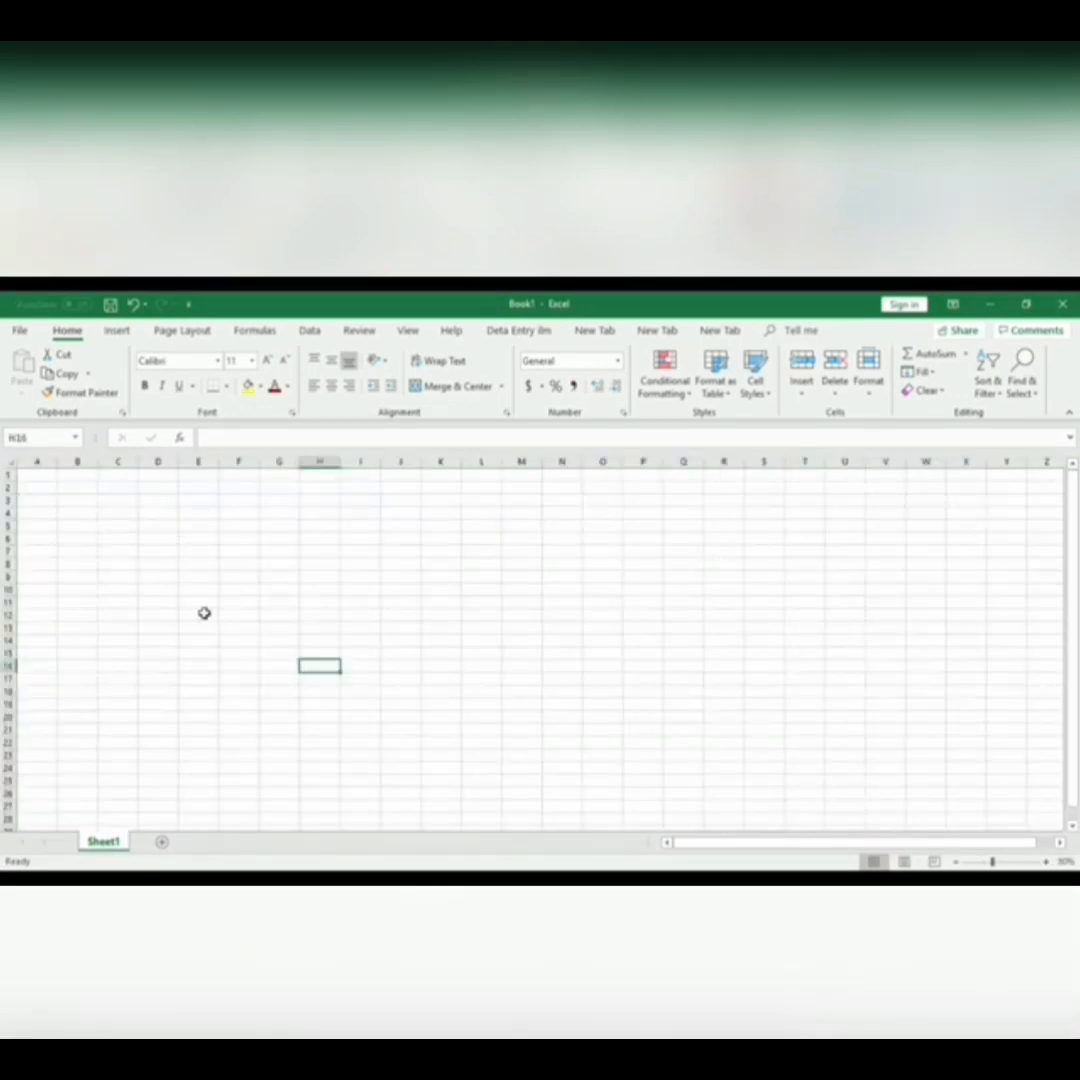
Enter a person's name in cell E3 and delete it again.
left_click(201, 500)
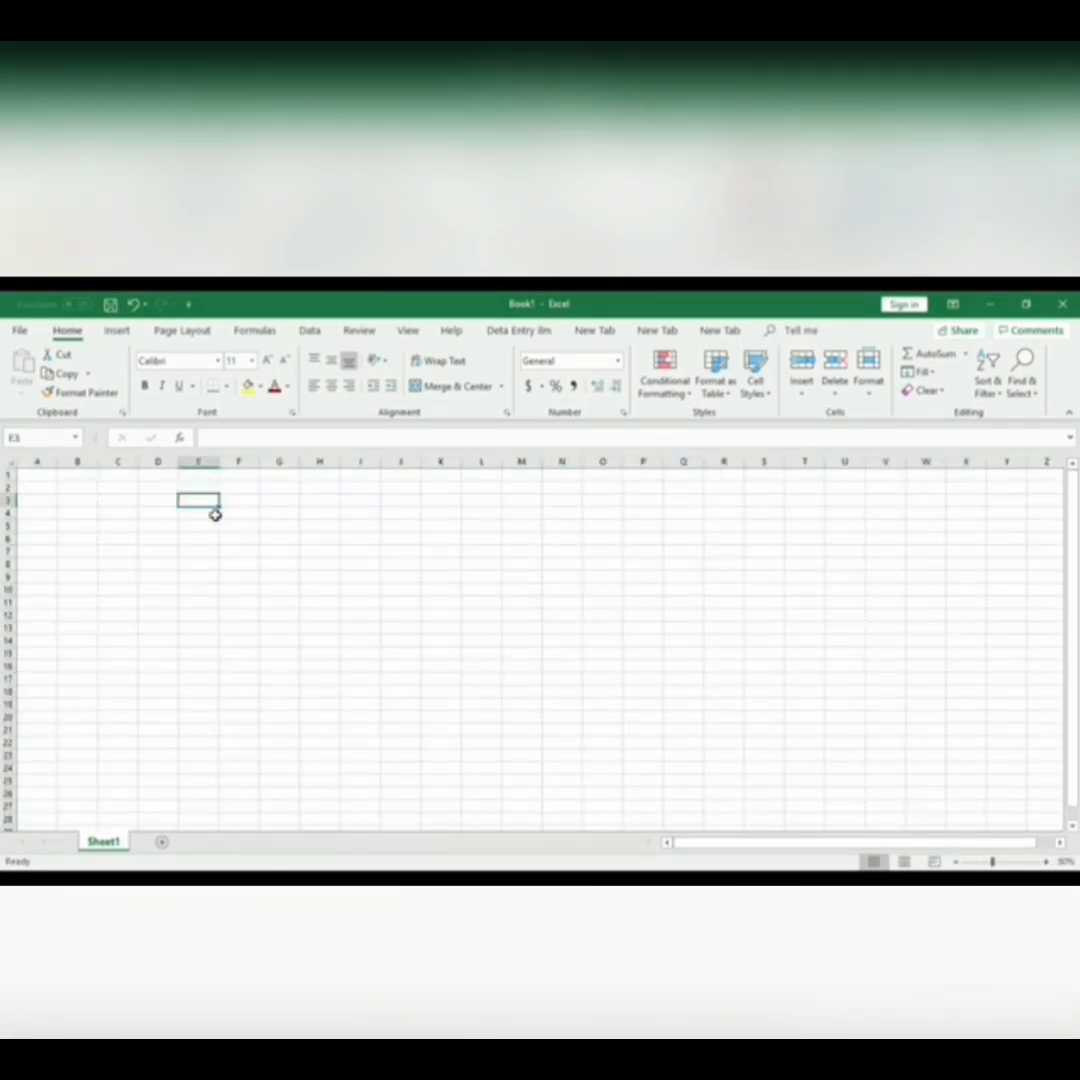
type("Arsalan")
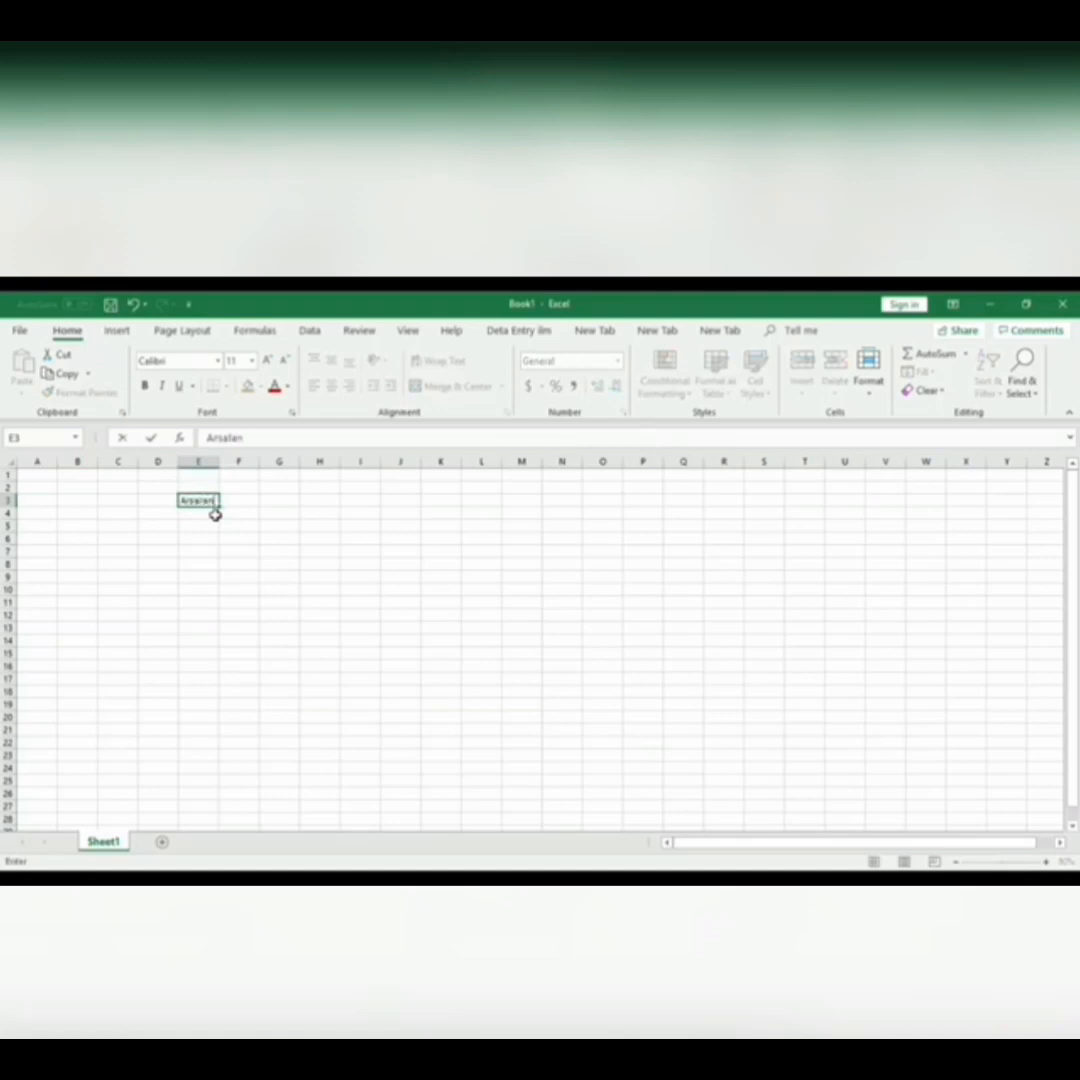
key("Tab")
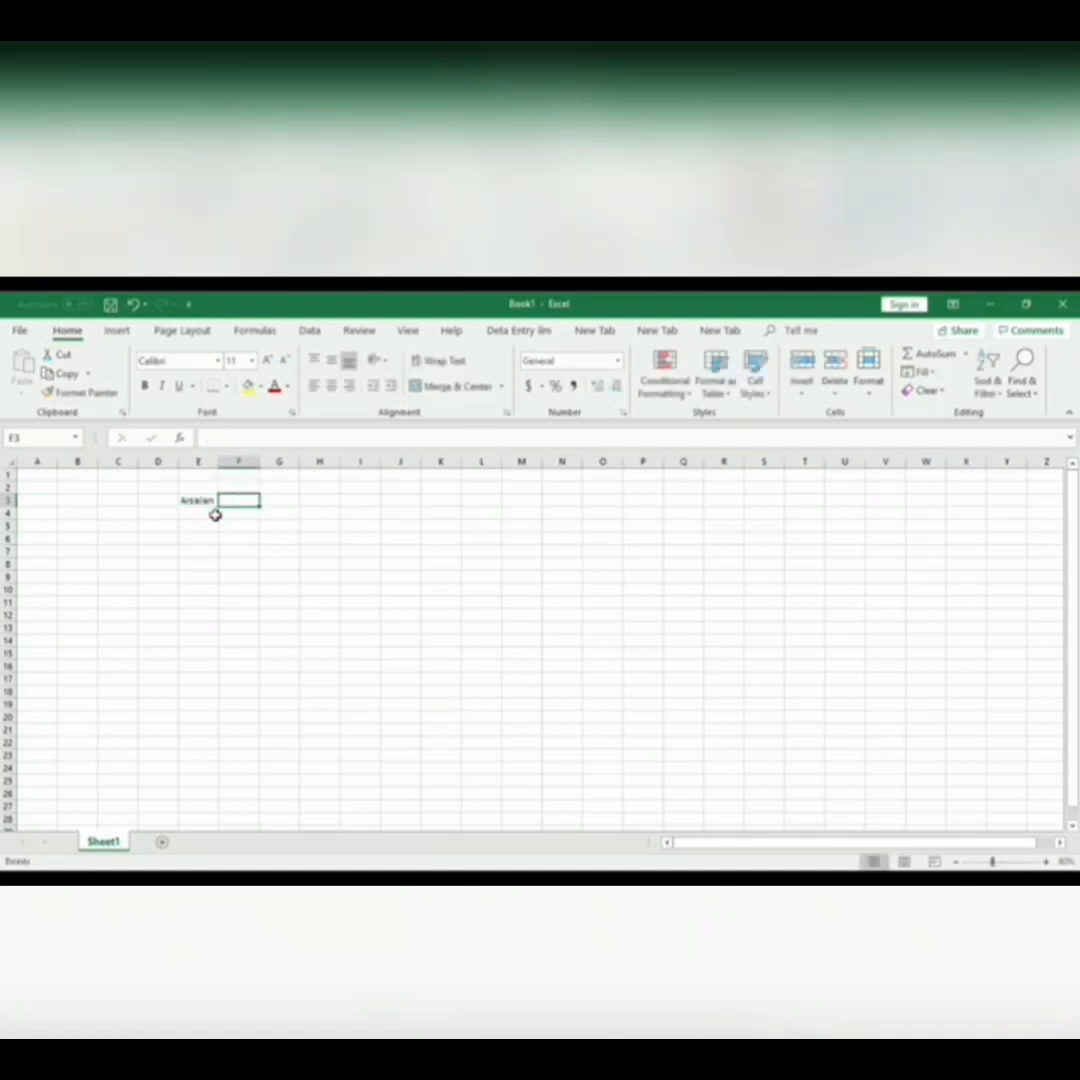
left_click(208, 499)
key("Delete")
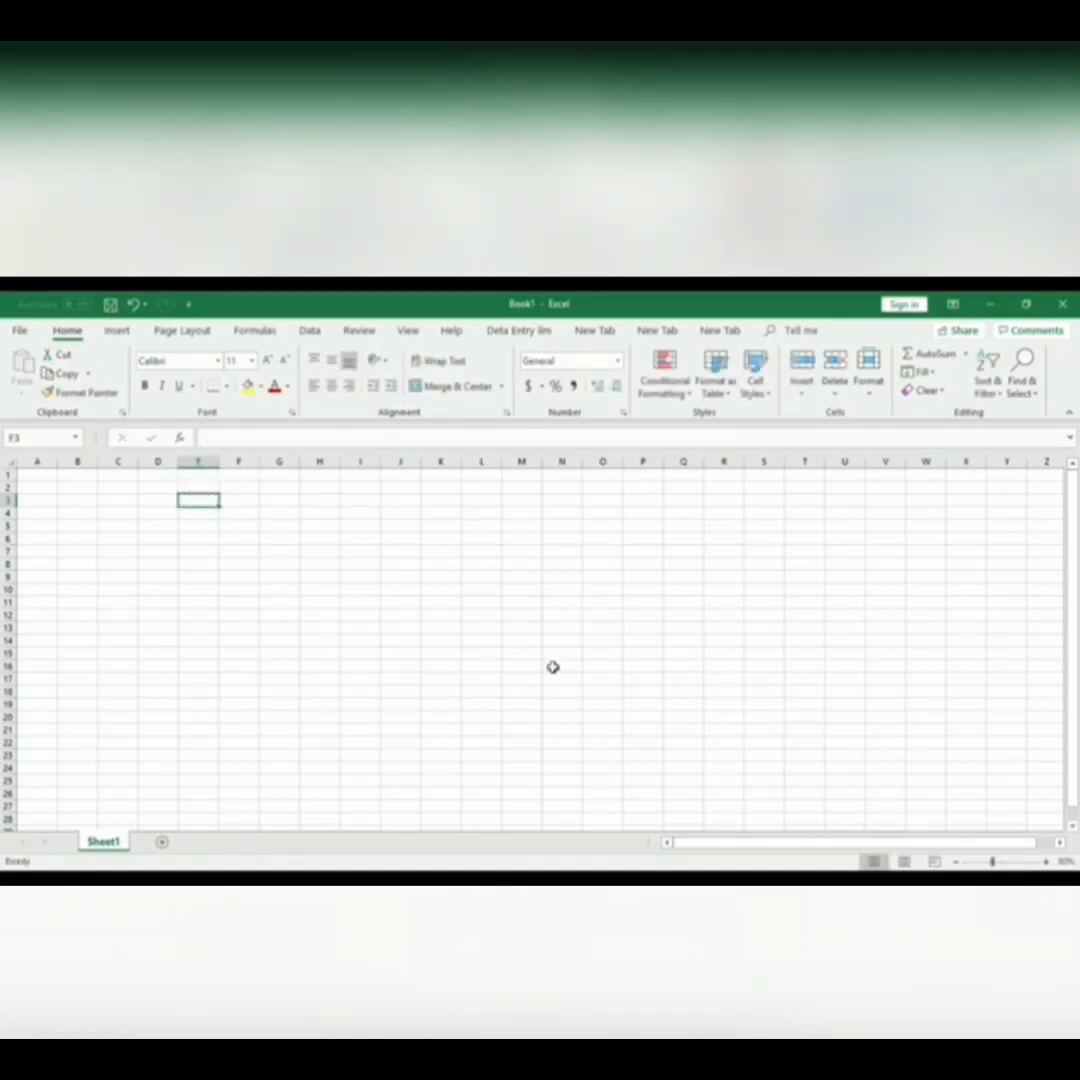
Set the worksheet zoom to 200%.
left_click(1045, 862)
left_click(1045, 862)
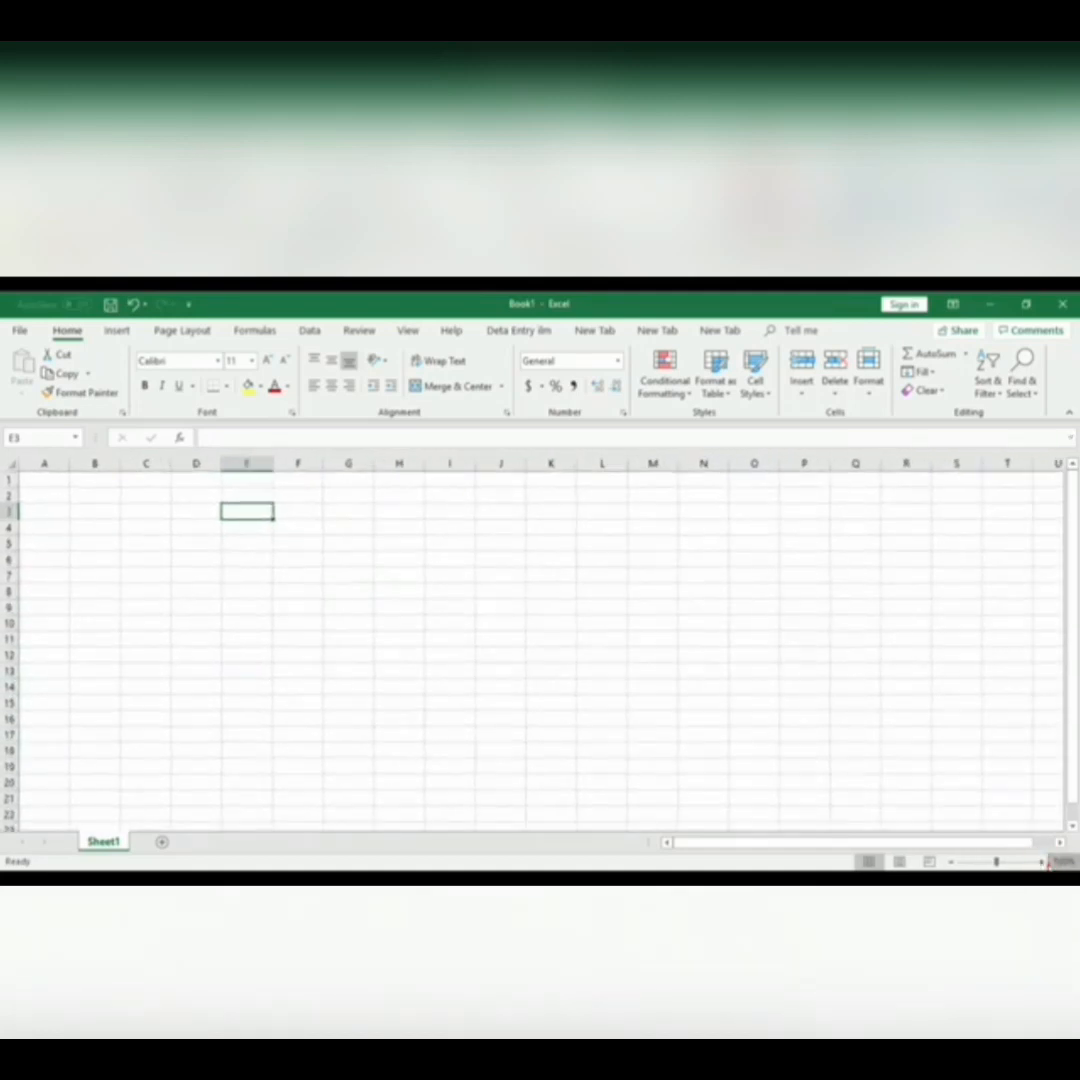
left_click(1064, 862)
left_click(516, 608)
left_click(531, 723)
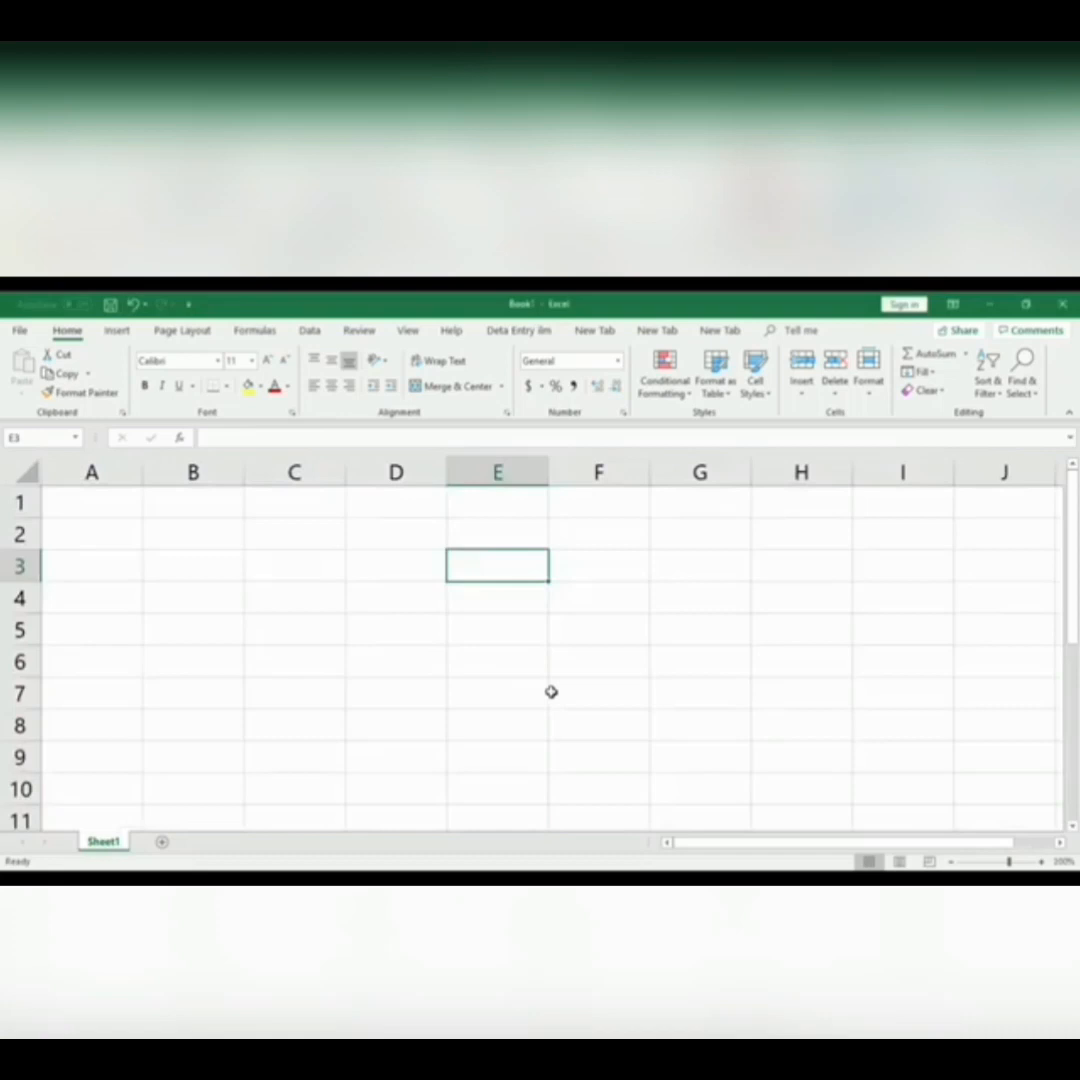
Enter one person's name in each of cells D3, E3, F3 and G3.
left_click(435, 650)
left_click(411, 566)
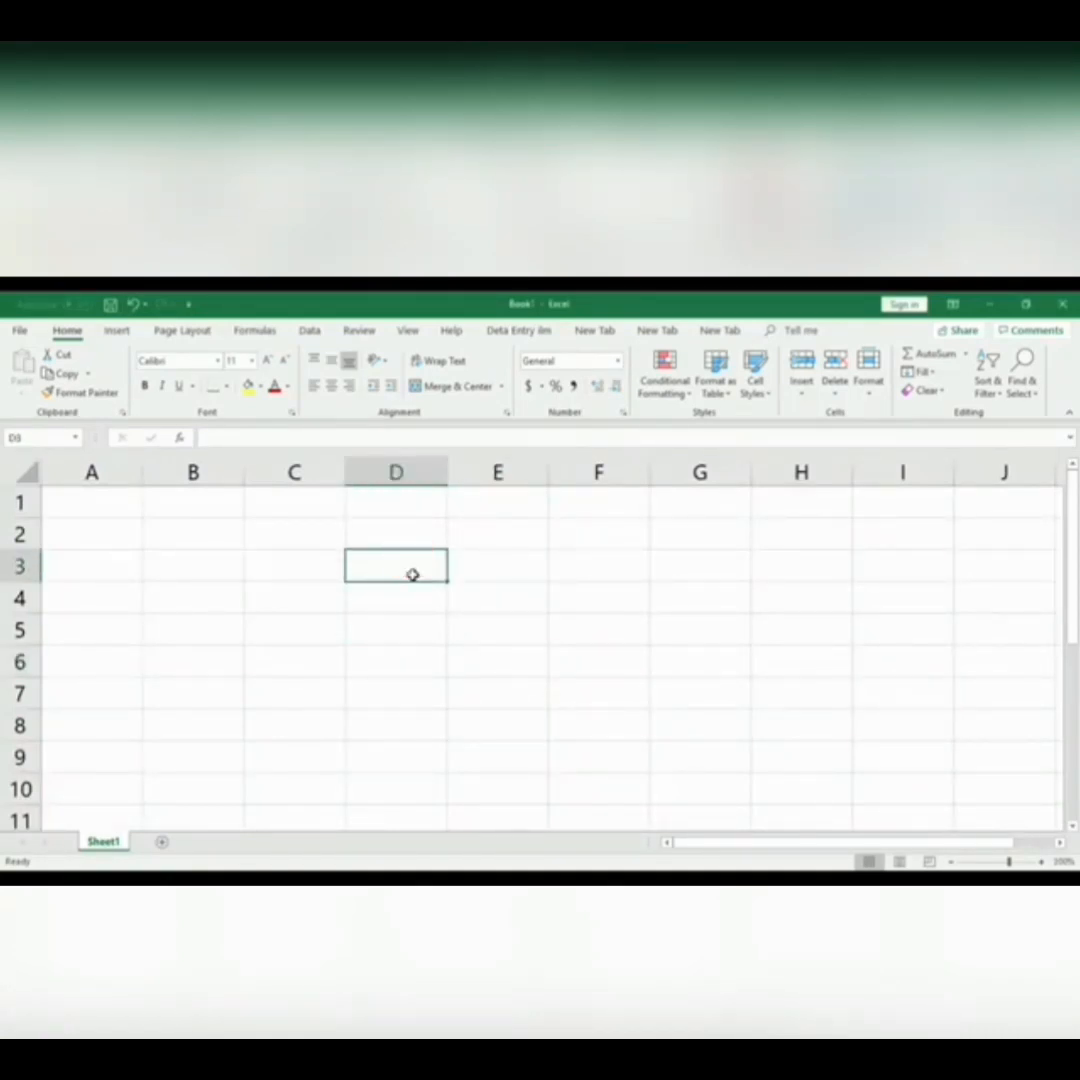
type("Arsalan")
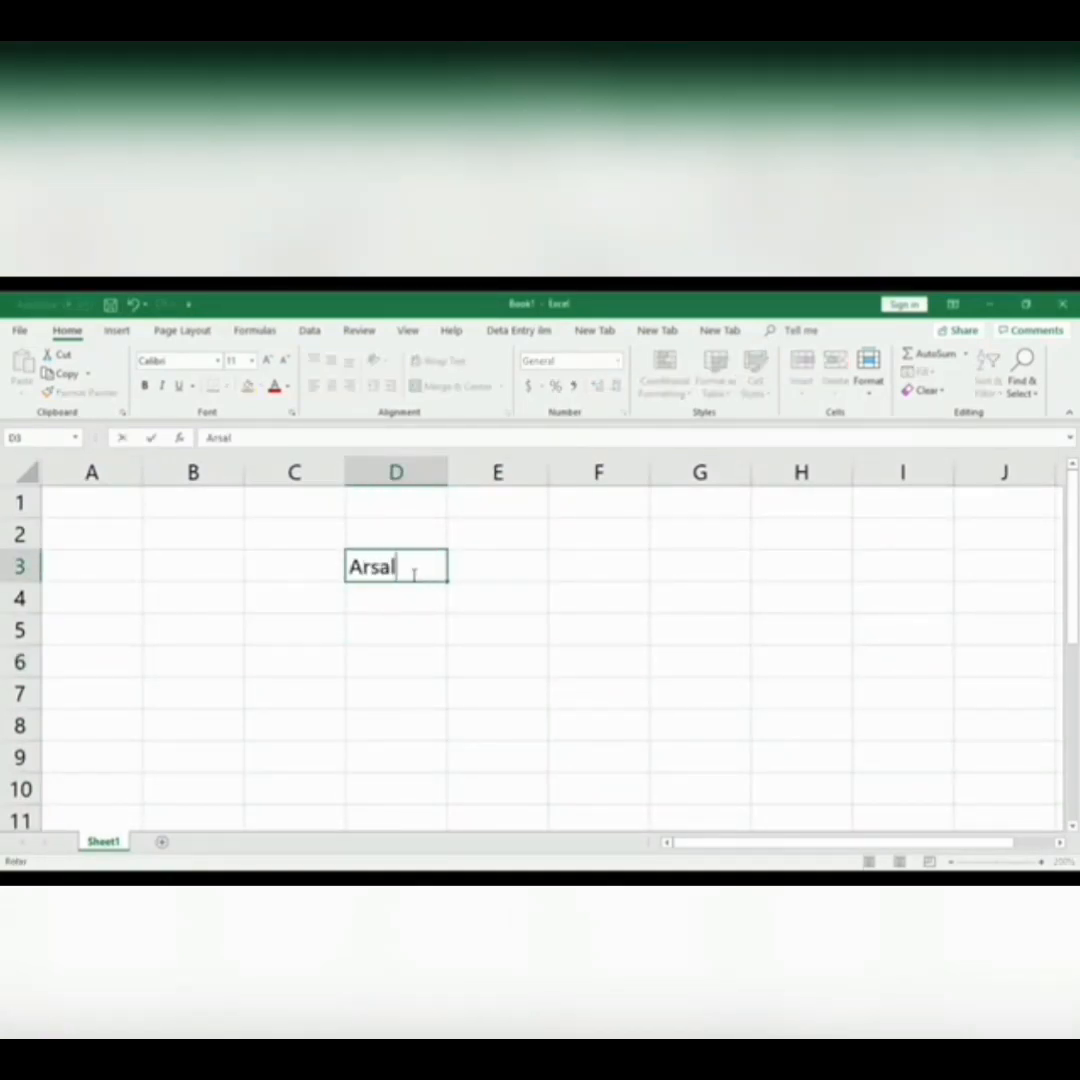
left_click(493, 569)
type("Mukhtar")
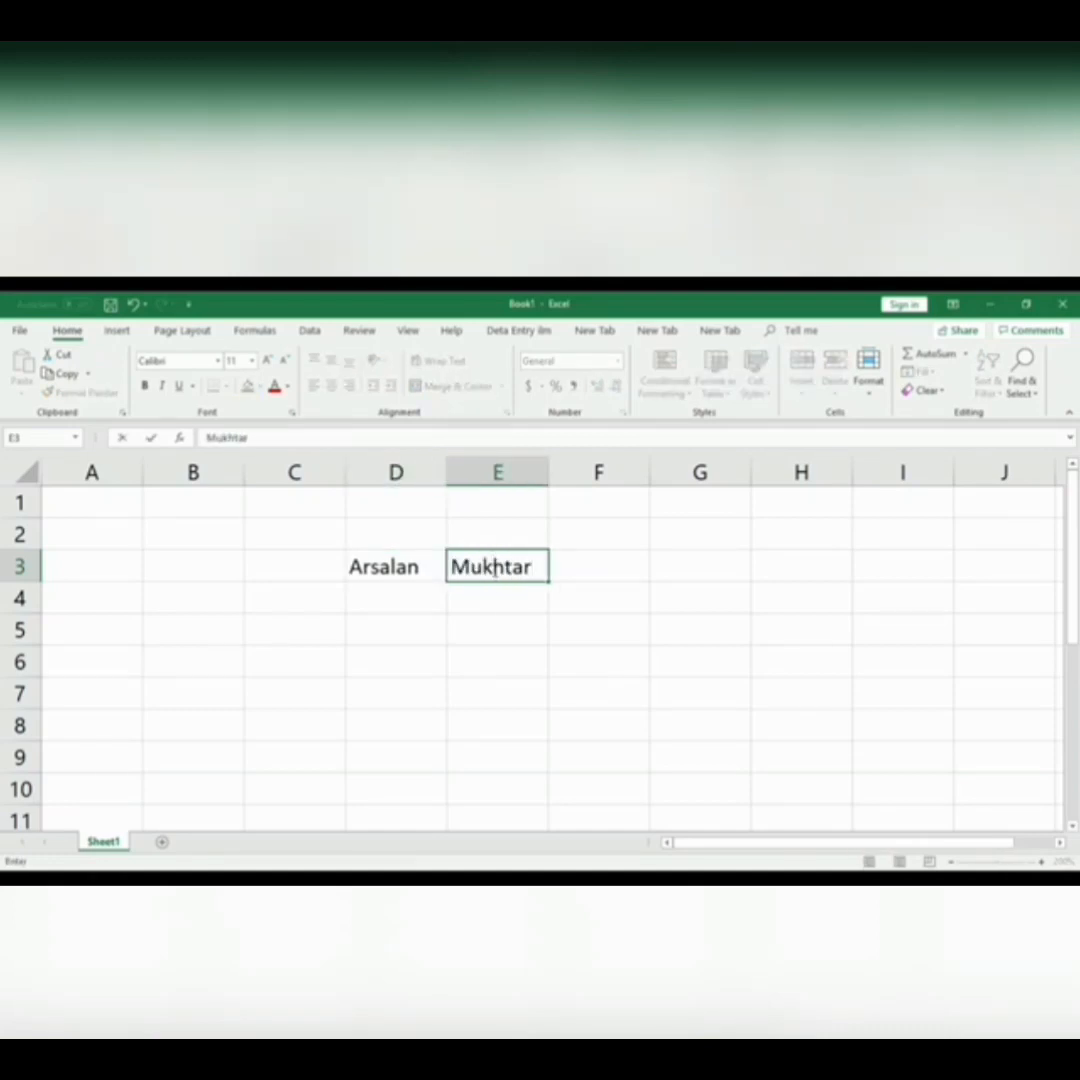
key("Tab")
type("Amna")
left_click(706, 563)
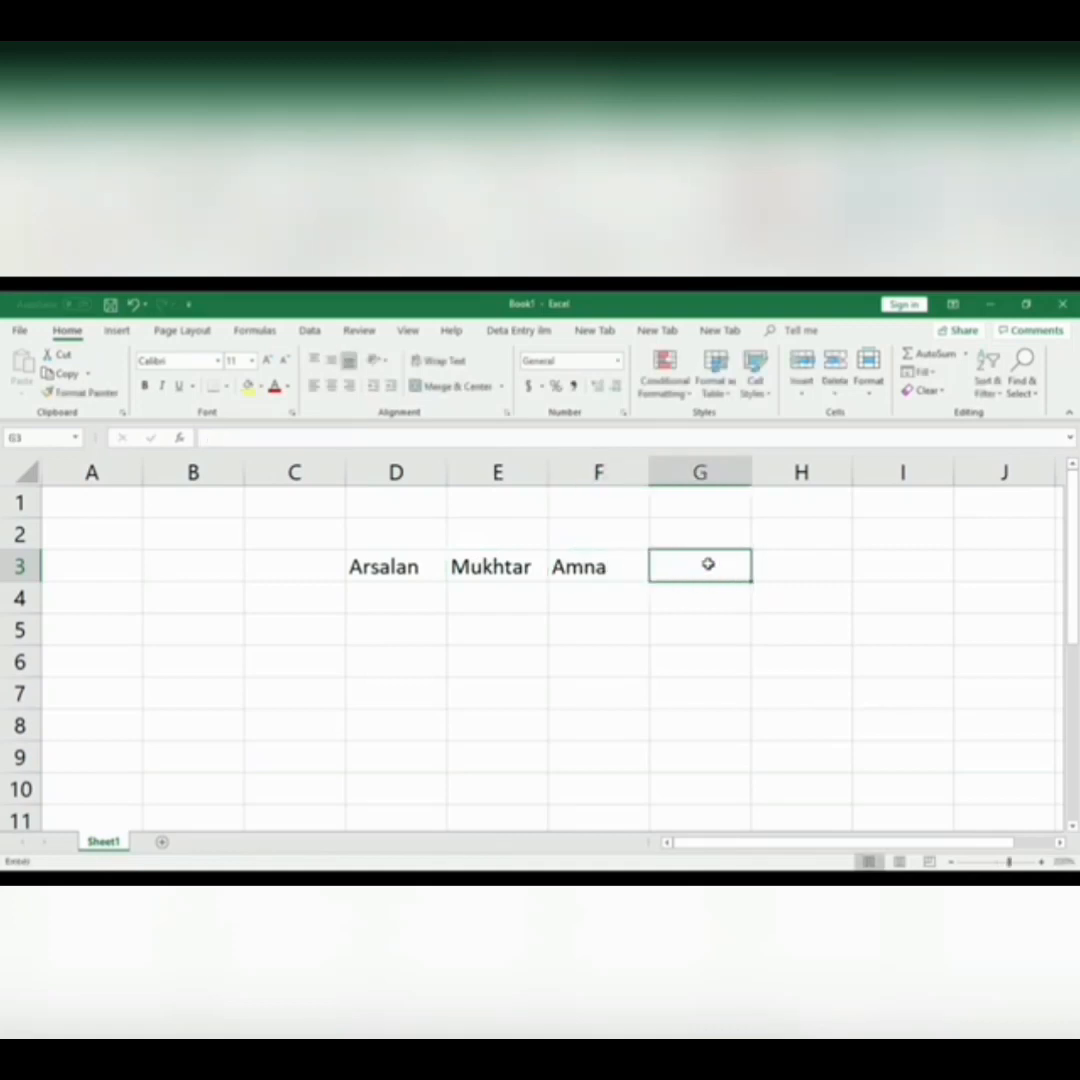
type("Rida")
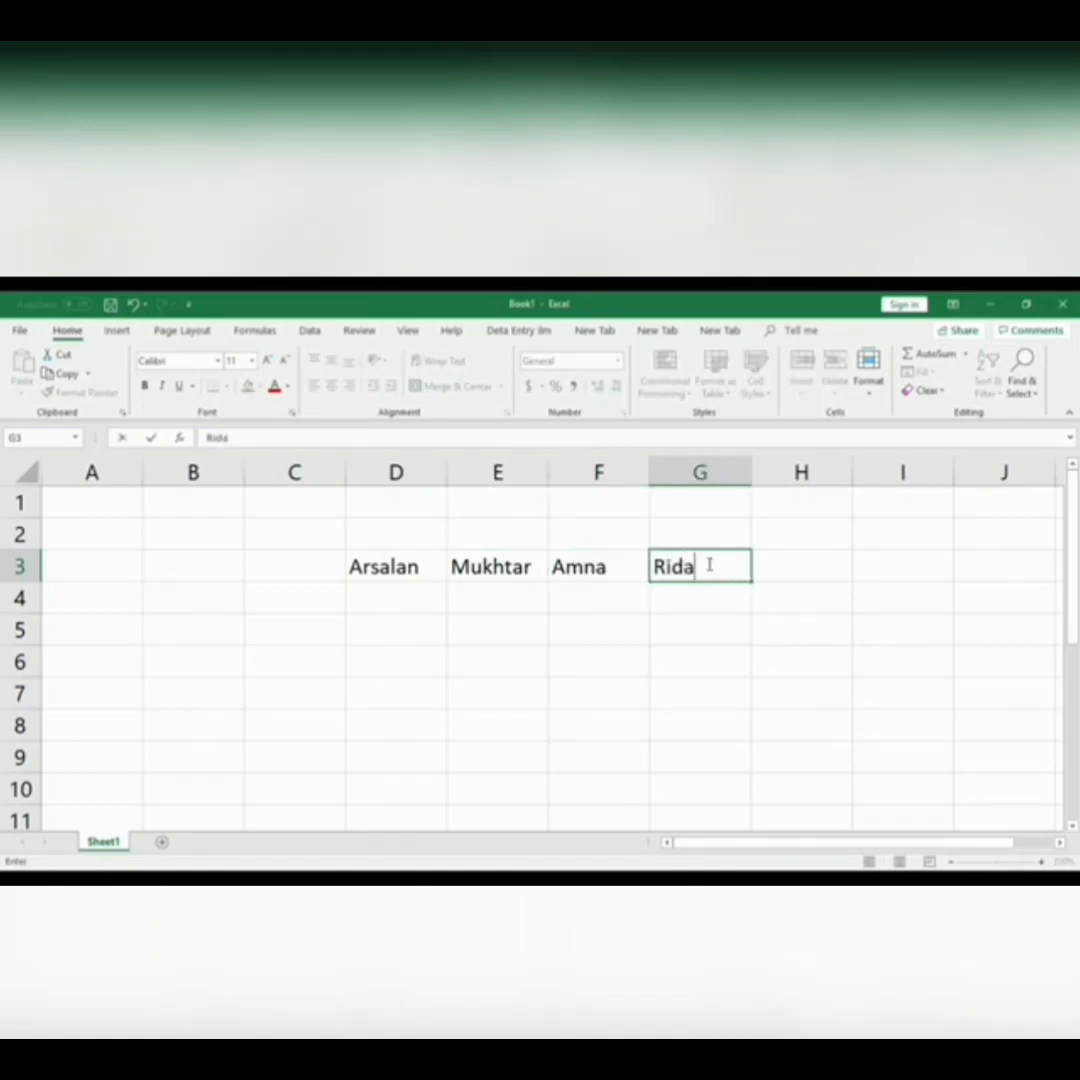
left_click(810, 565)
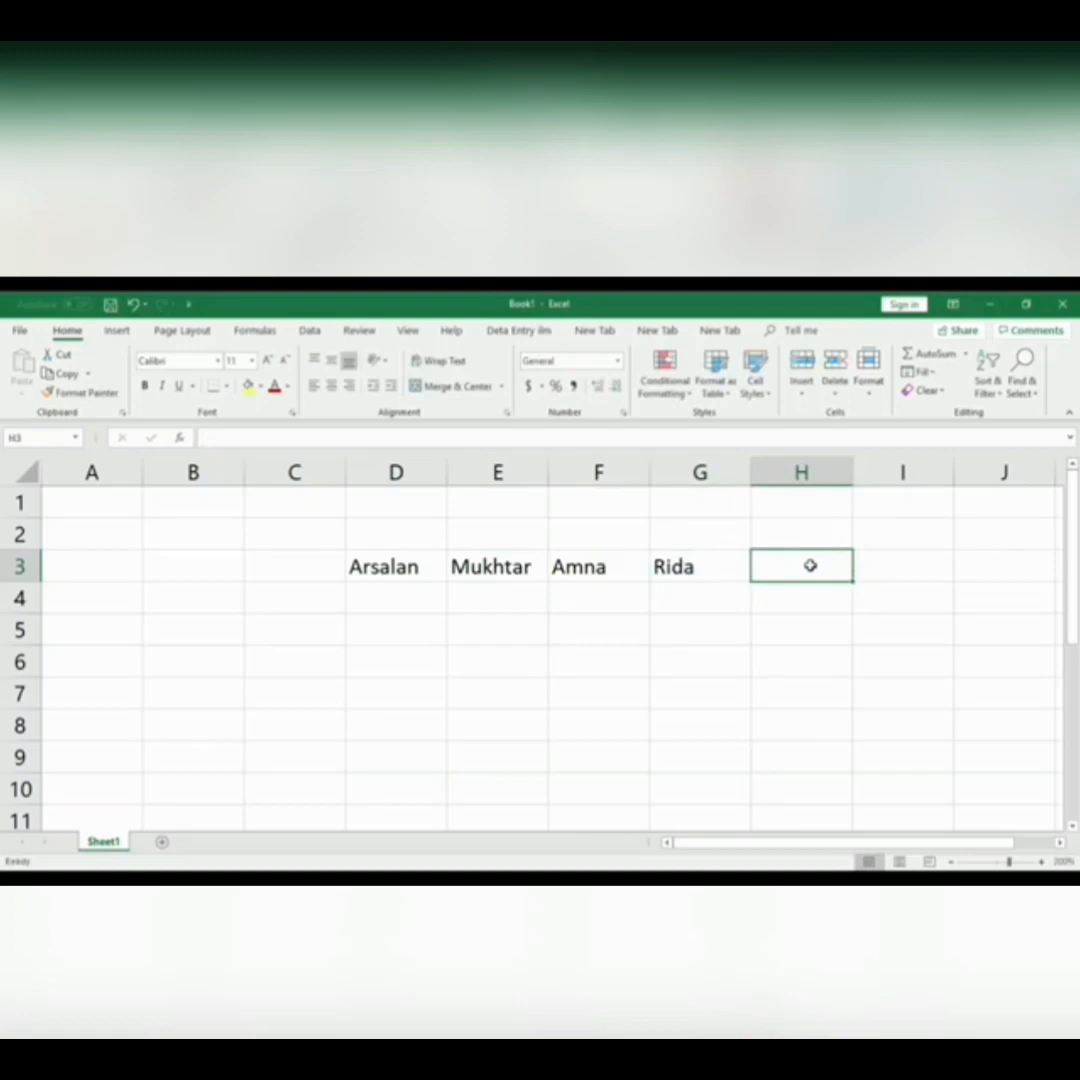
Enter a person's name in cell H3 and narrow columns G and H to fit their names.
type("Rafiq")
left_click(805, 622)
left_click_drag(752, 468, 710, 462)
left_click_drag(808, 468, 795, 468)
Delete the entire column G from the worksheet.
left_click(680, 462)
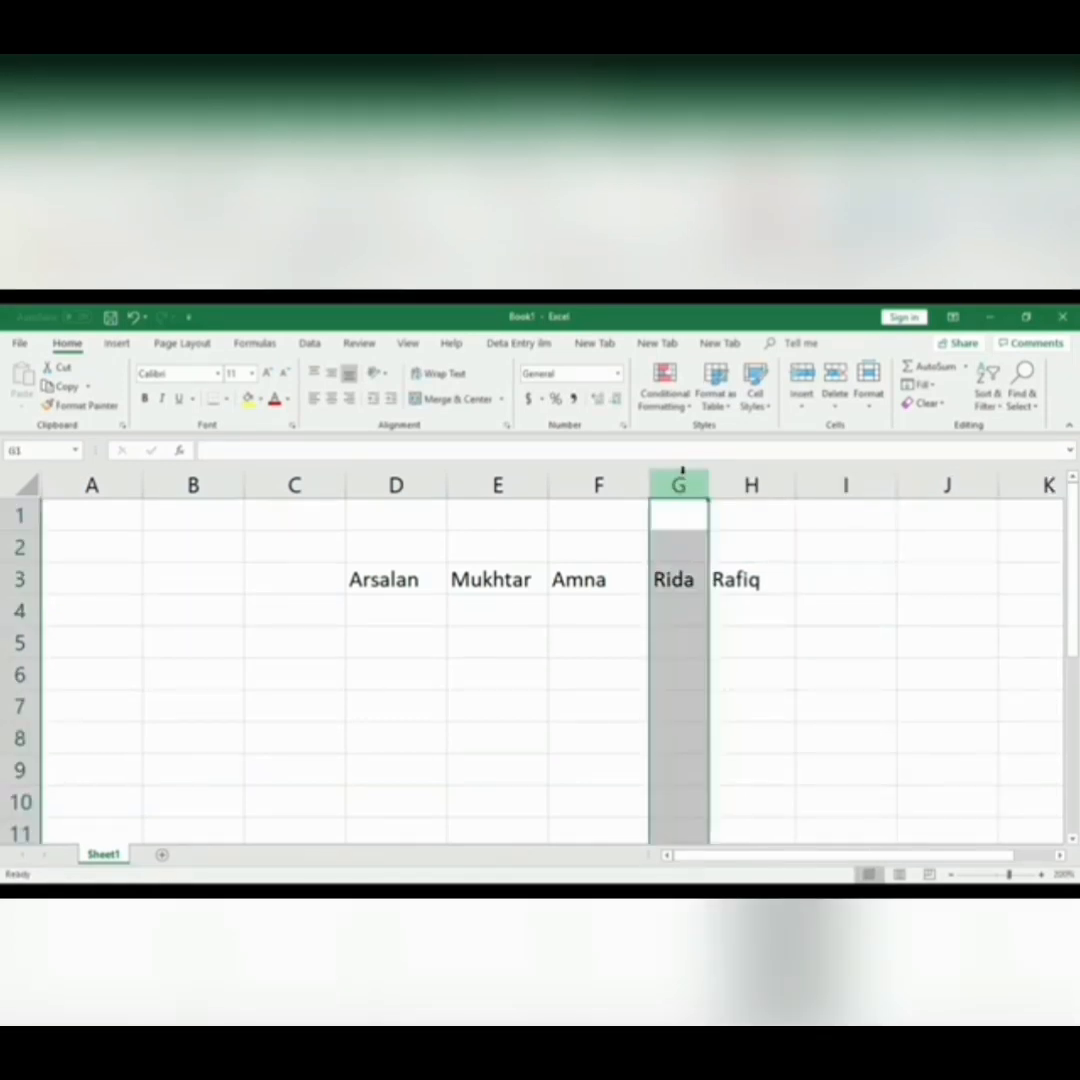
right_click(683, 483)
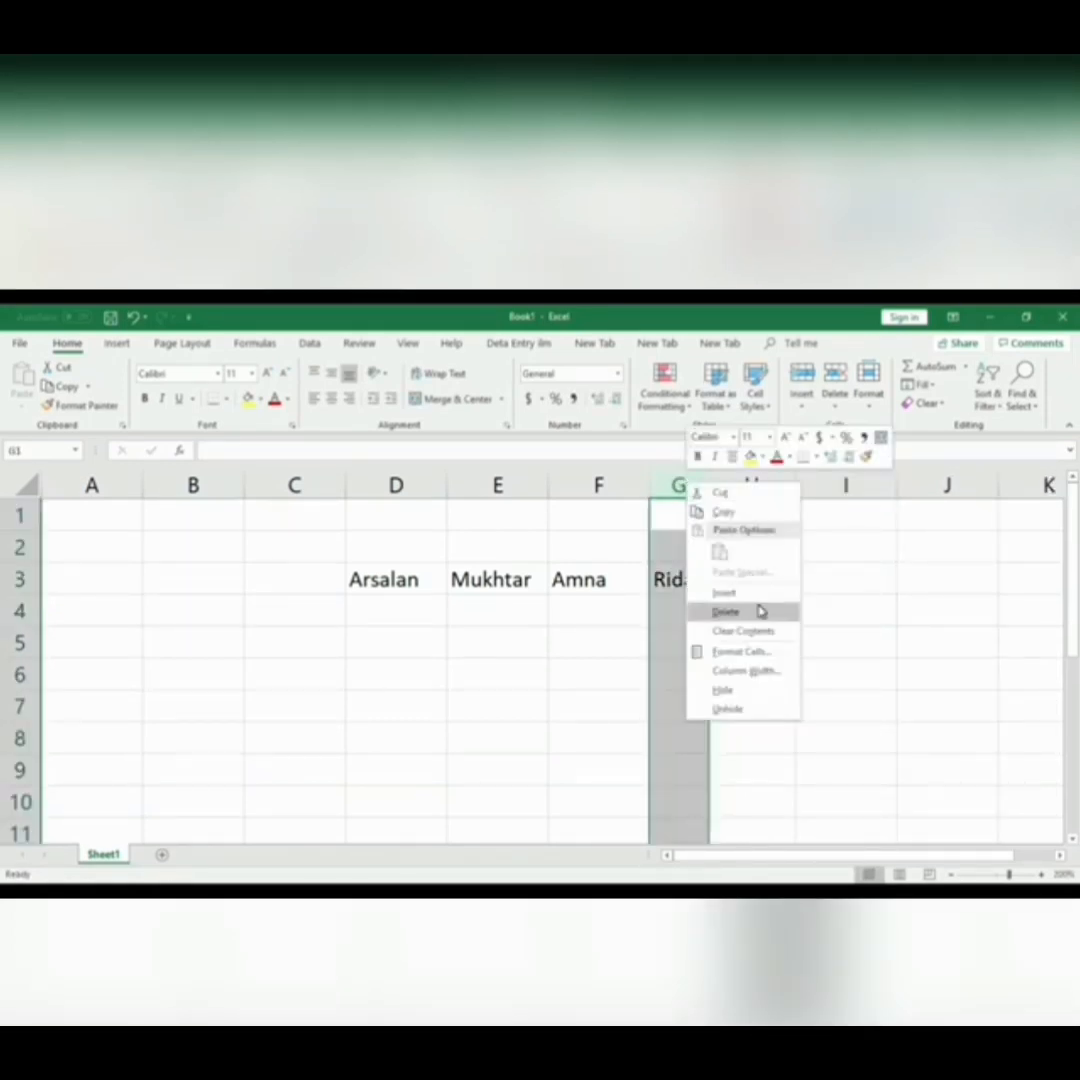
left_click(760, 611)
left_click(781, 608)
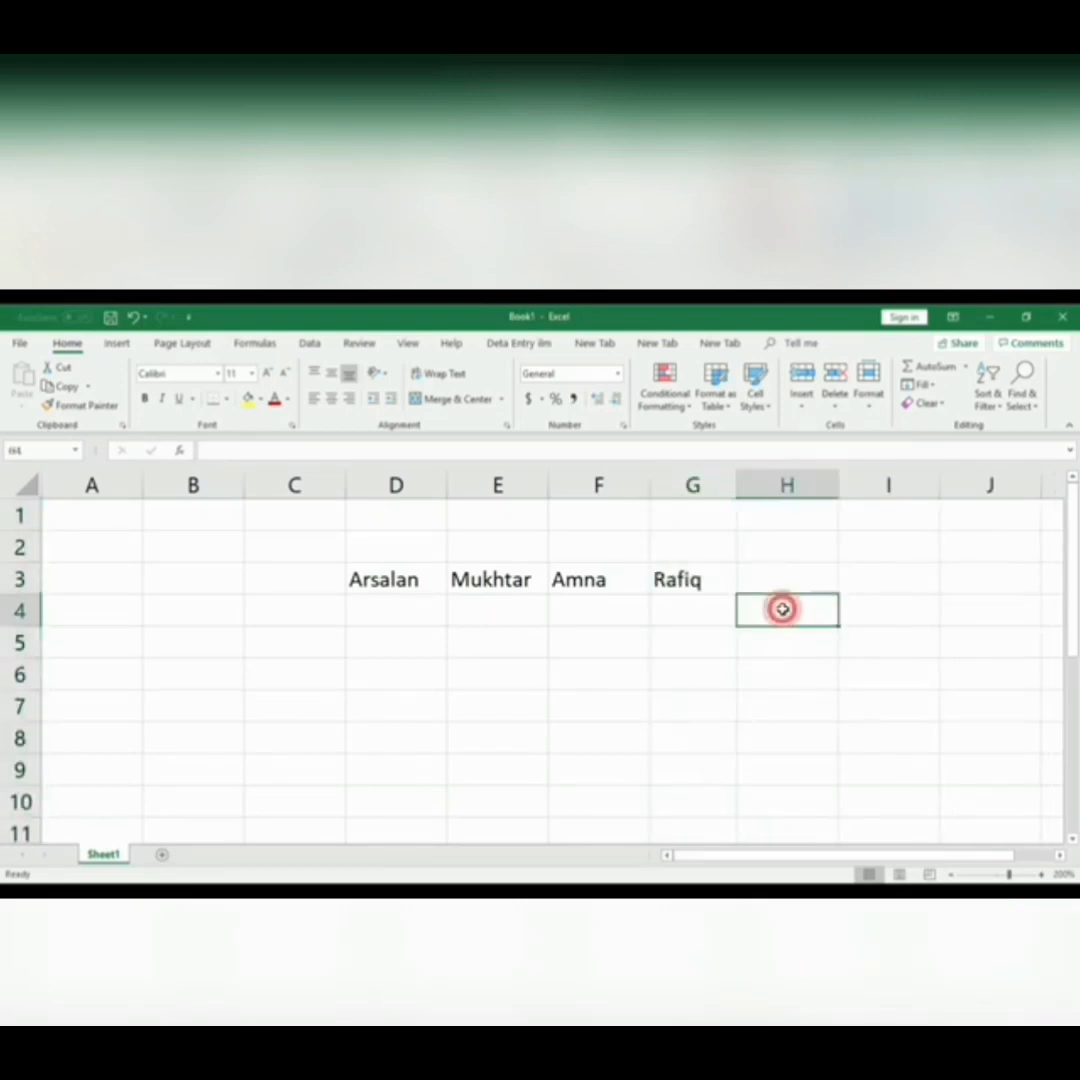
Enter one person's name in each of cells D4, E4 and F4.
left_click(403, 612)
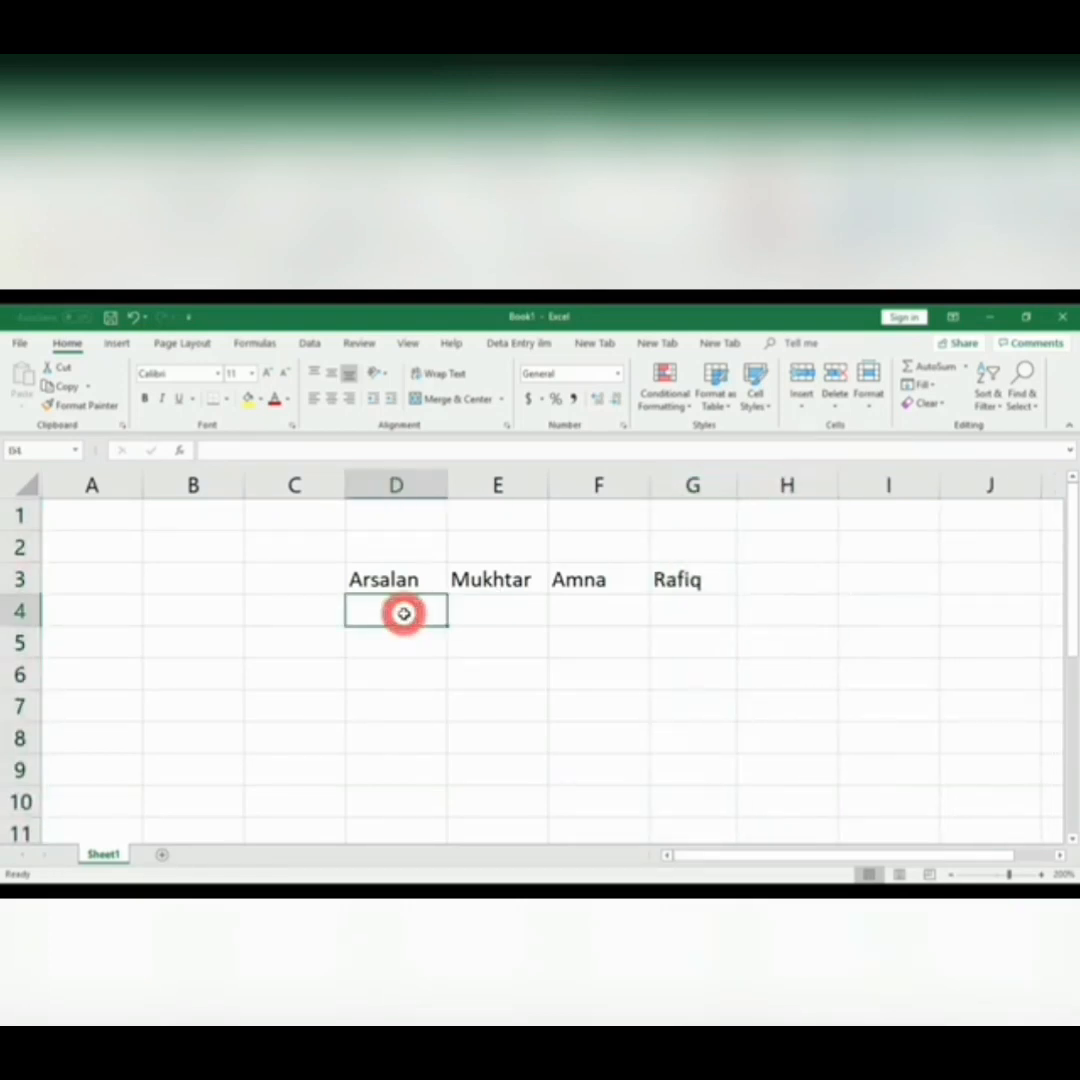
type("A")
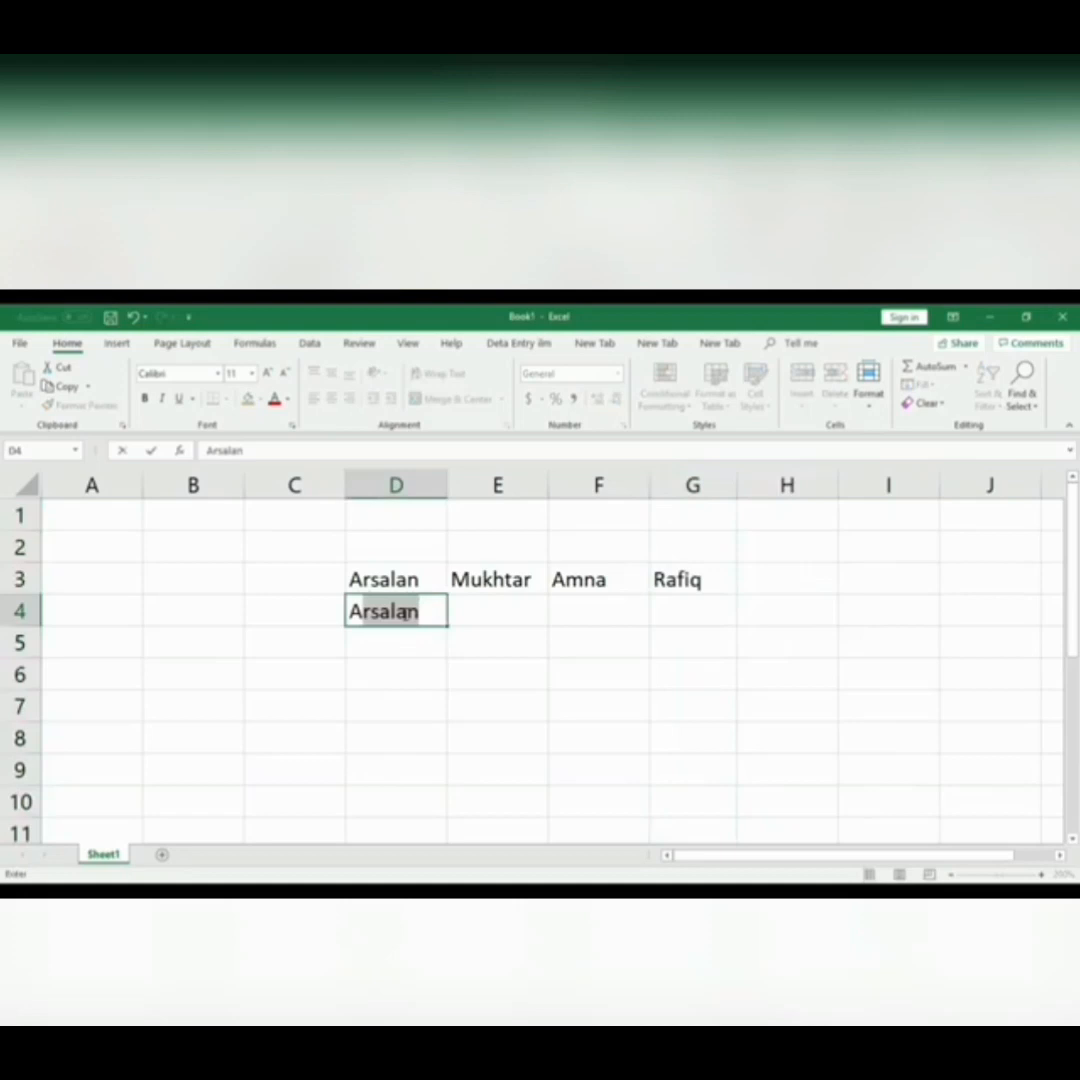
key("BackSpace")
key("BackSpace")
type("Ali")
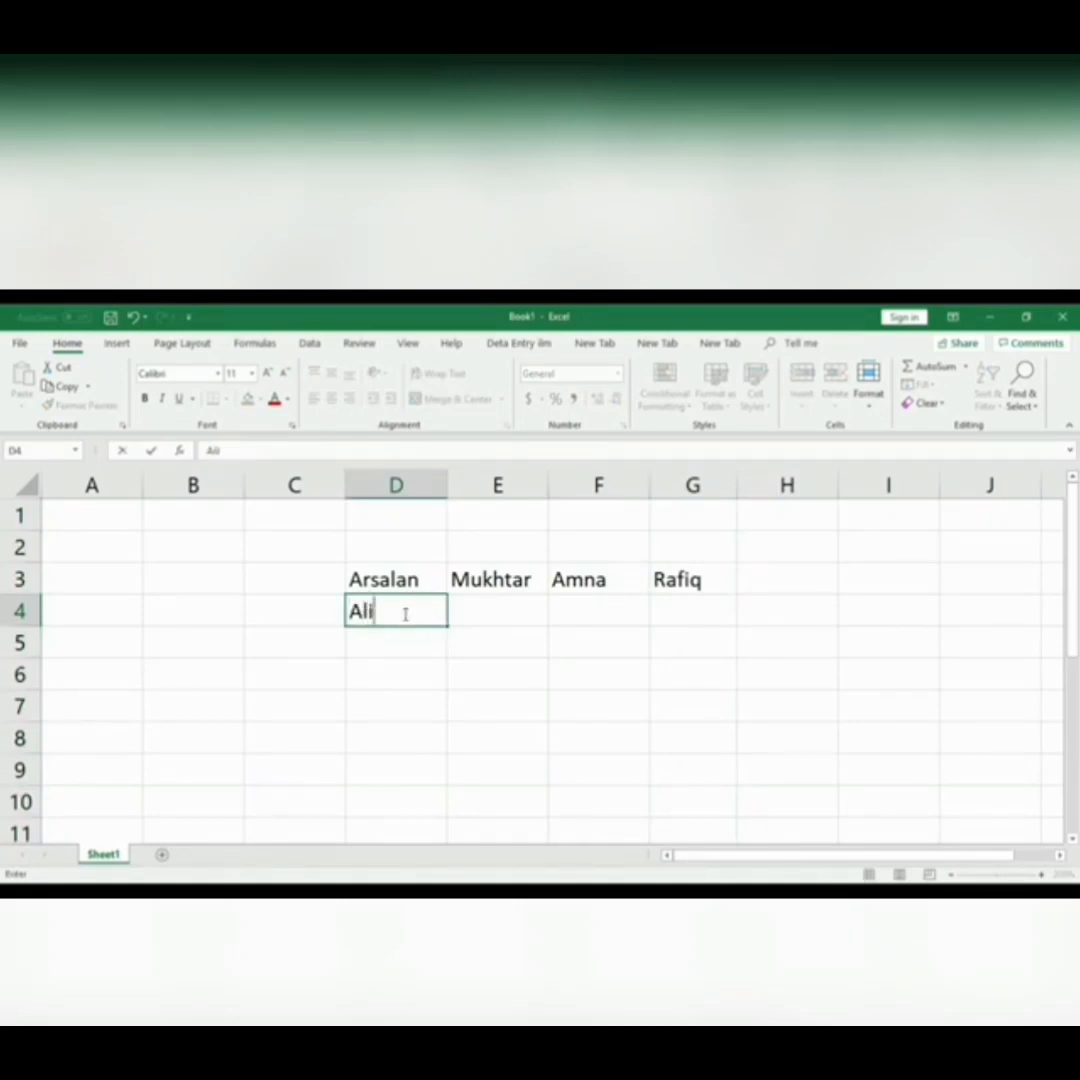
key("Tab")
type("Khan")
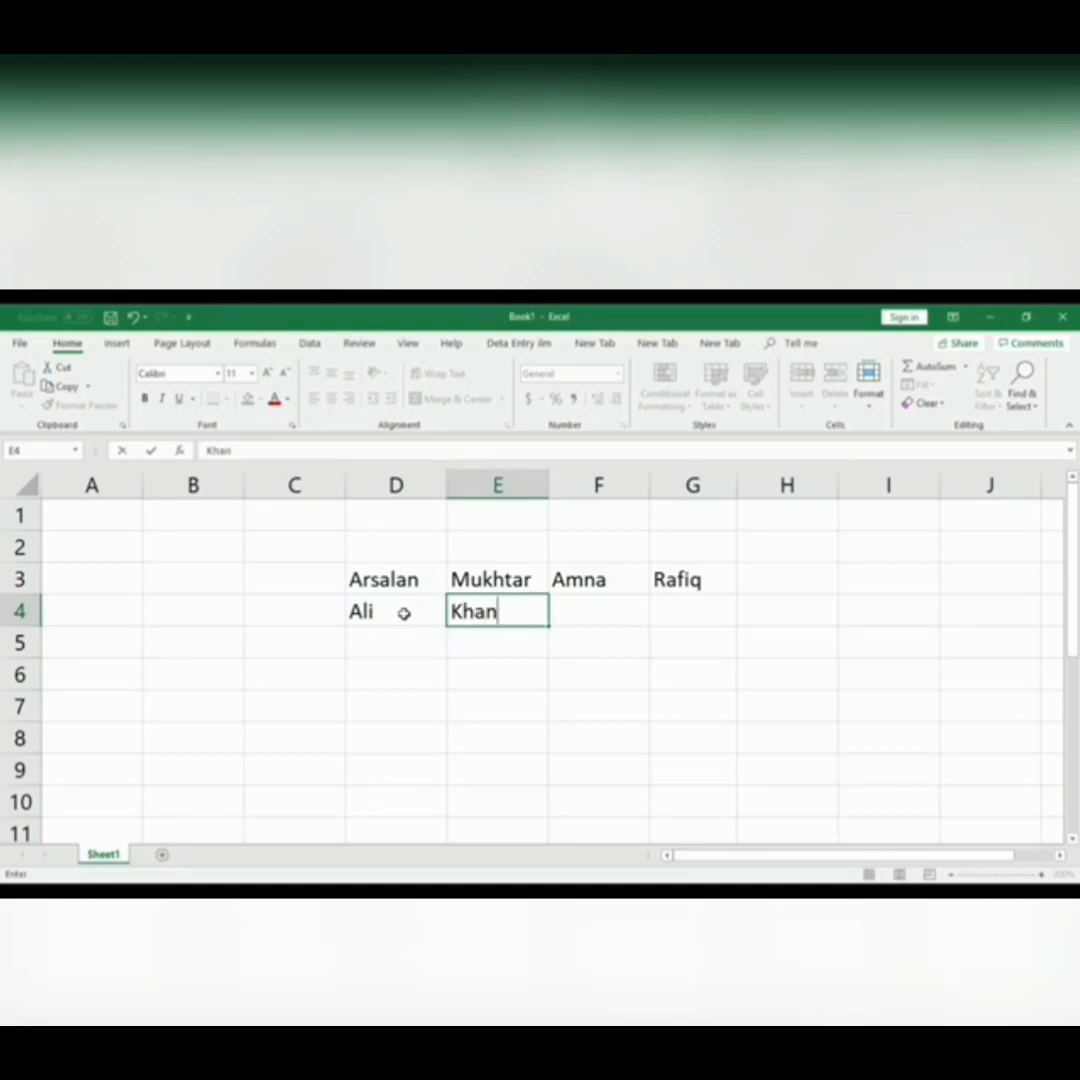
key("Tab")
type("Ahmed")
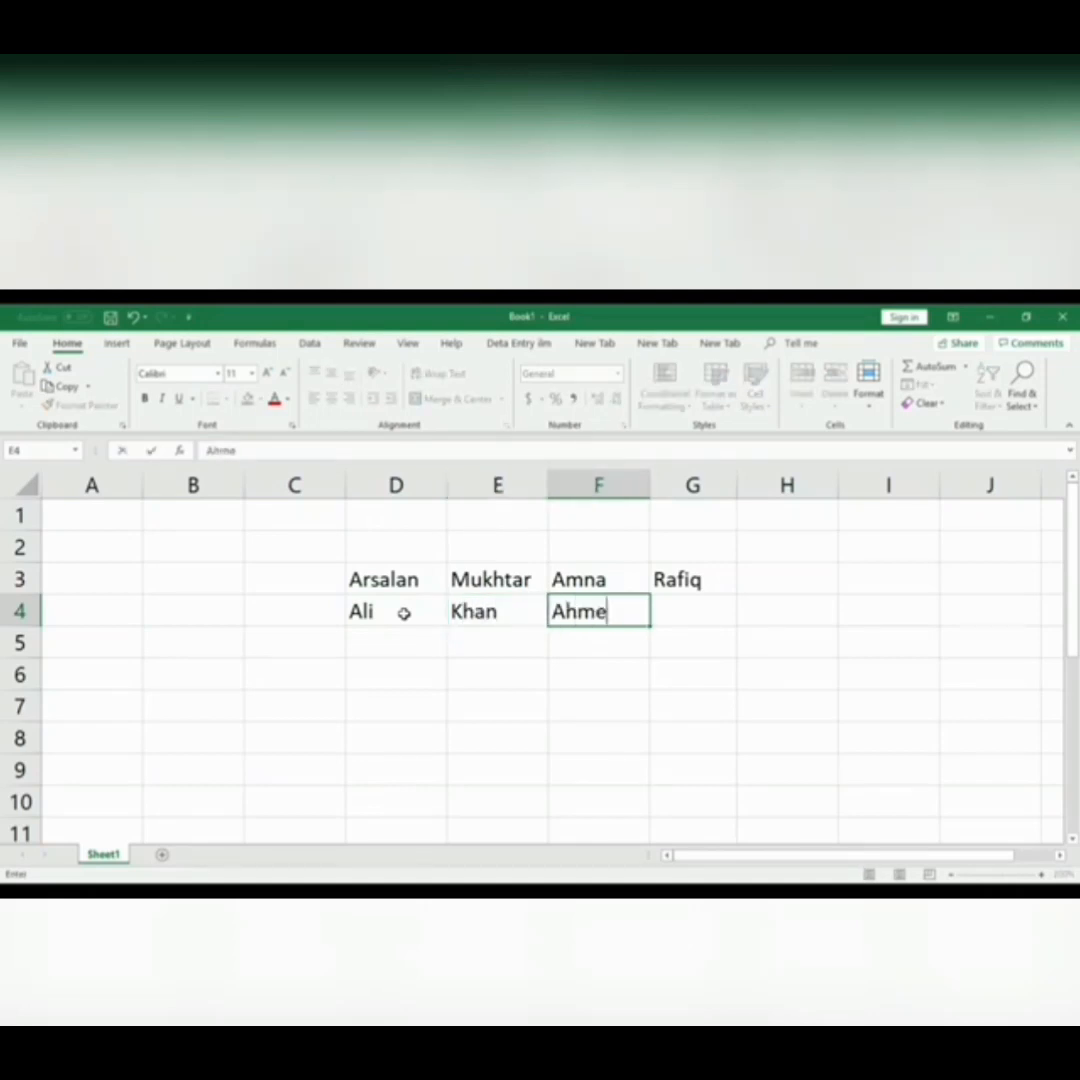
left_click(455, 682)
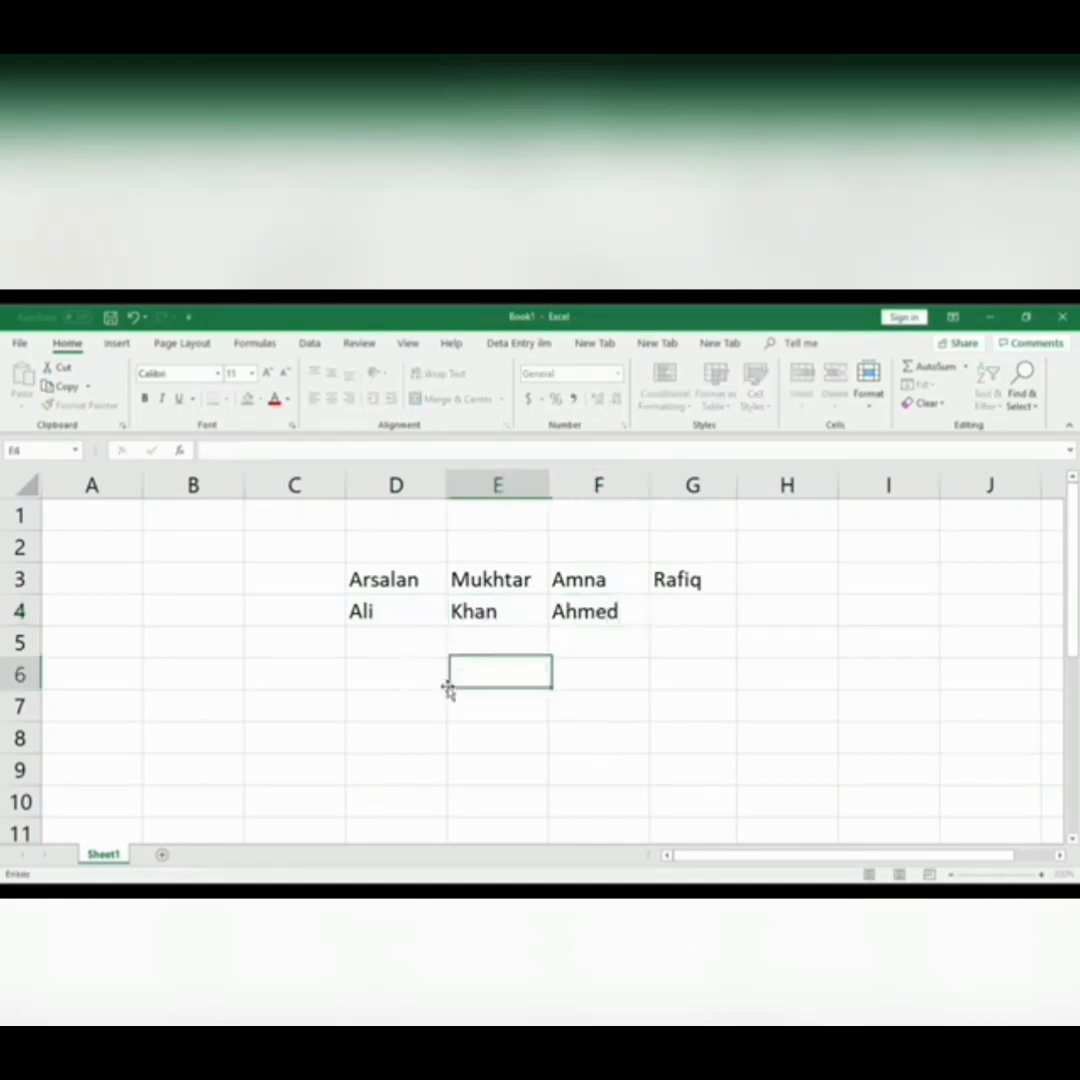
Delete the entire row 4 from the worksheet.
left_click(448, 614)
left_click_drag(214, 606, 730, 610)
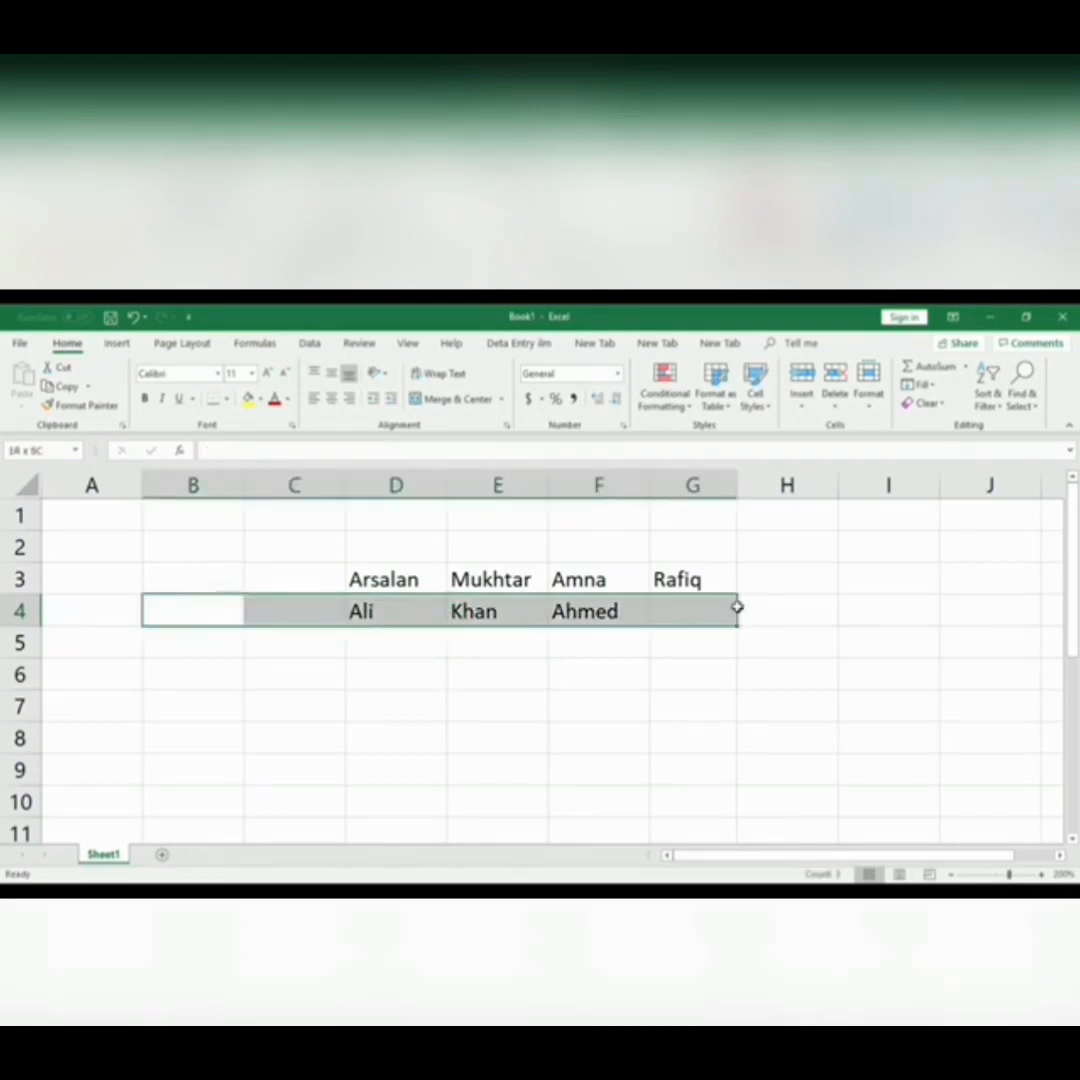
left_click_drag(598, 674, 675, 665)
left_click(675, 665)
left_click(17, 611)
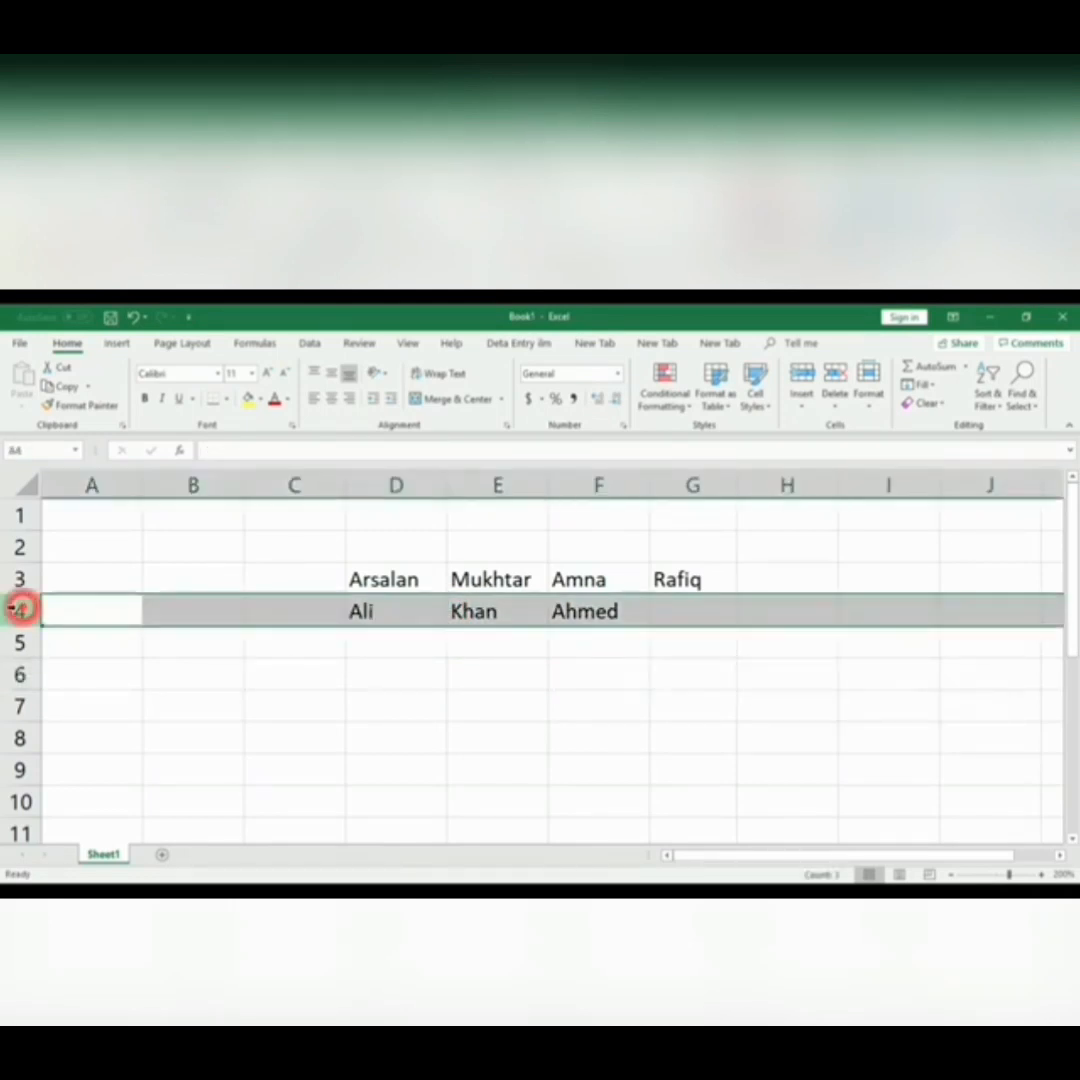
right_click(17, 611)
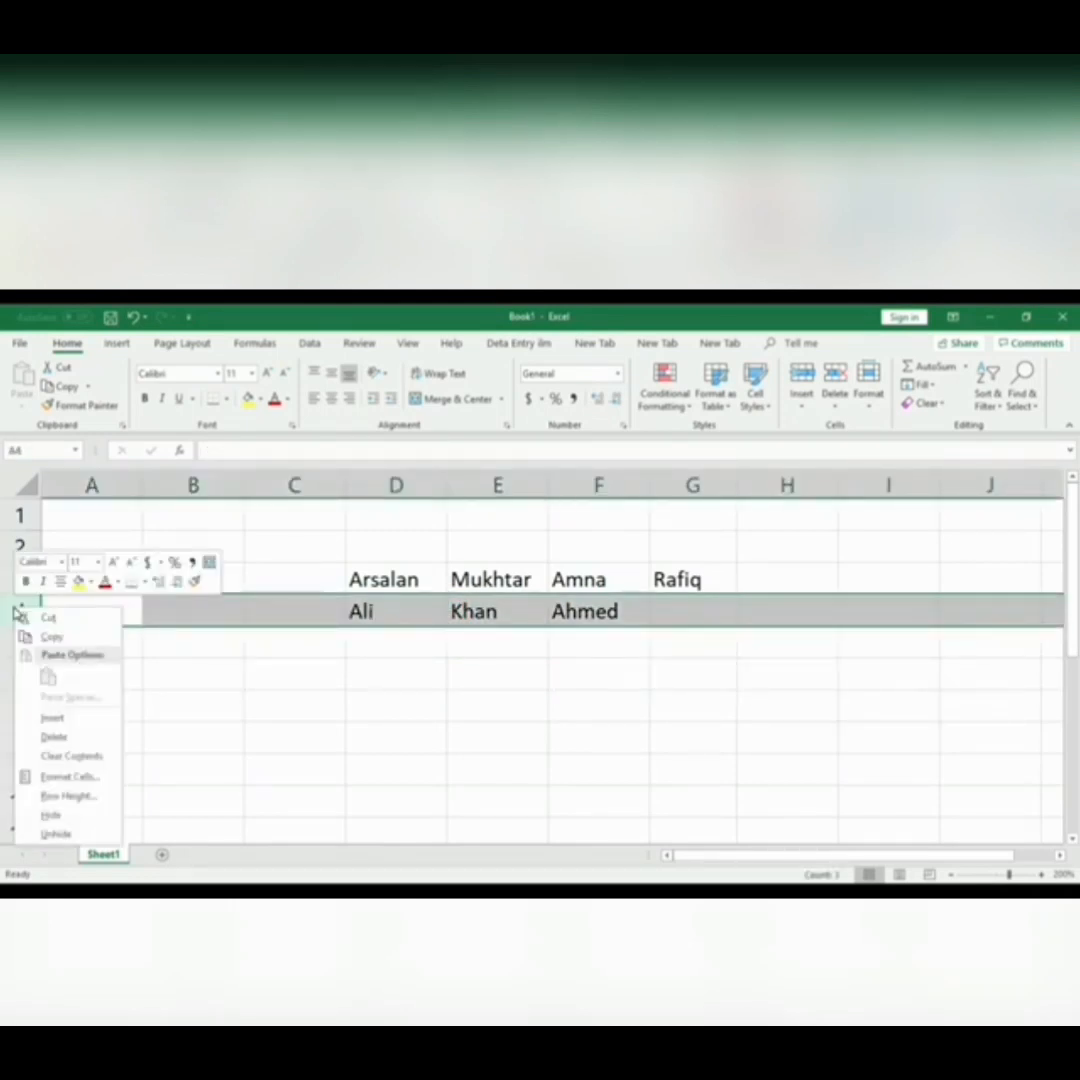
left_click(88, 736)
left_click(448, 705)
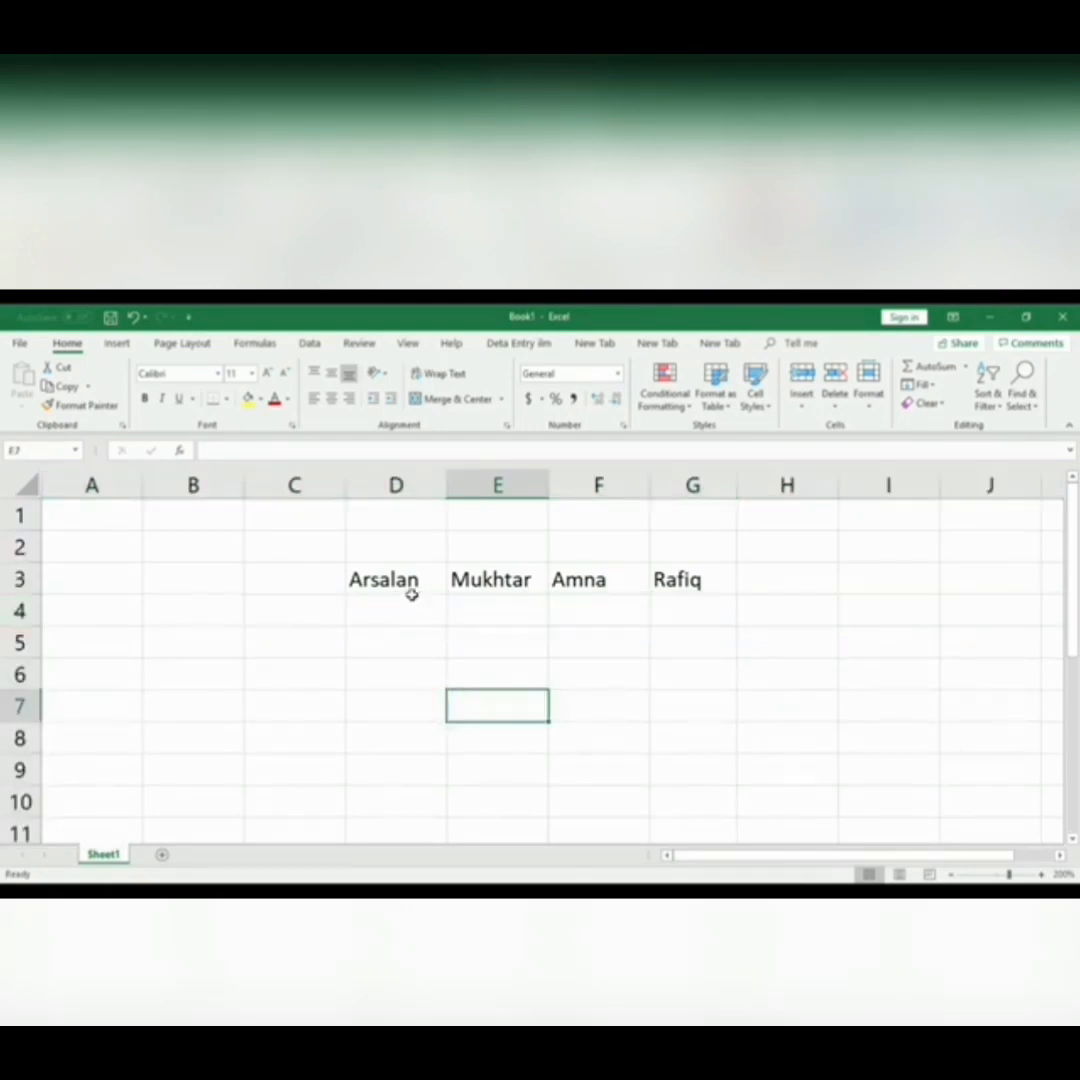
left_click(19, 610)
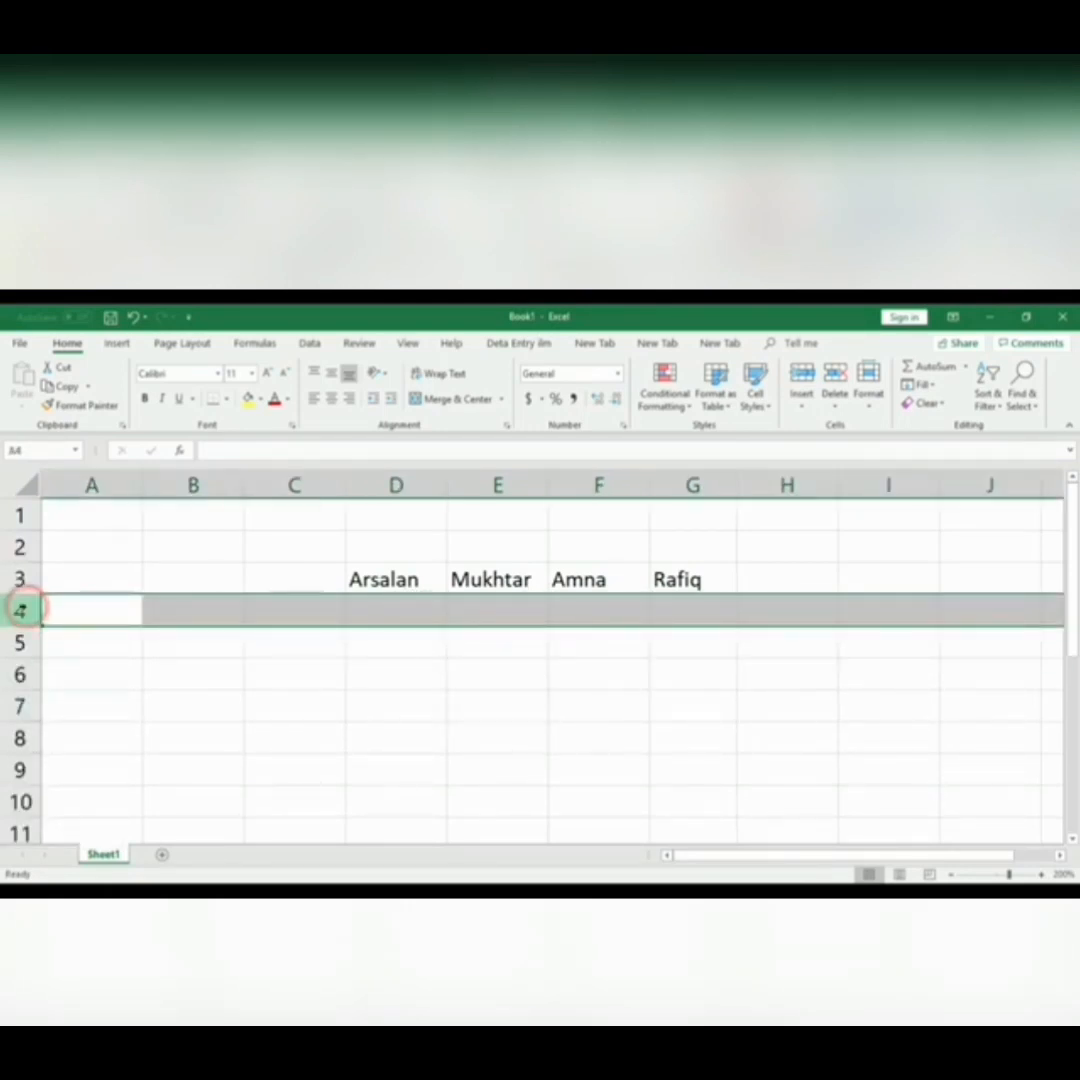
left_click(625, 475)
left_click(513, 725)
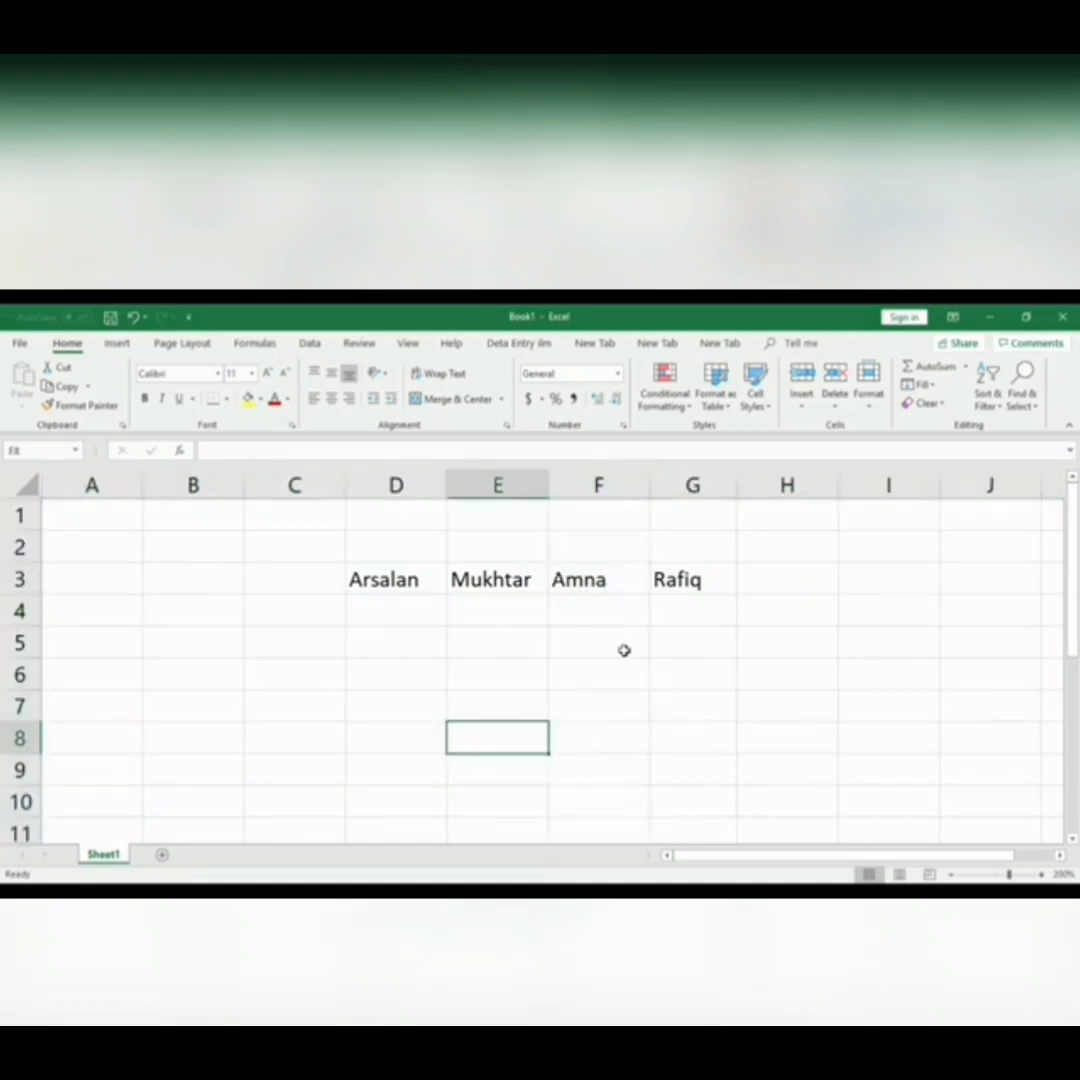
left_click(721, 679)
Delete columns E to G together, leaving only the name in column D.
left_click(695, 484)
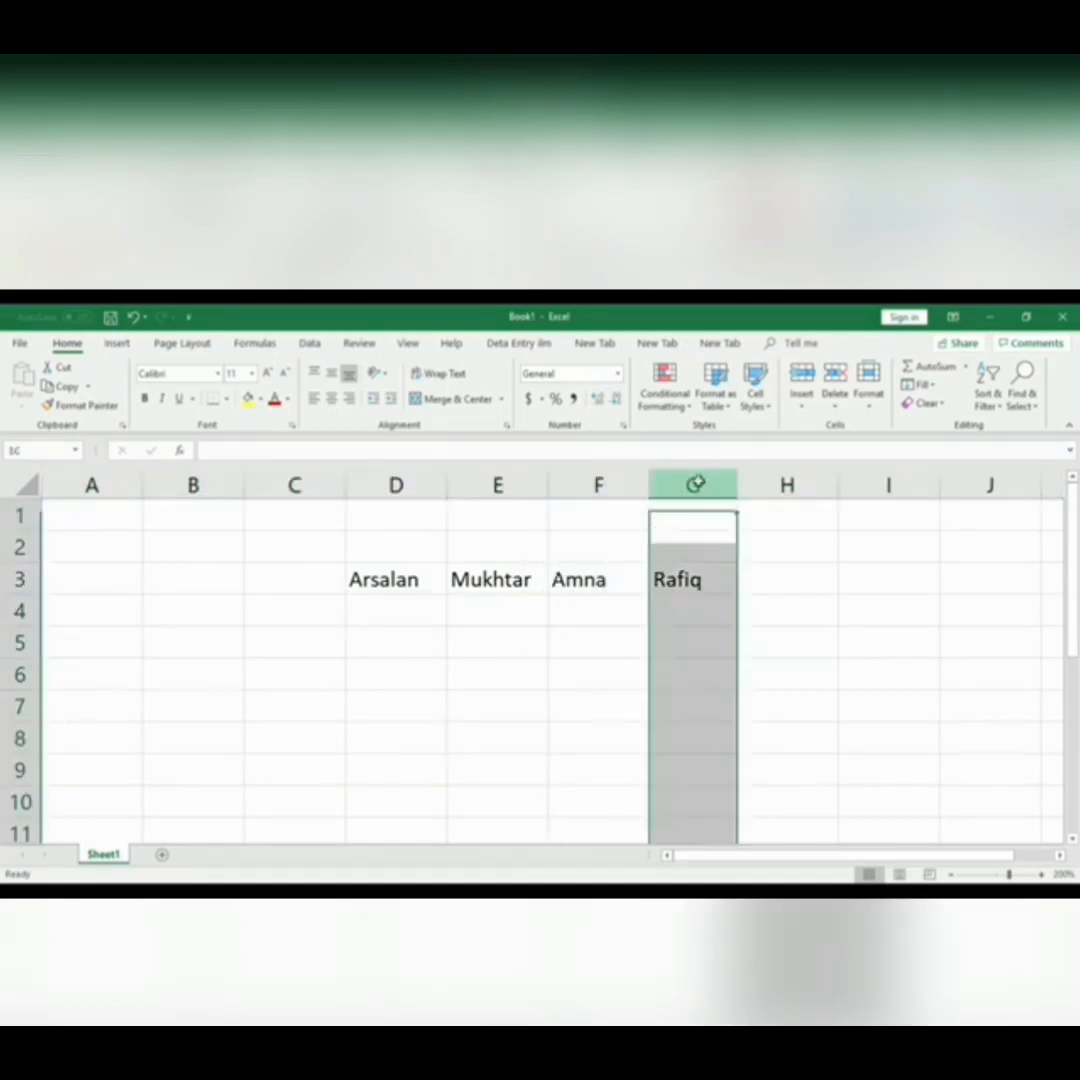
left_click_drag(698, 483, 508, 470)
right_click(508, 470)
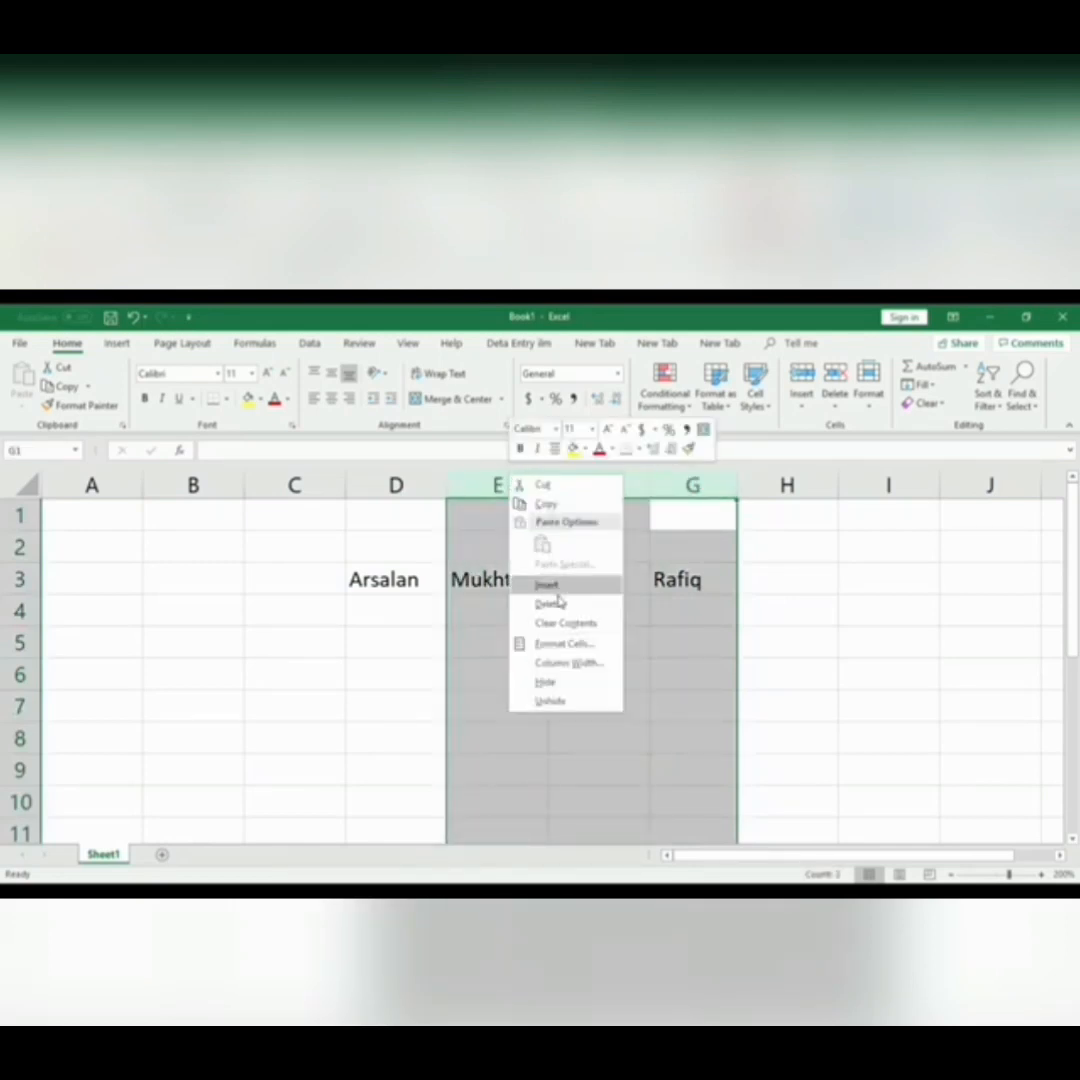
left_click(561, 605)
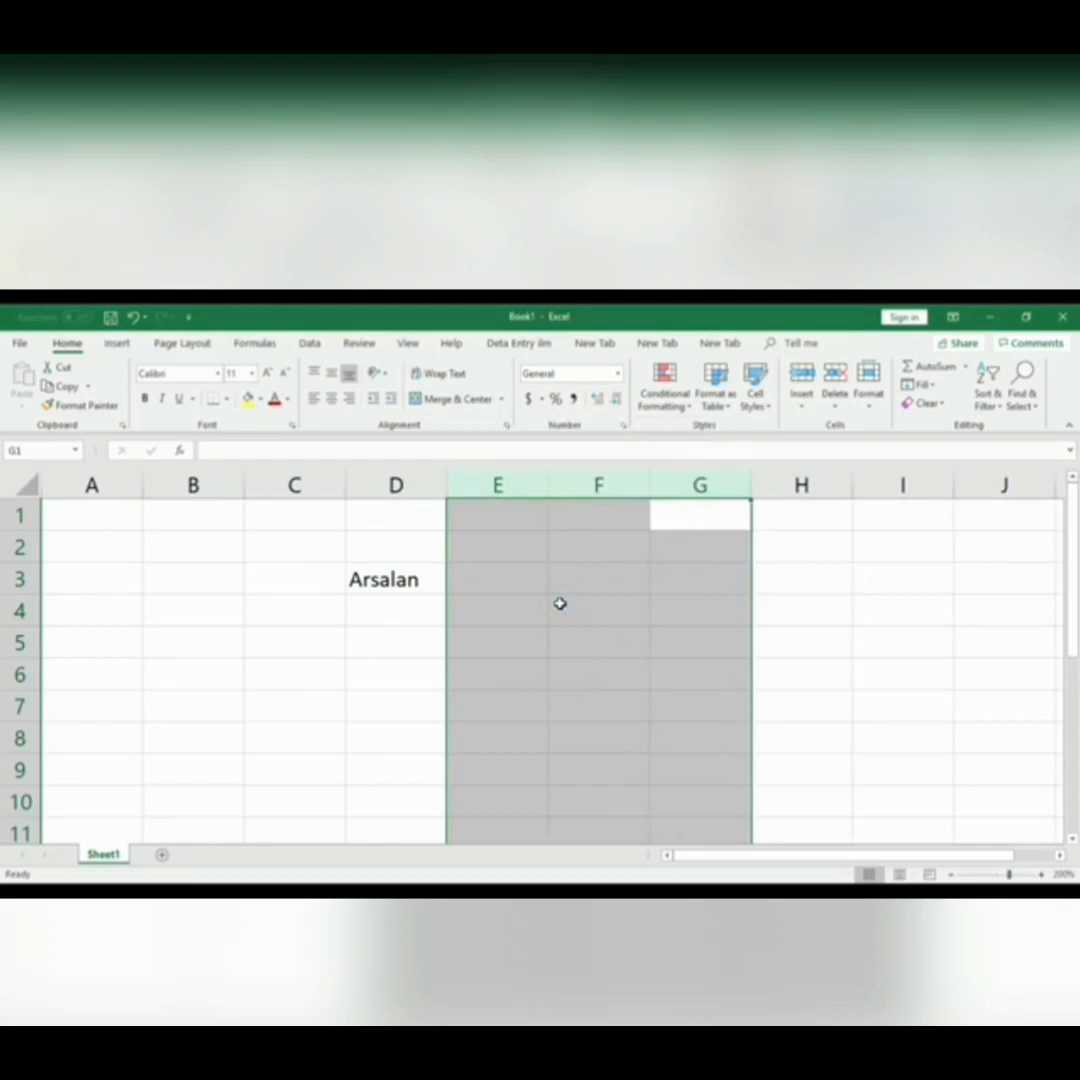
left_click(559, 605)
Merge and center the range D3:H5 and align its name vertically to the middle.
left_click(386, 589)
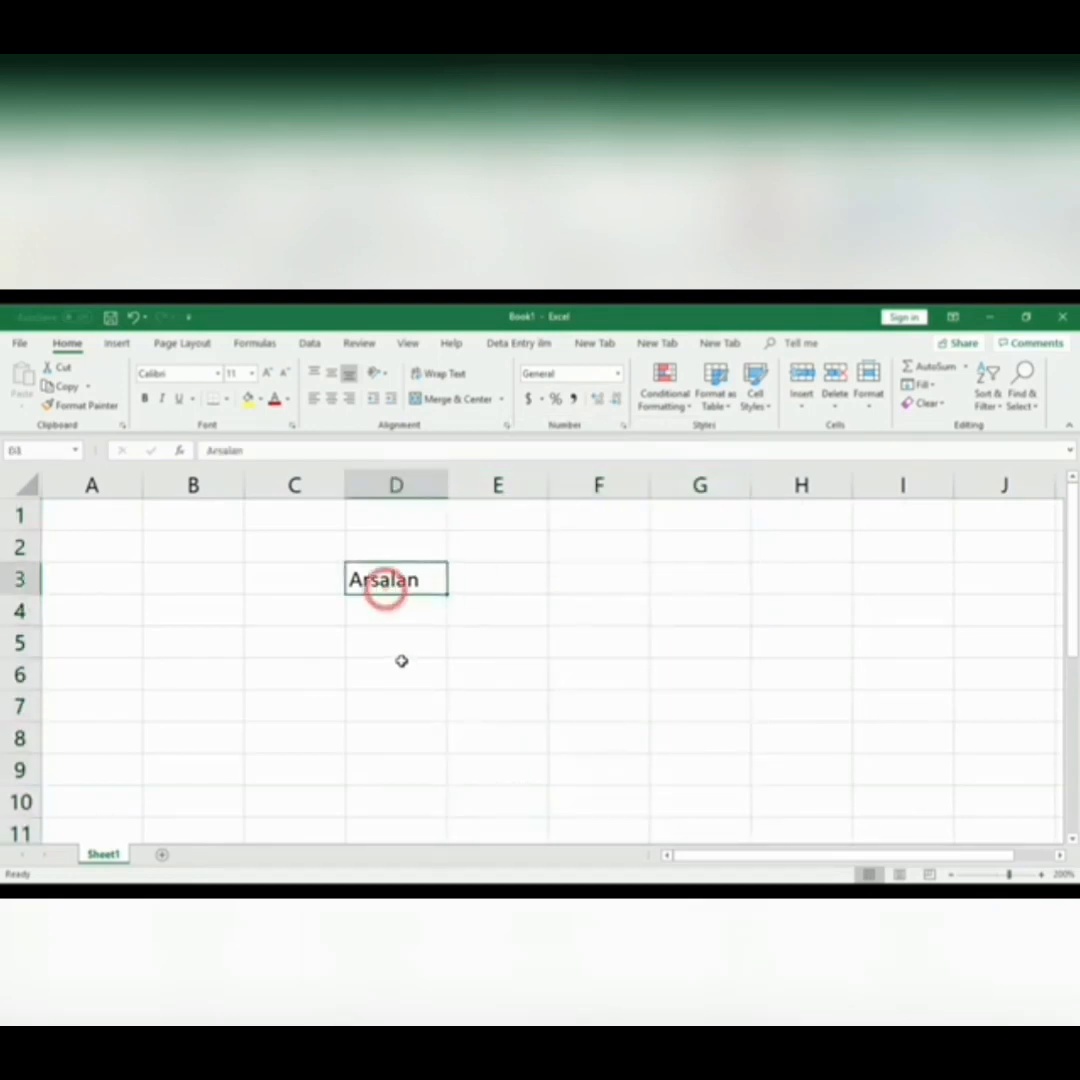
left_click(485, 655)
left_click(390, 582)
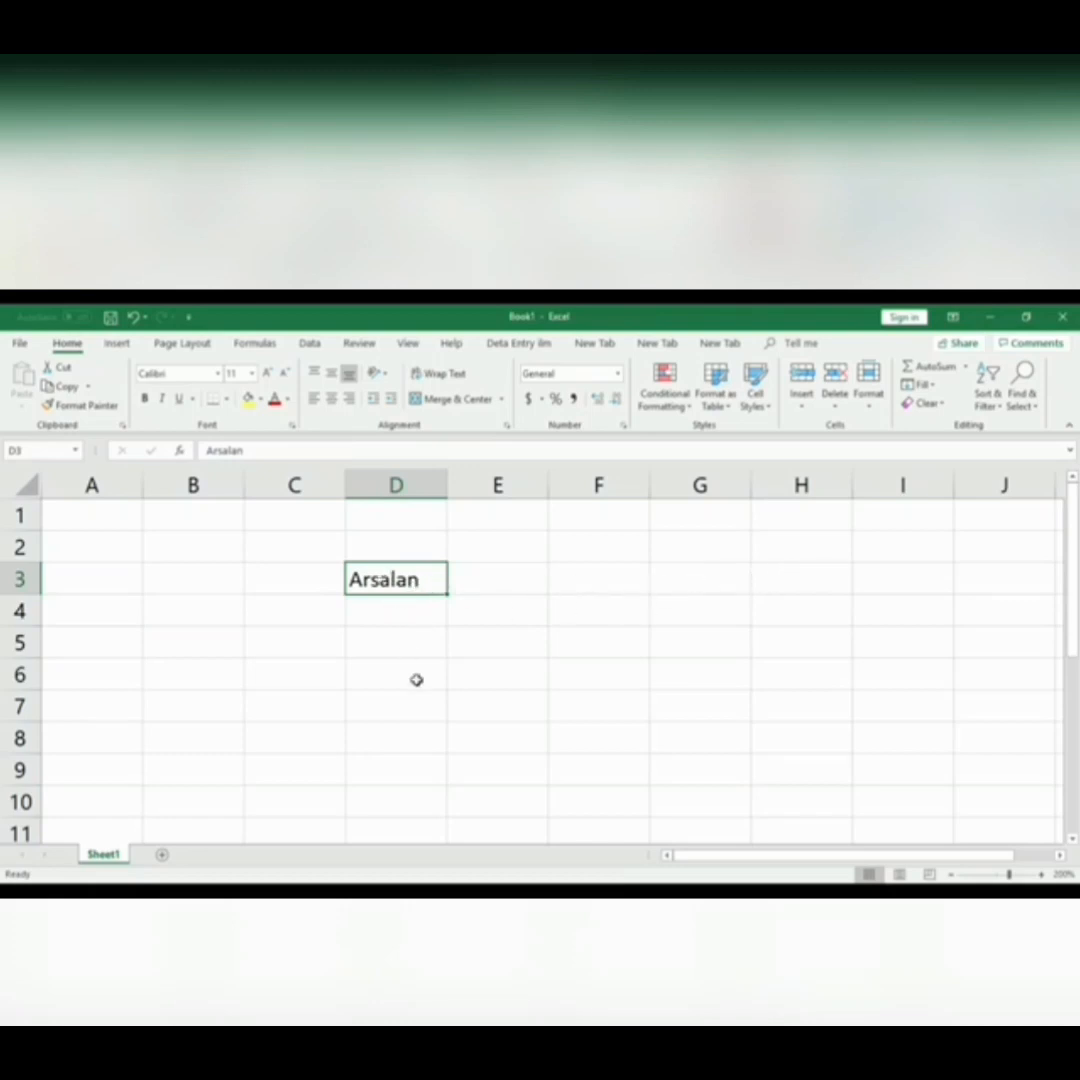
left_click_drag(405, 573, 812, 636)
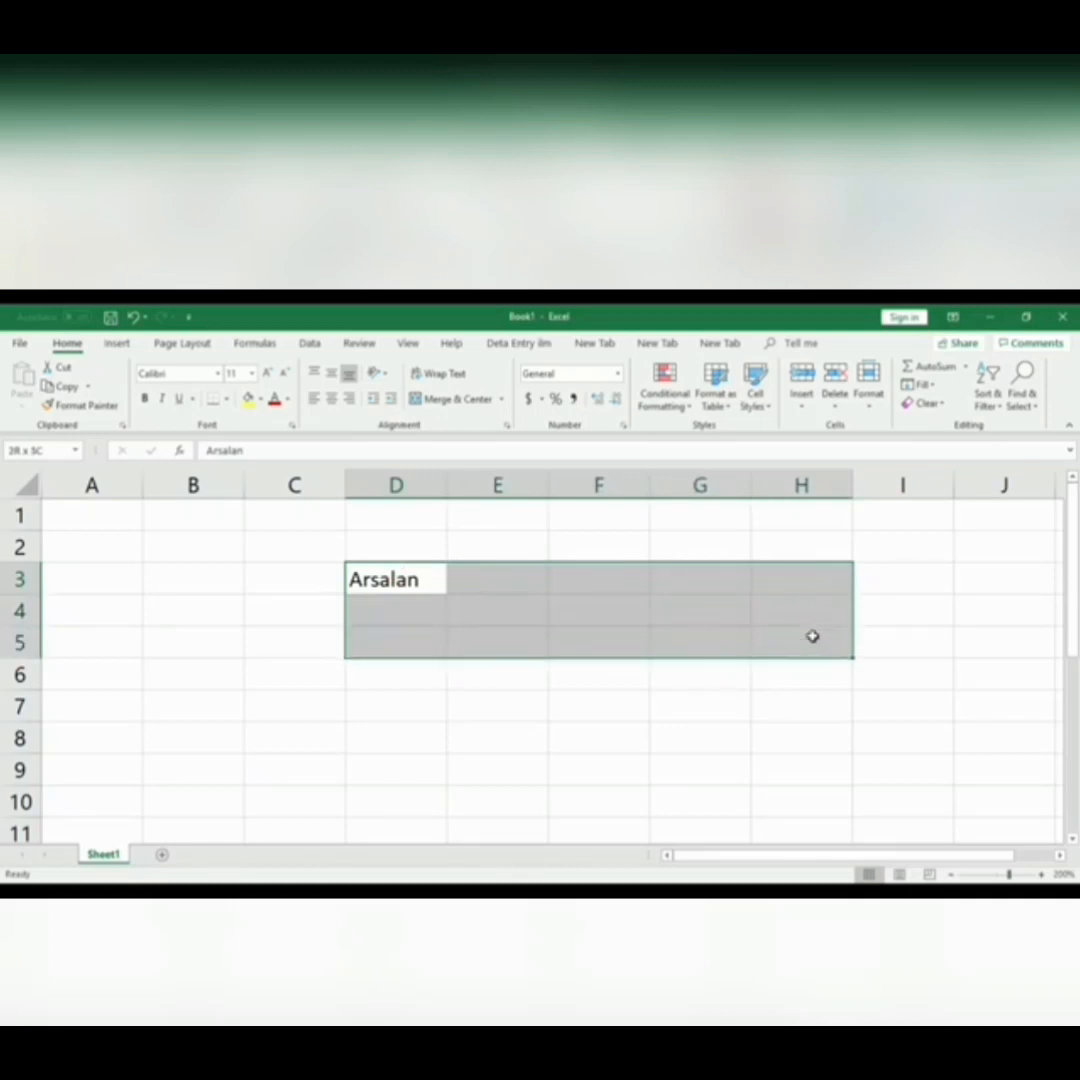
left_click(783, 701)
left_click_drag(393, 581, 770, 635)
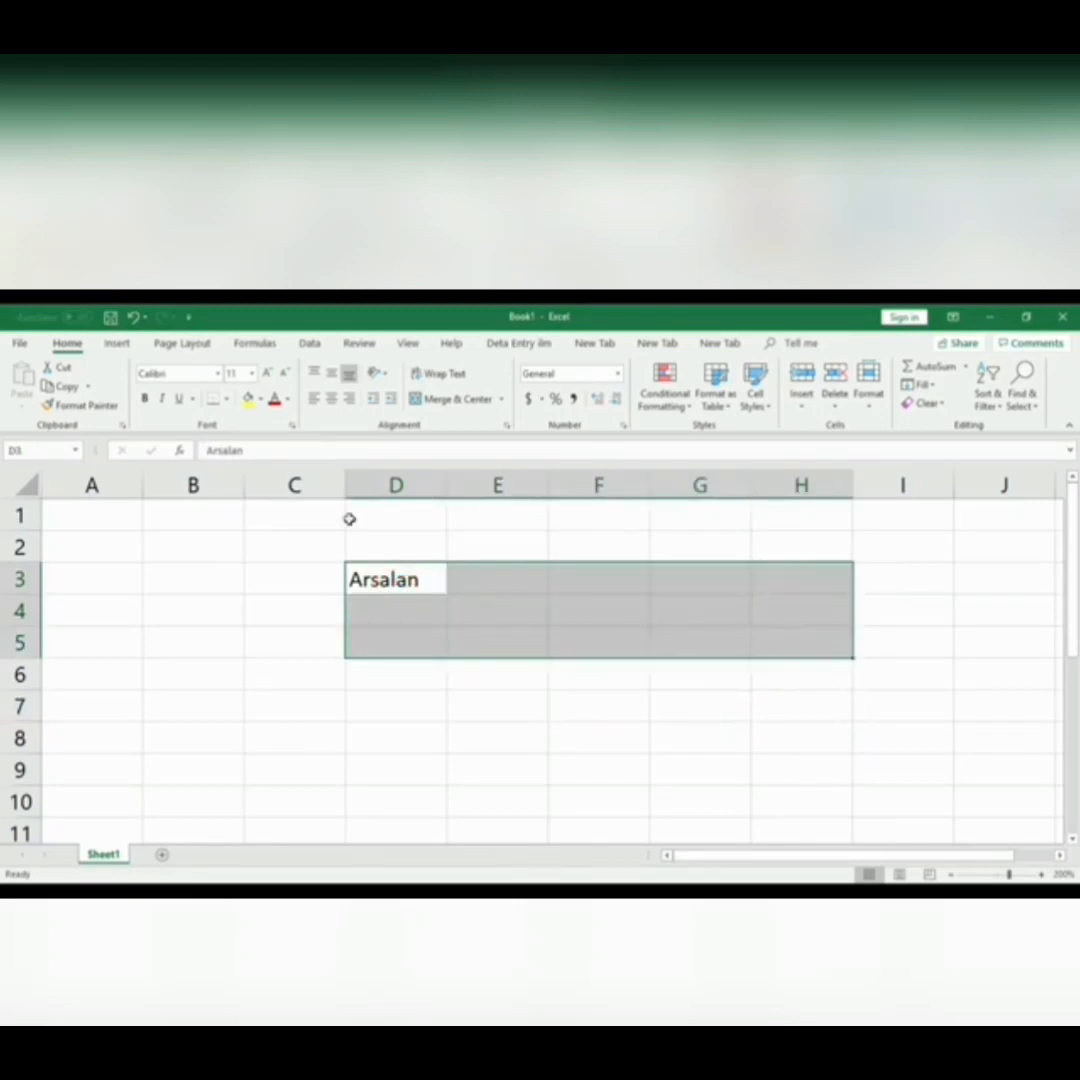
left_click(470, 404)
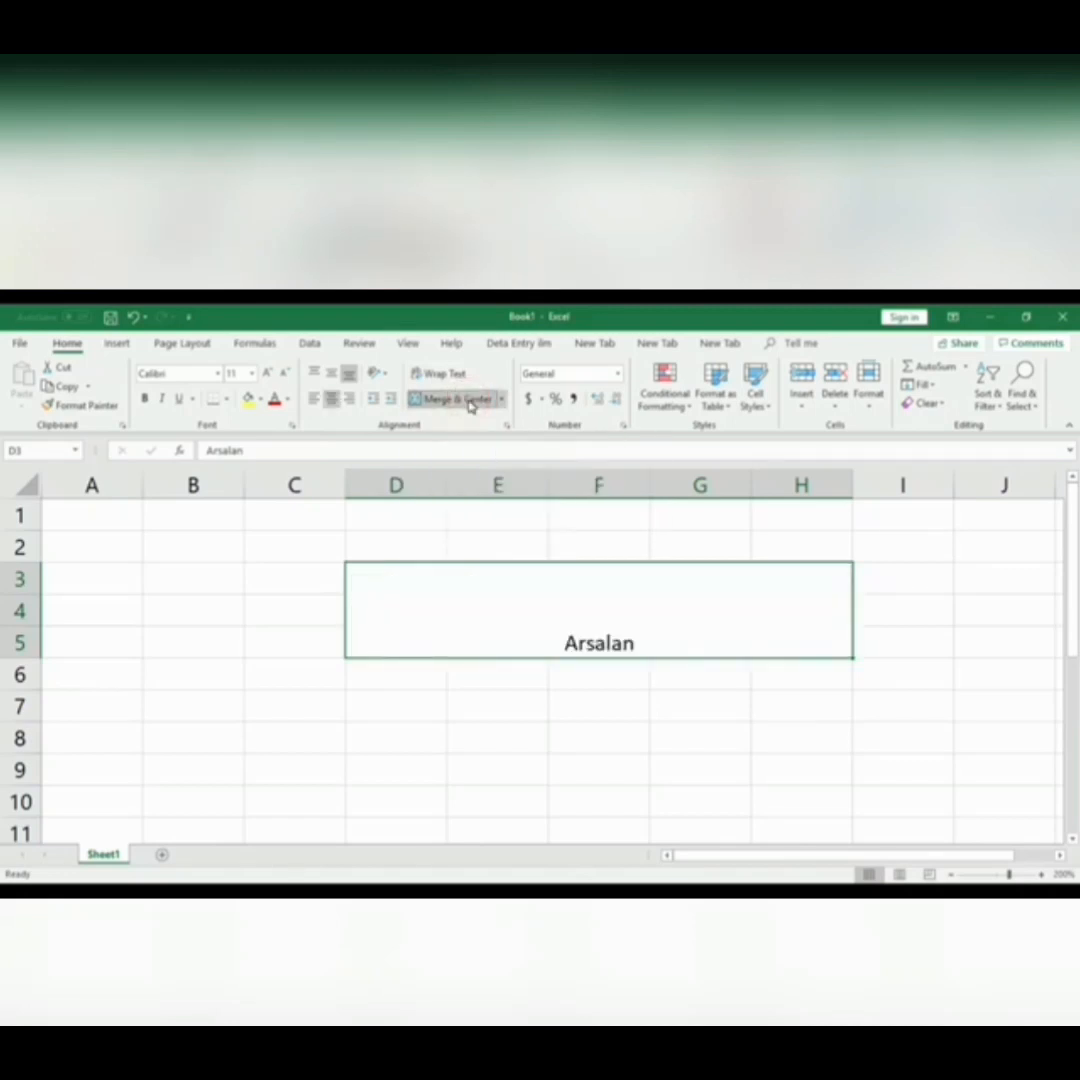
left_click(331, 375)
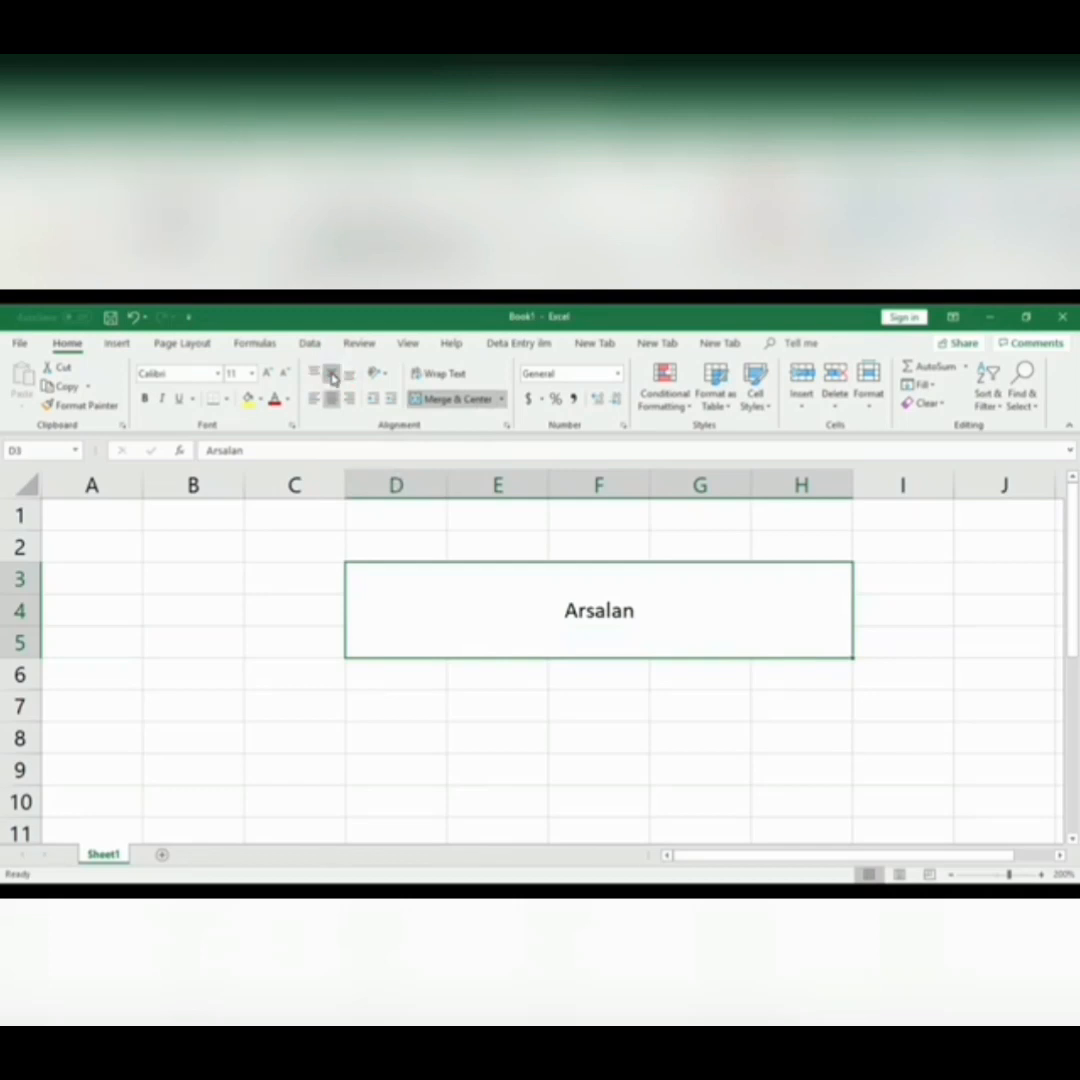
Enlarge the merged cell's text to font size 36 and give the cell a yellow fill.
left_click(268, 377)
left_click(268, 377)
left_click(268, 377)
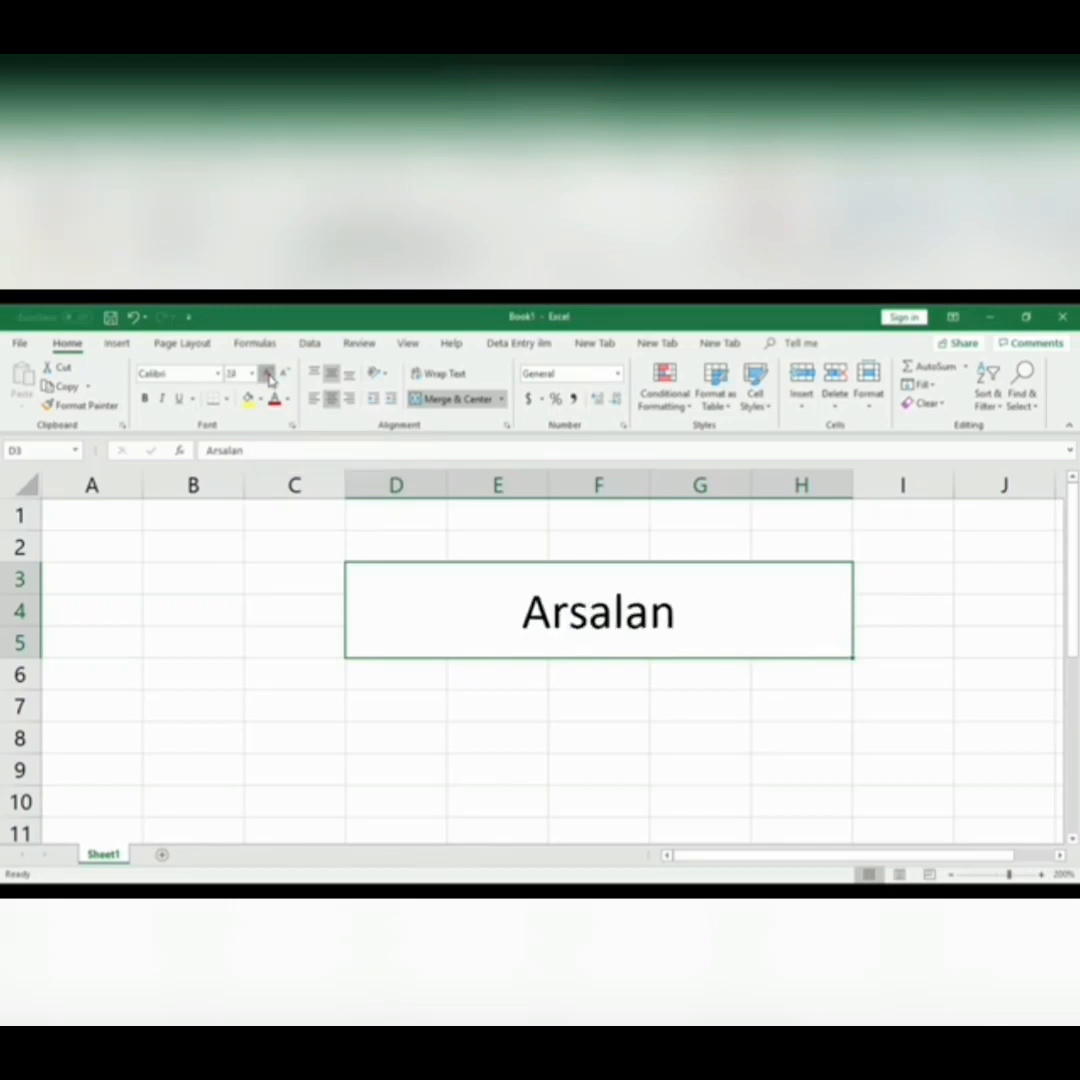
left_click(268, 377)
left_click(250, 400)
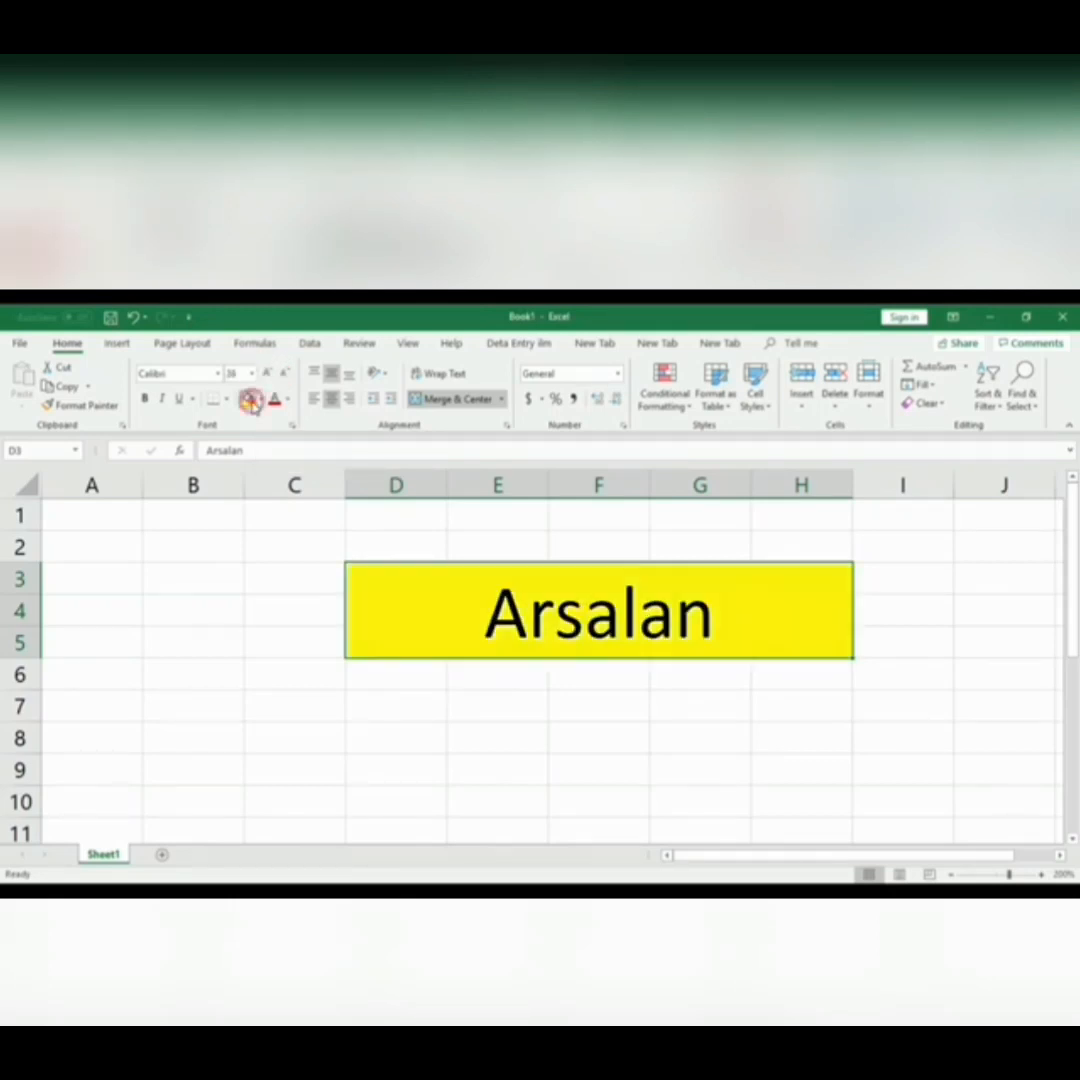
left_click(276, 399)
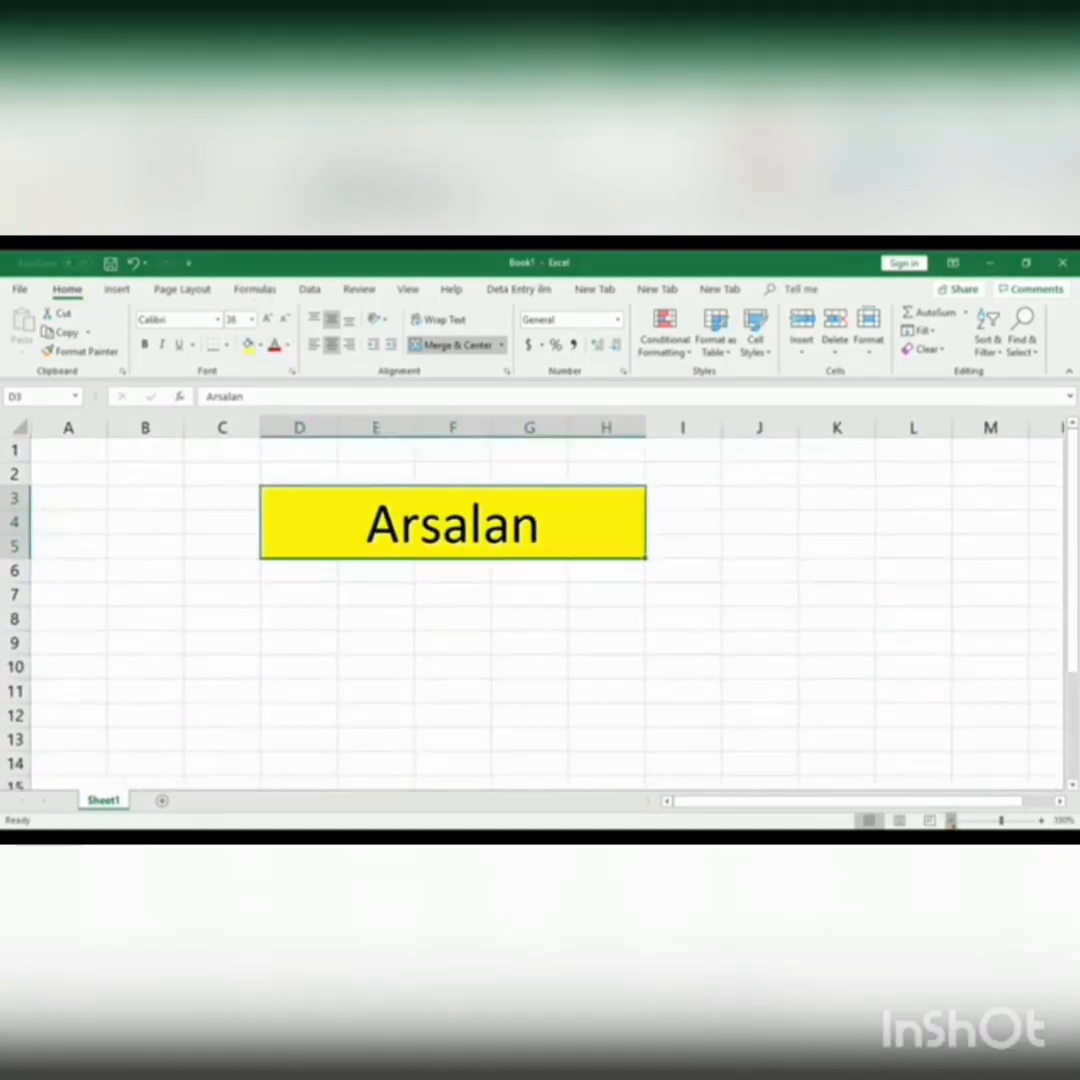
Delete columns D to H, which contain the merged yellow cell.
left_click(951, 874)
left_click_drag(257, 424, 538, 424)
right_click(538, 424)
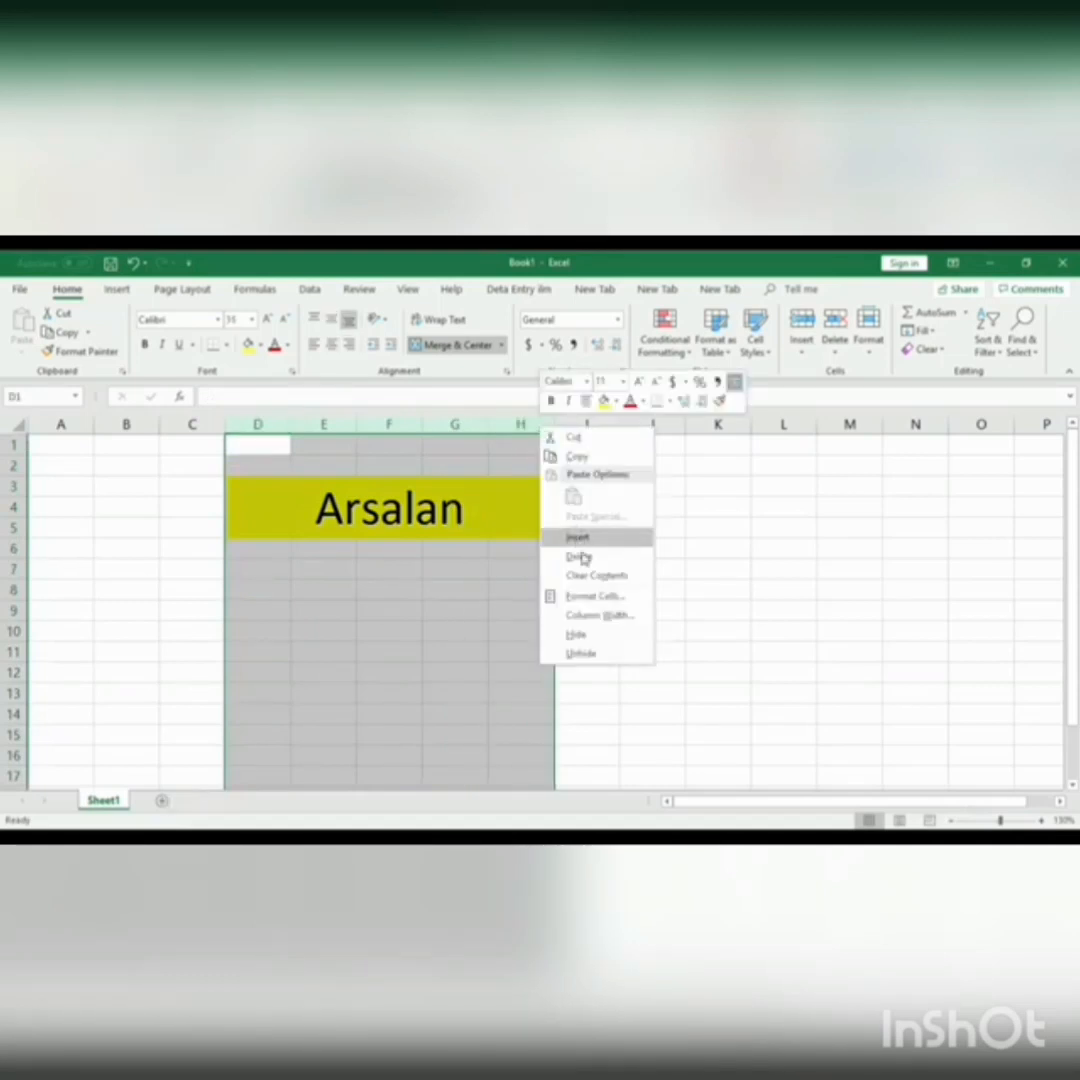
left_click(579, 552)
left_click(607, 571)
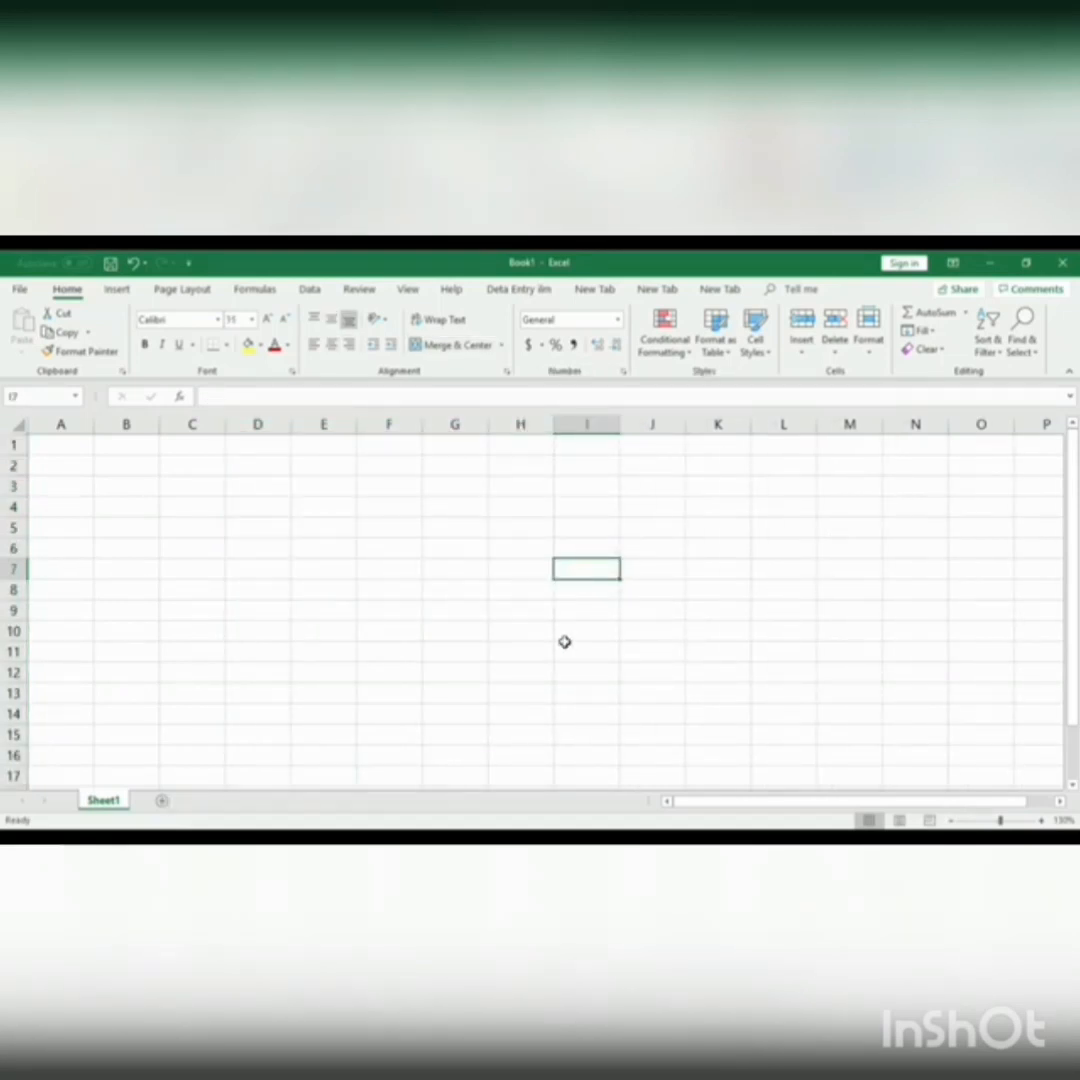
Enter the headings S.no, Name, Father Name and Class in cells A1 to D1.
left_click(63, 445)
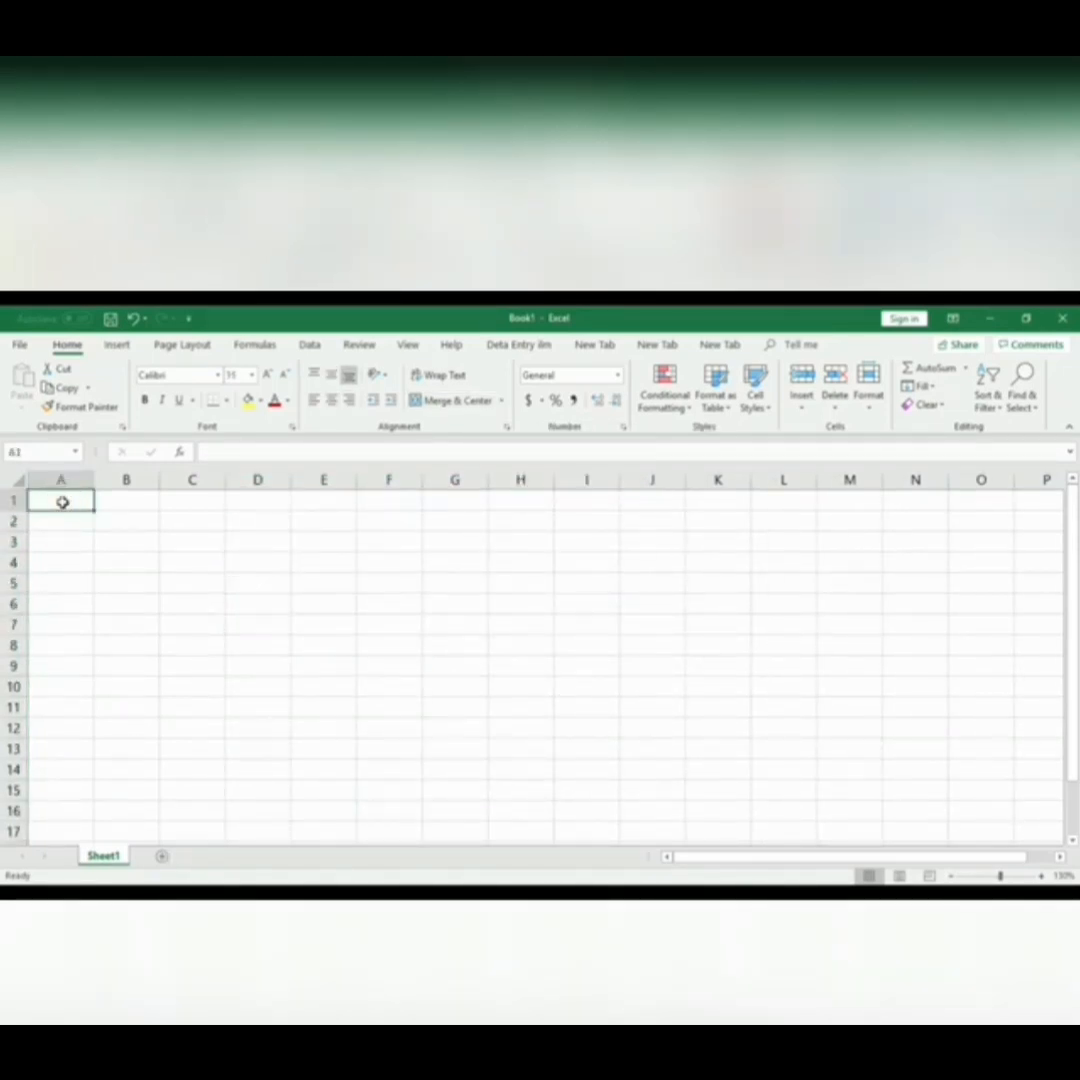
type("5")
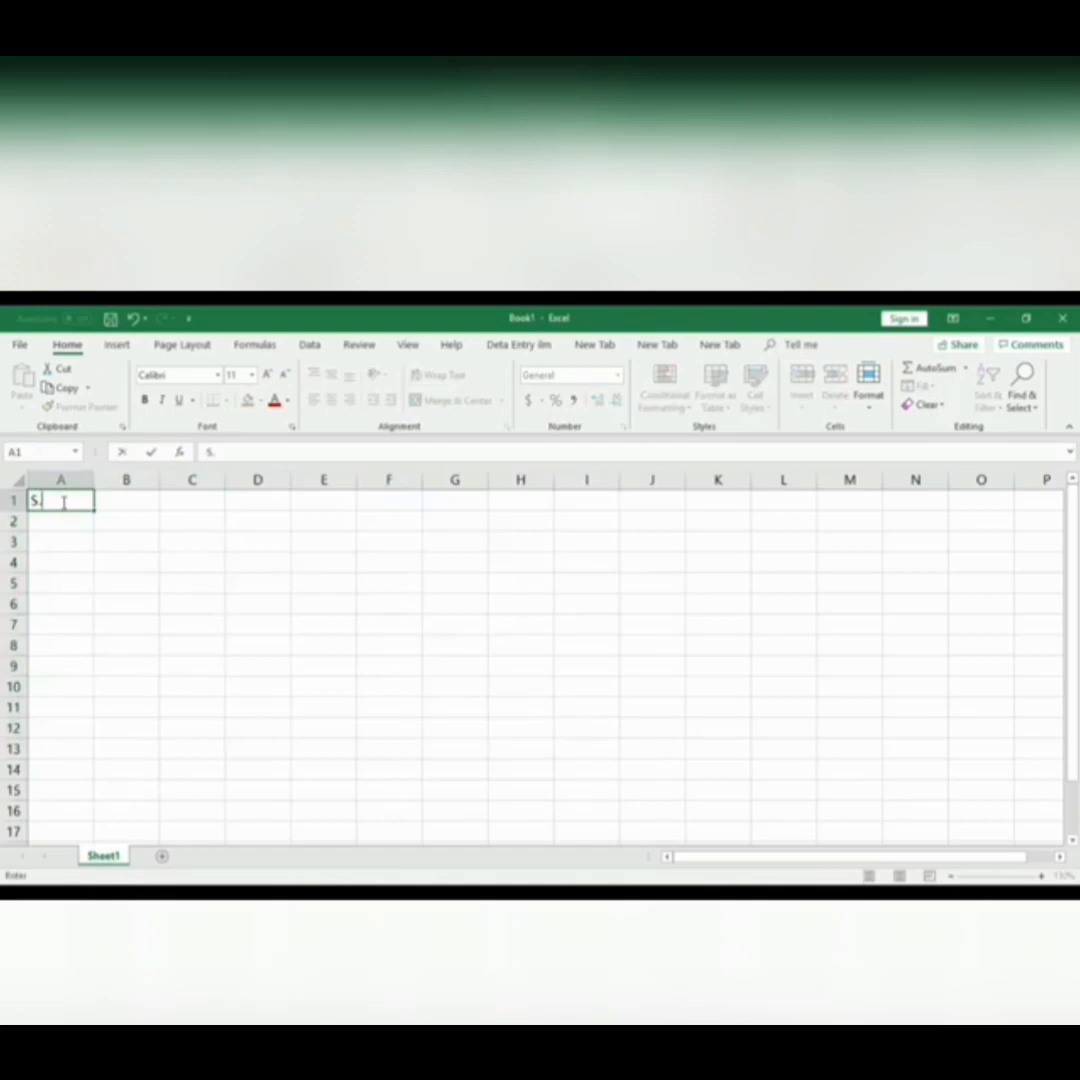
key("Tab")
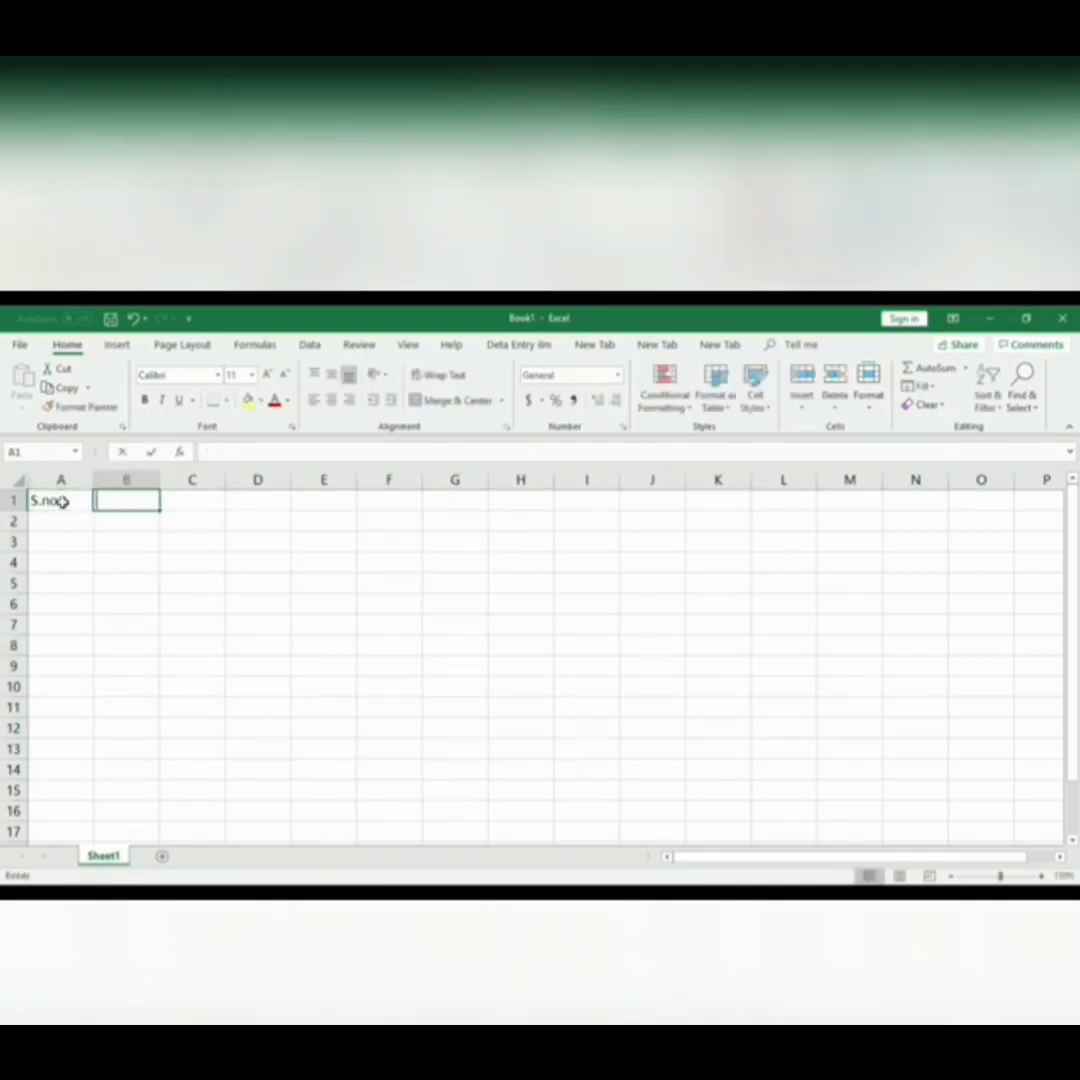
type("Name")
key("Tab")
type("Father")
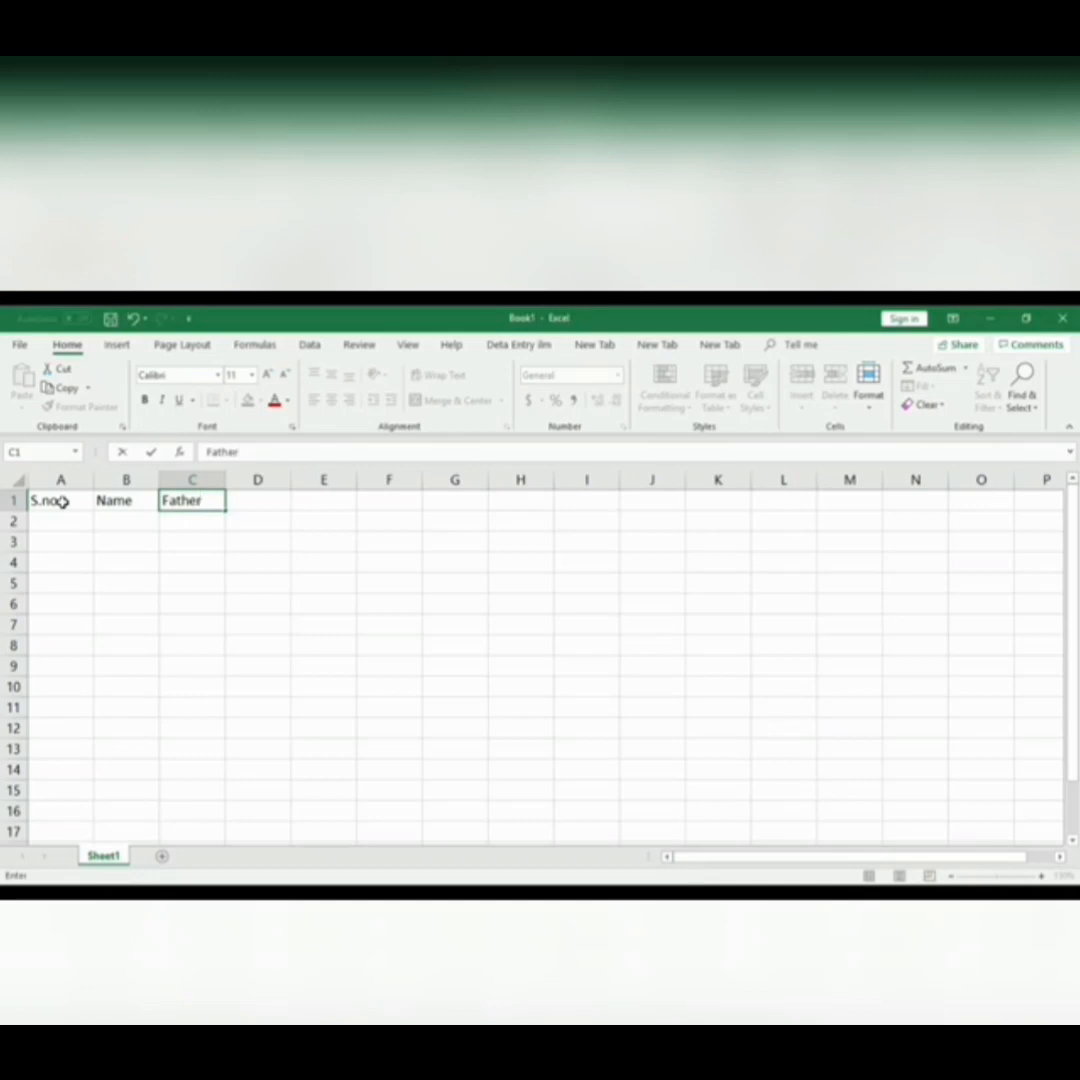
type(" Name")
key("Tab")
type("C")
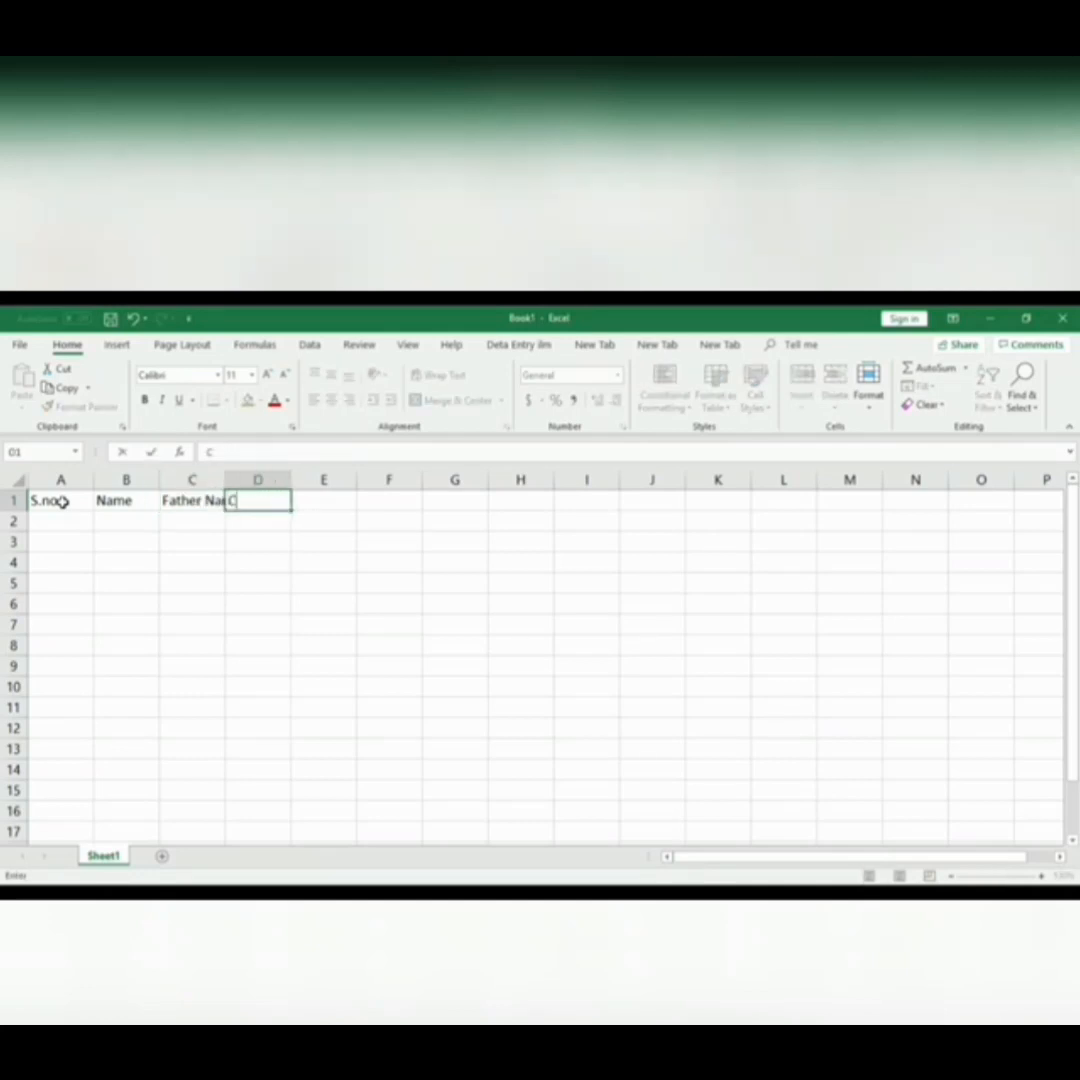
key("Tab")
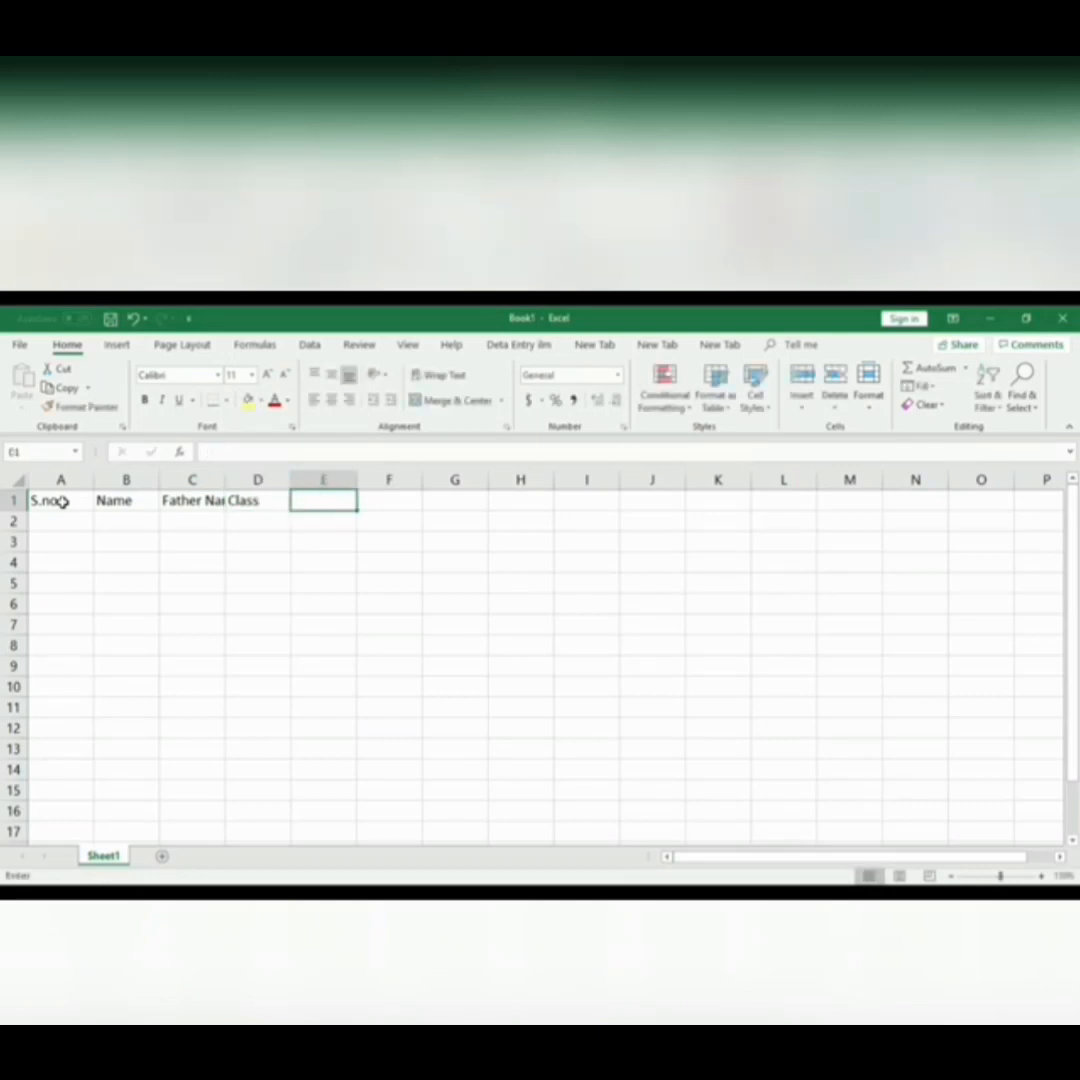
Enter the heading Year in cell E1 and autofit columns C and A to their contents.
type("Year")
left_click(186, 571)
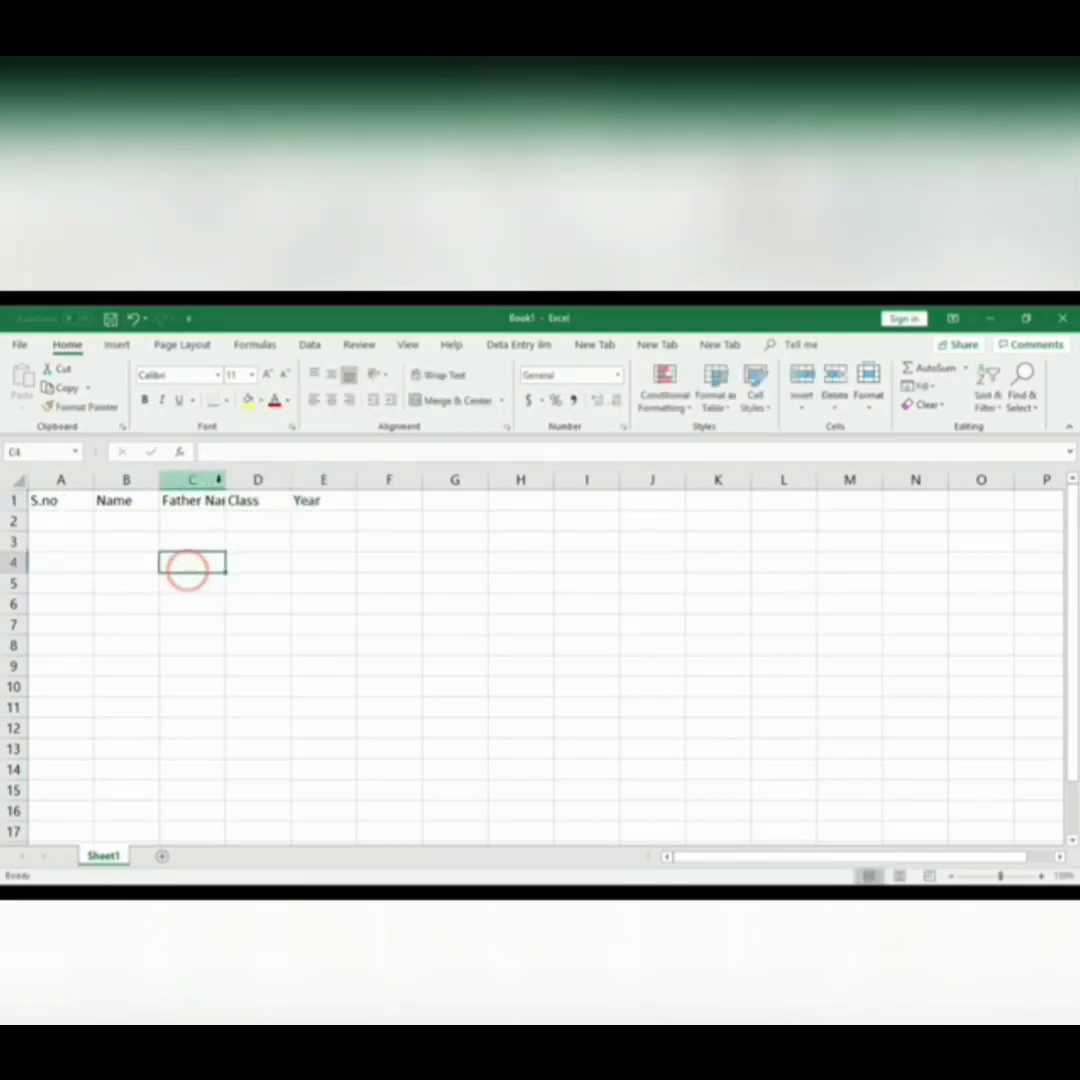
double_click(225, 480)
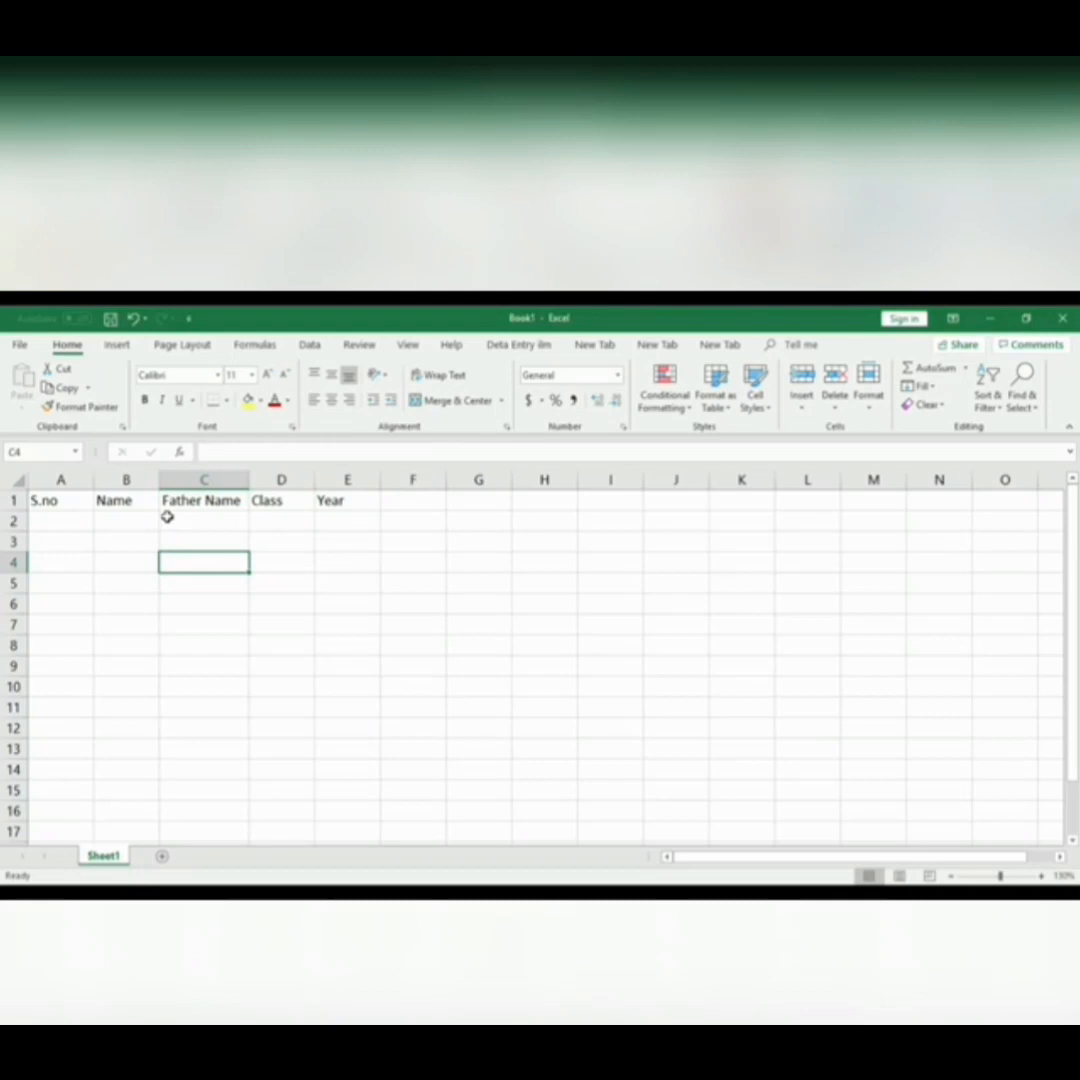
double_click(93, 480)
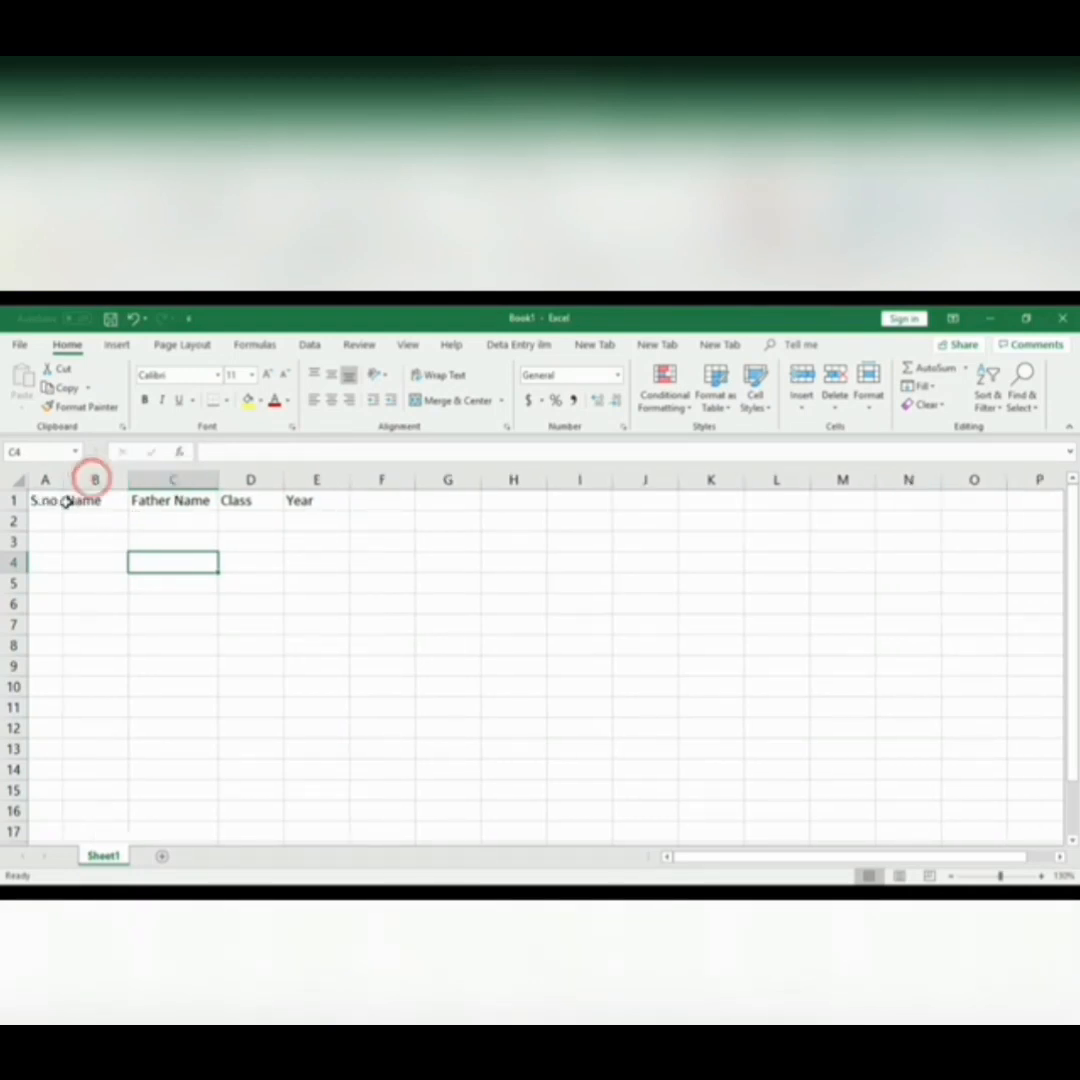
left_click(43, 497)
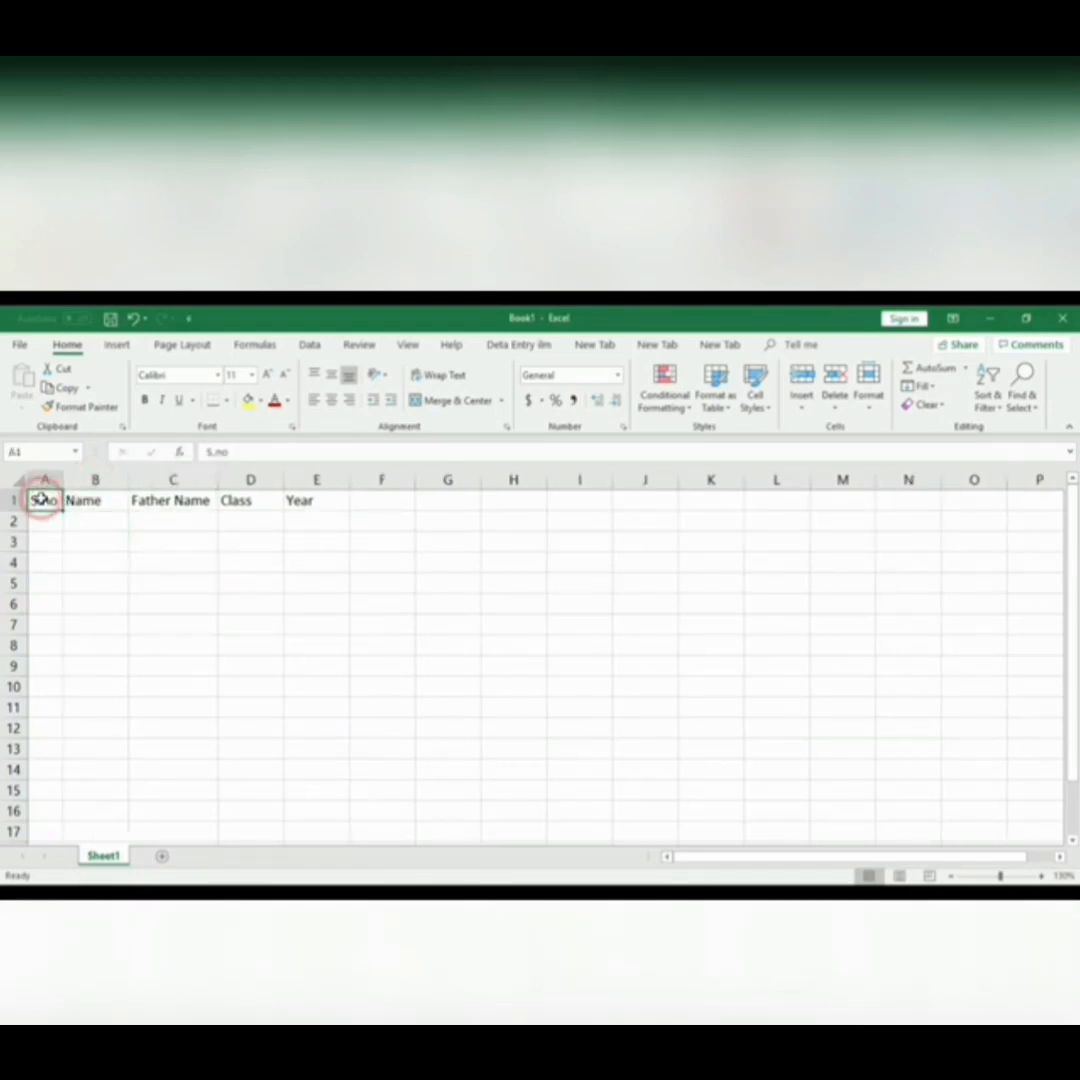
left_click(140, 622)
Insert four blank columns before the S.no column so the headings start in column E.
left_click_drag(40, 496, 315, 500)
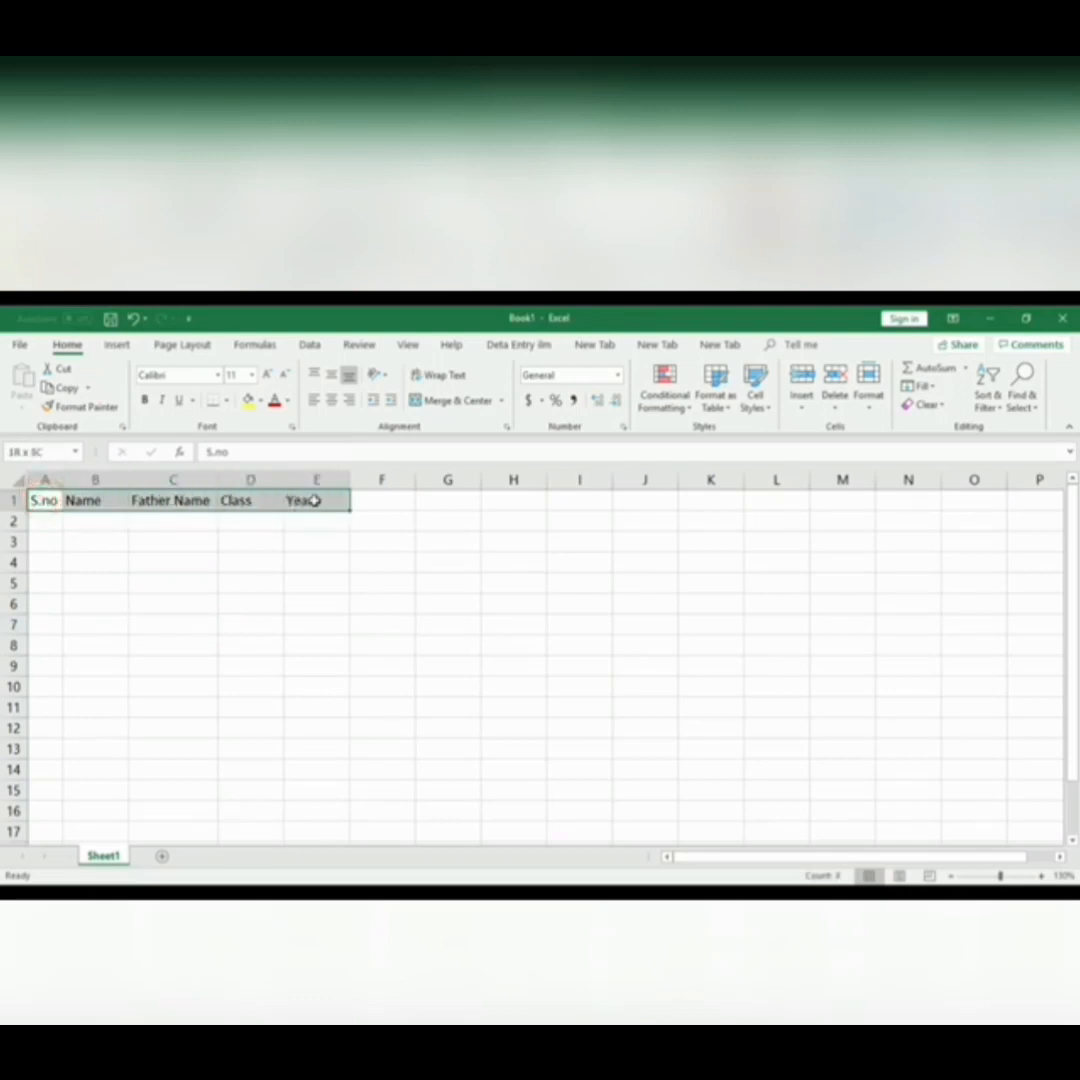
left_click(57, 472)
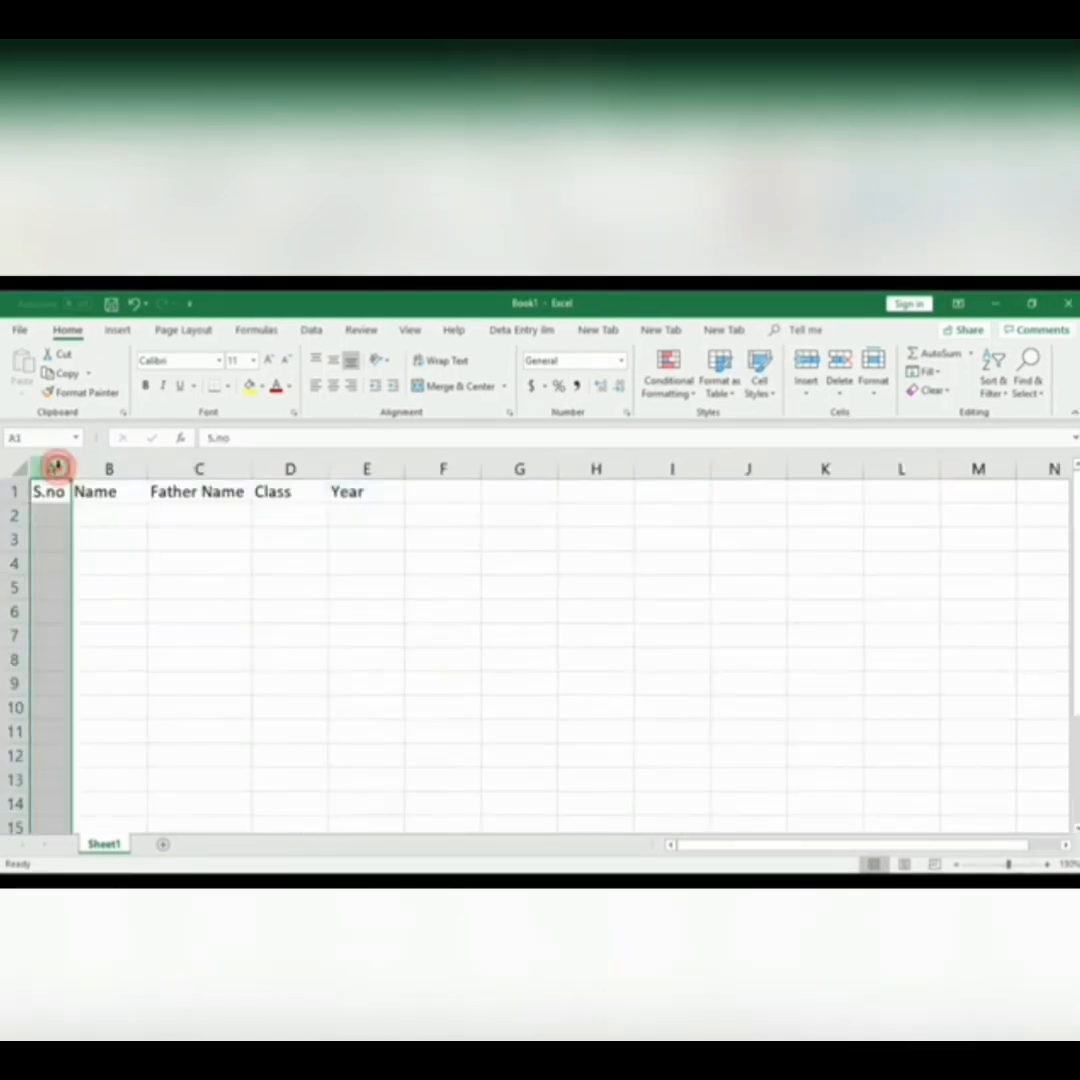
right_click(57, 472)
left_click(106, 578)
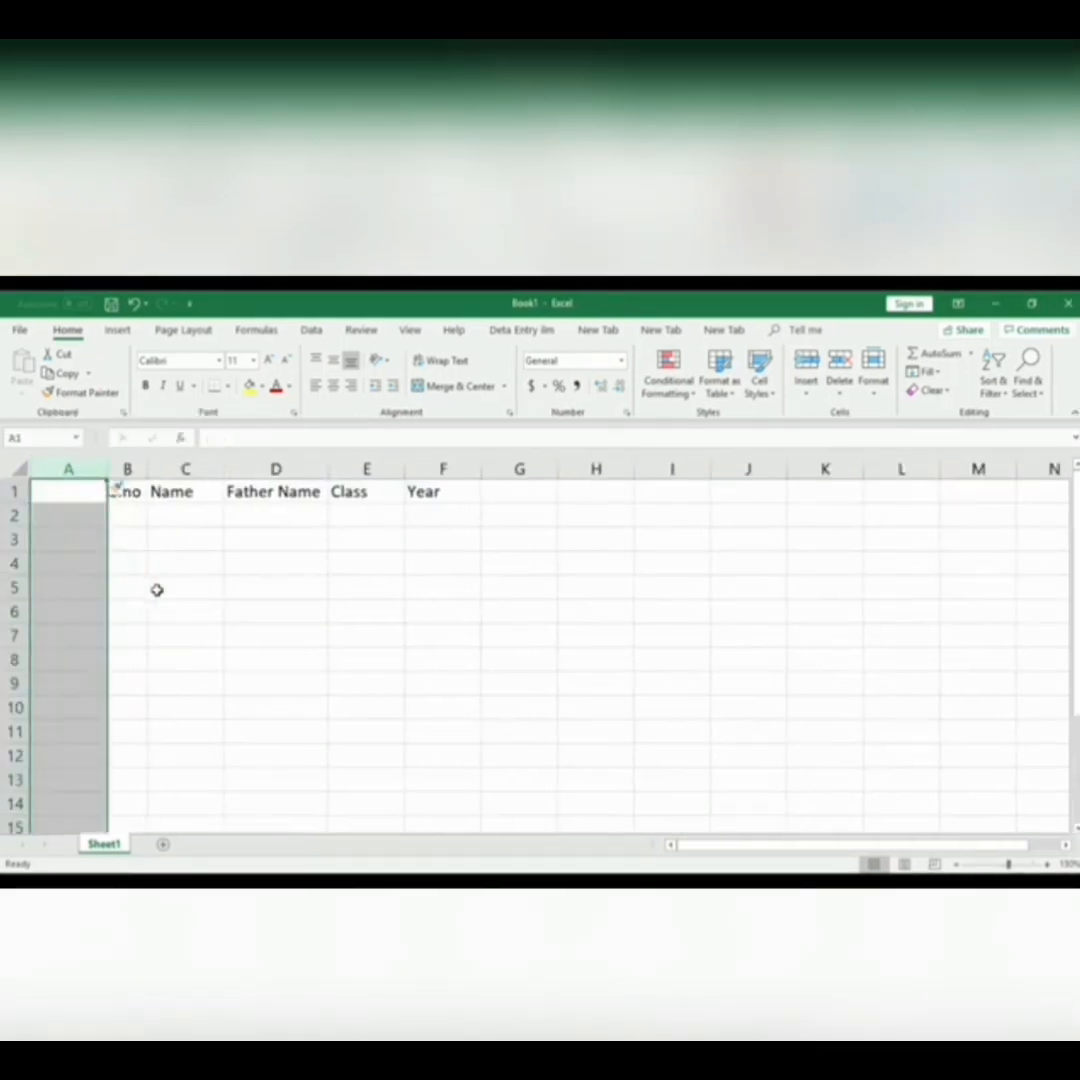
left_click(157, 588)
right_click(86, 470)
left_click(125, 578)
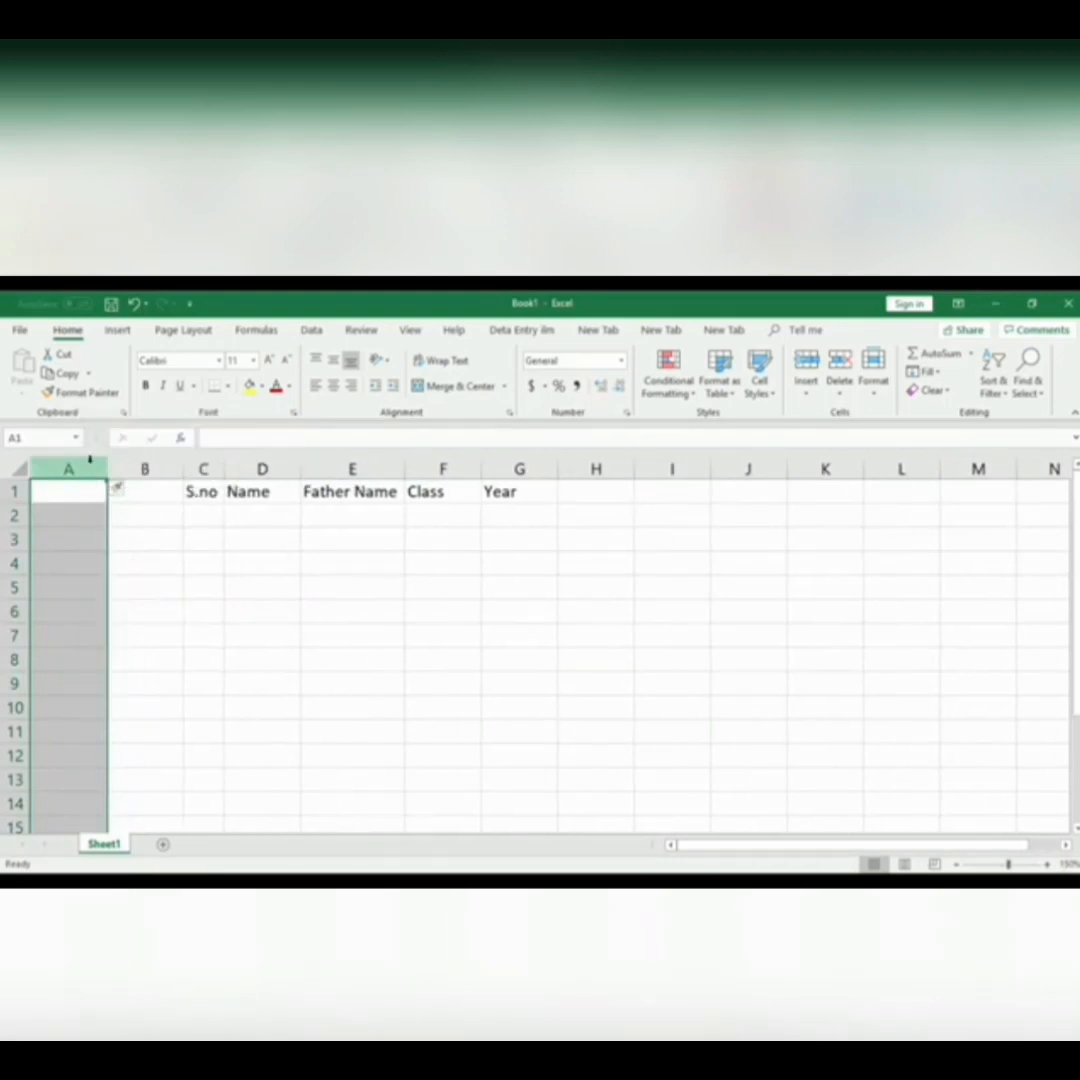
right_click(90, 462)
left_click(142, 576)
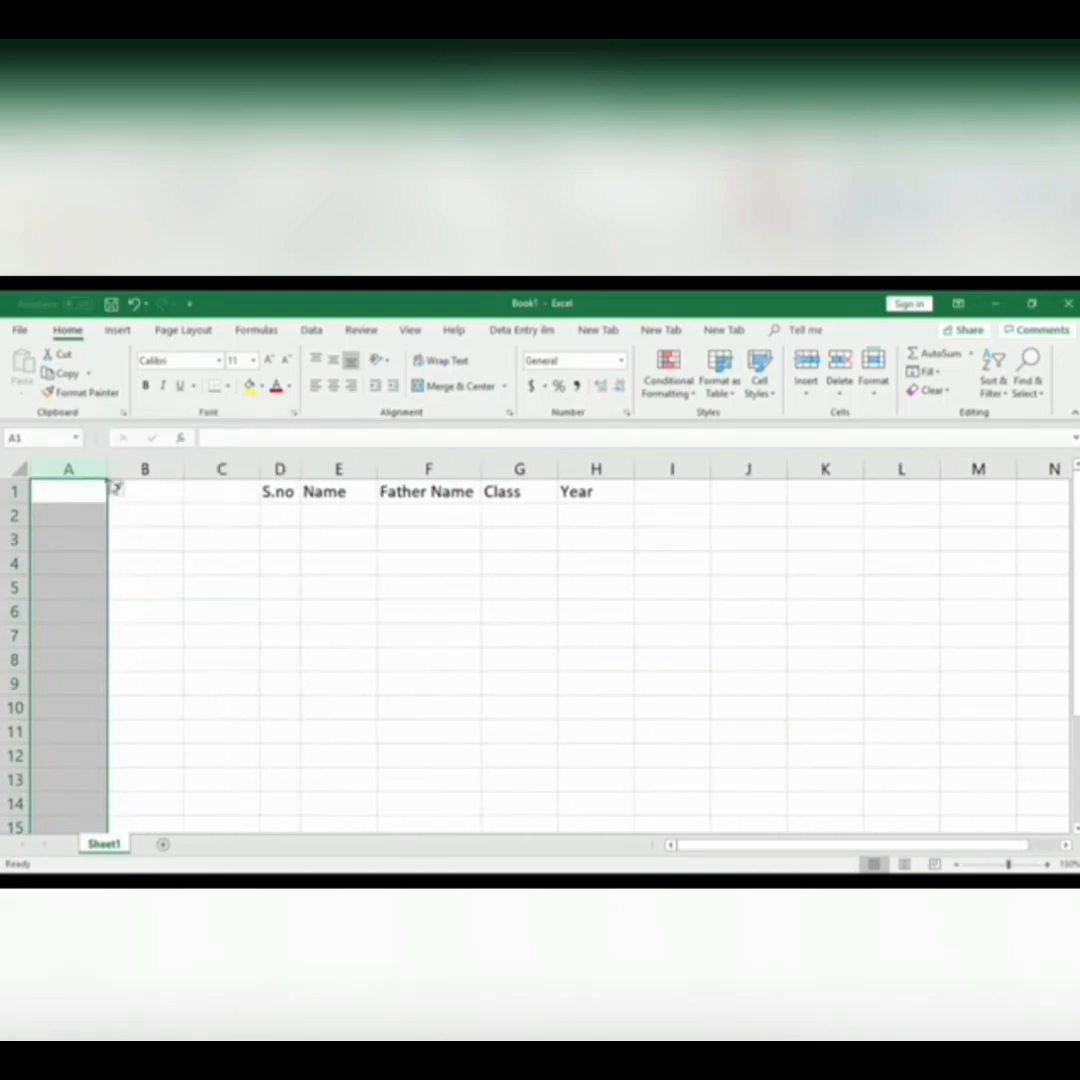
right_click(88, 467)
left_click(120, 574)
left_click(445, 638)
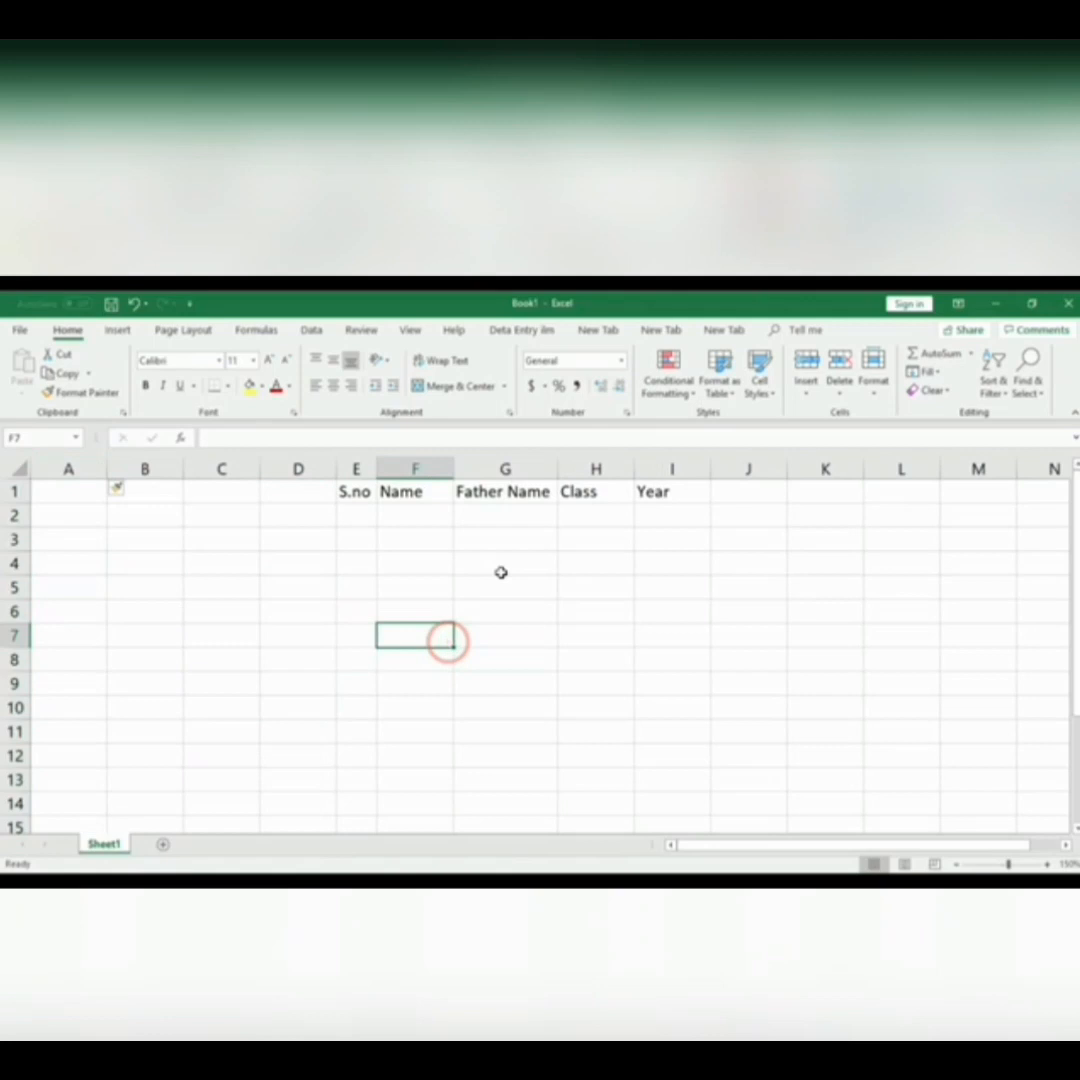
left_click_drag(362, 492, 579, 492)
left_click(566, 558)
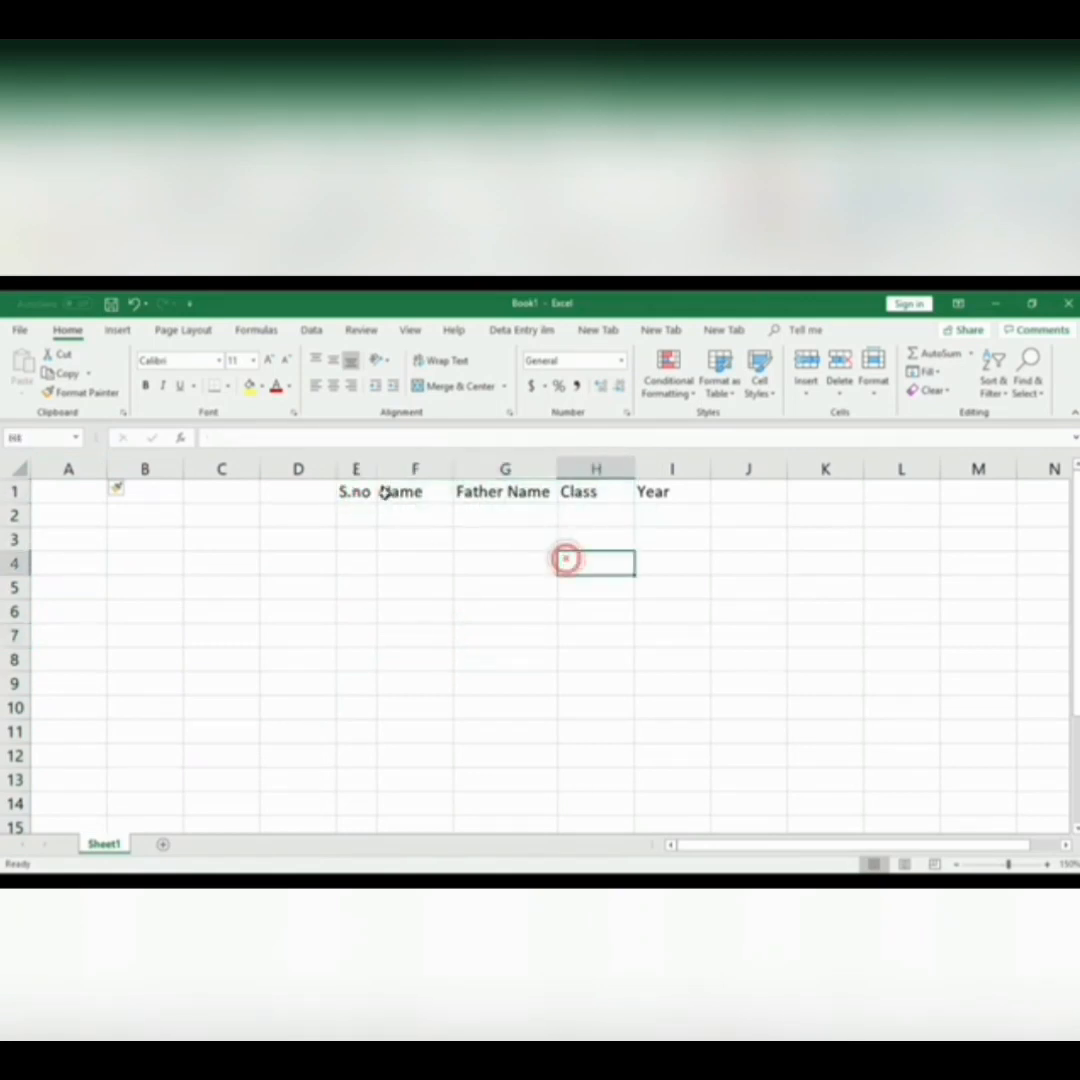
left_click(362, 490)
left_click(431, 490)
left_click(536, 492)
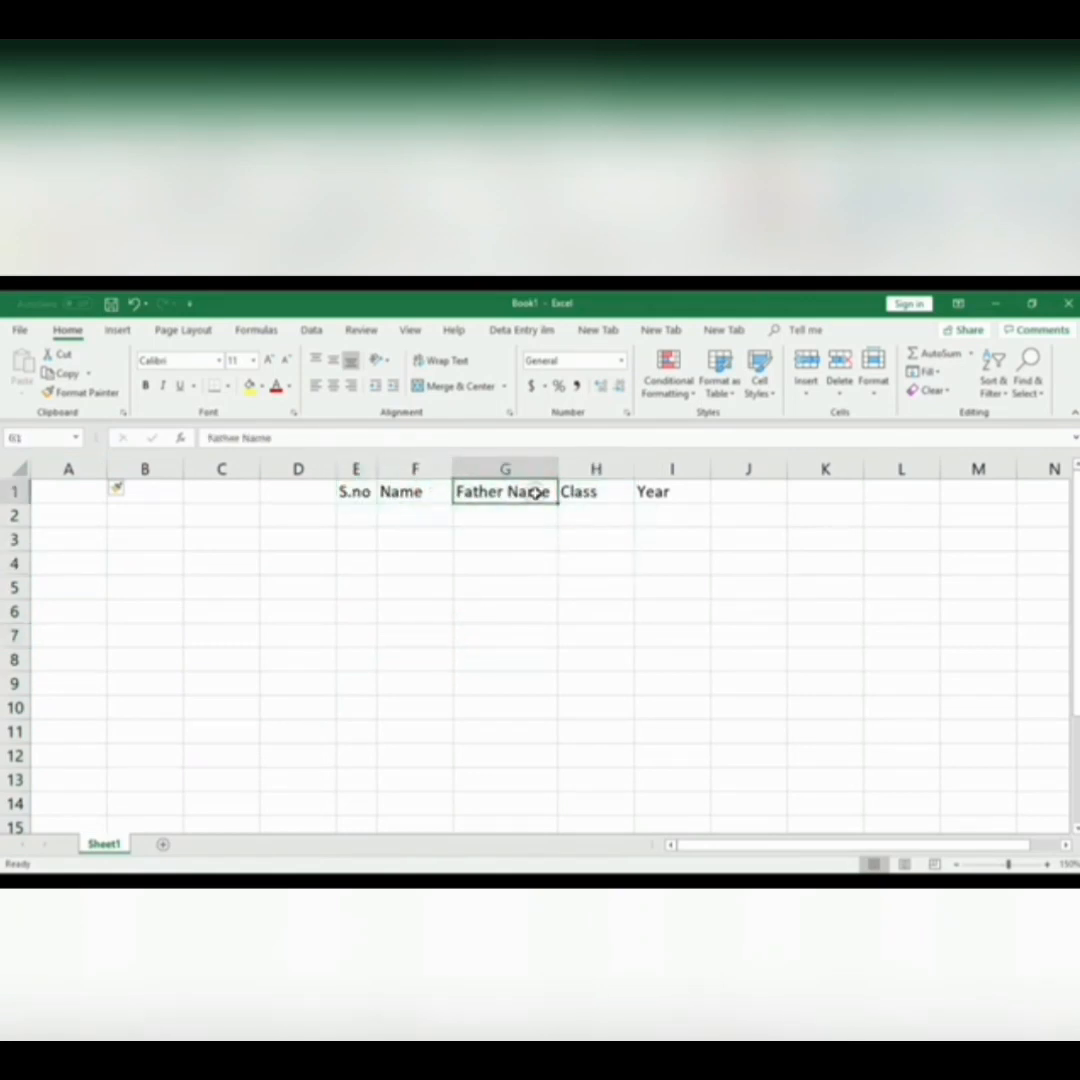
left_click(593, 492)
left_click(667, 496)
left_click(468, 538)
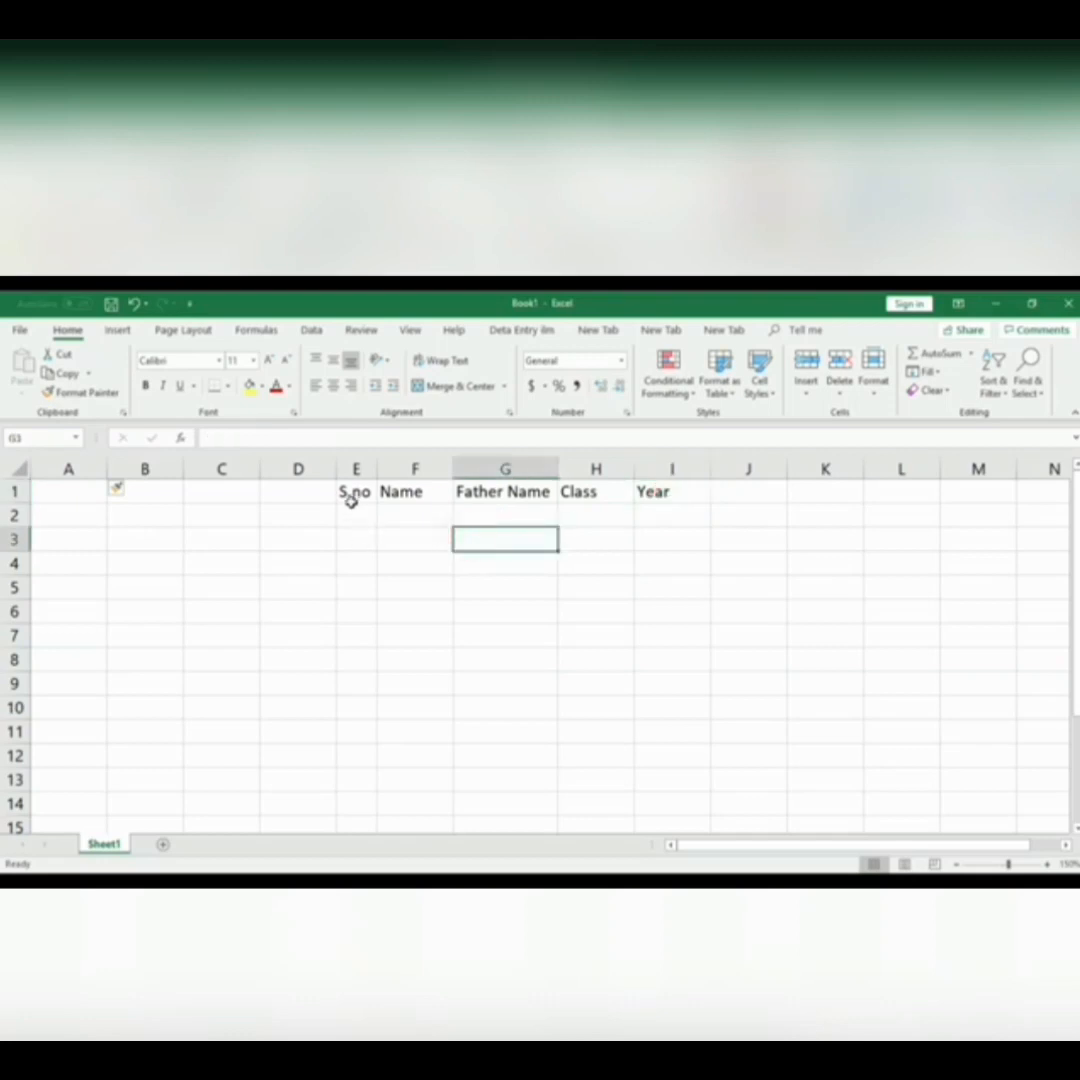
Format the range E1:I14 as a table in the light style with a black header row, leaving the table headers option off.
left_click_drag(352, 488, 572, 687)
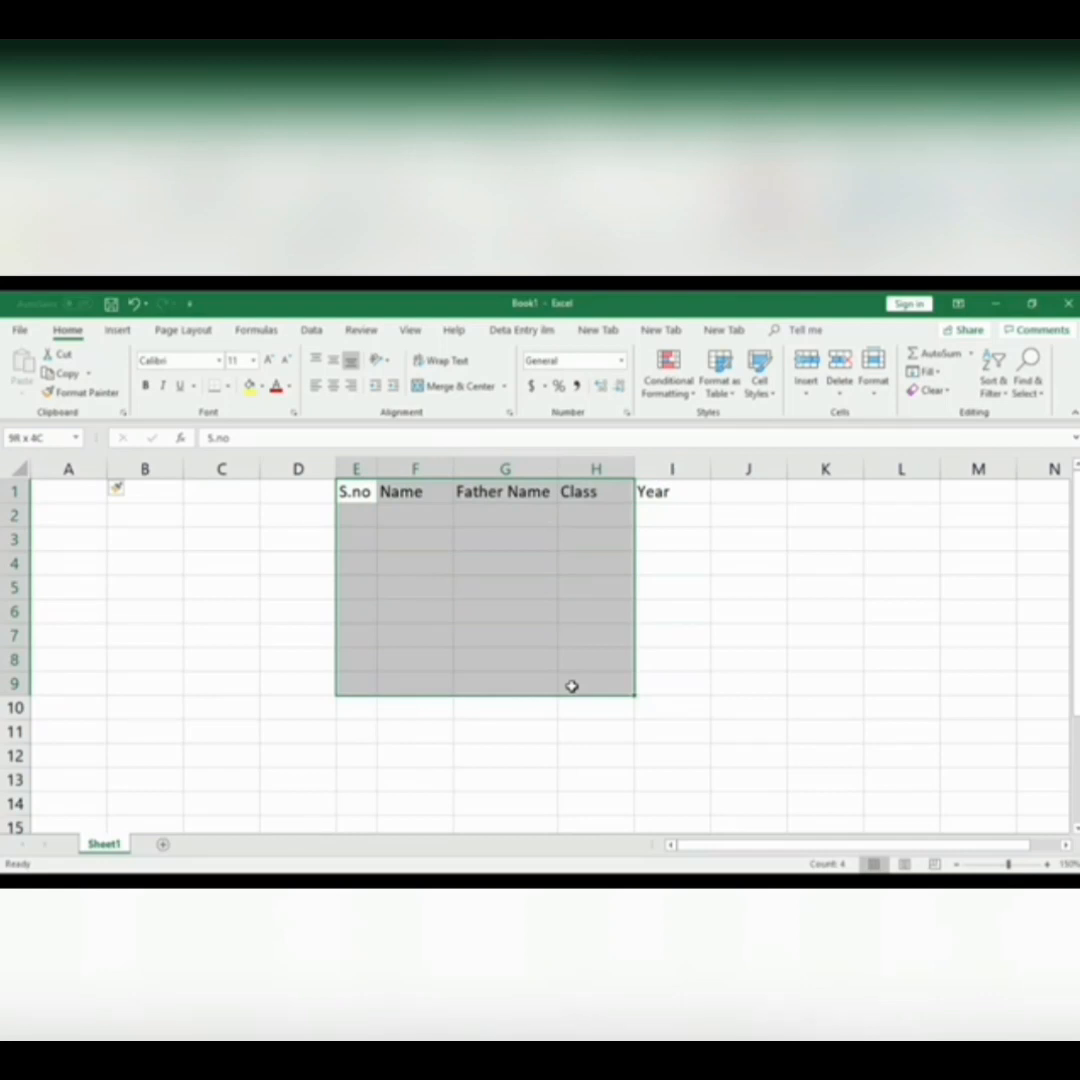
left_click(574, 745)
left_click(360, 494)
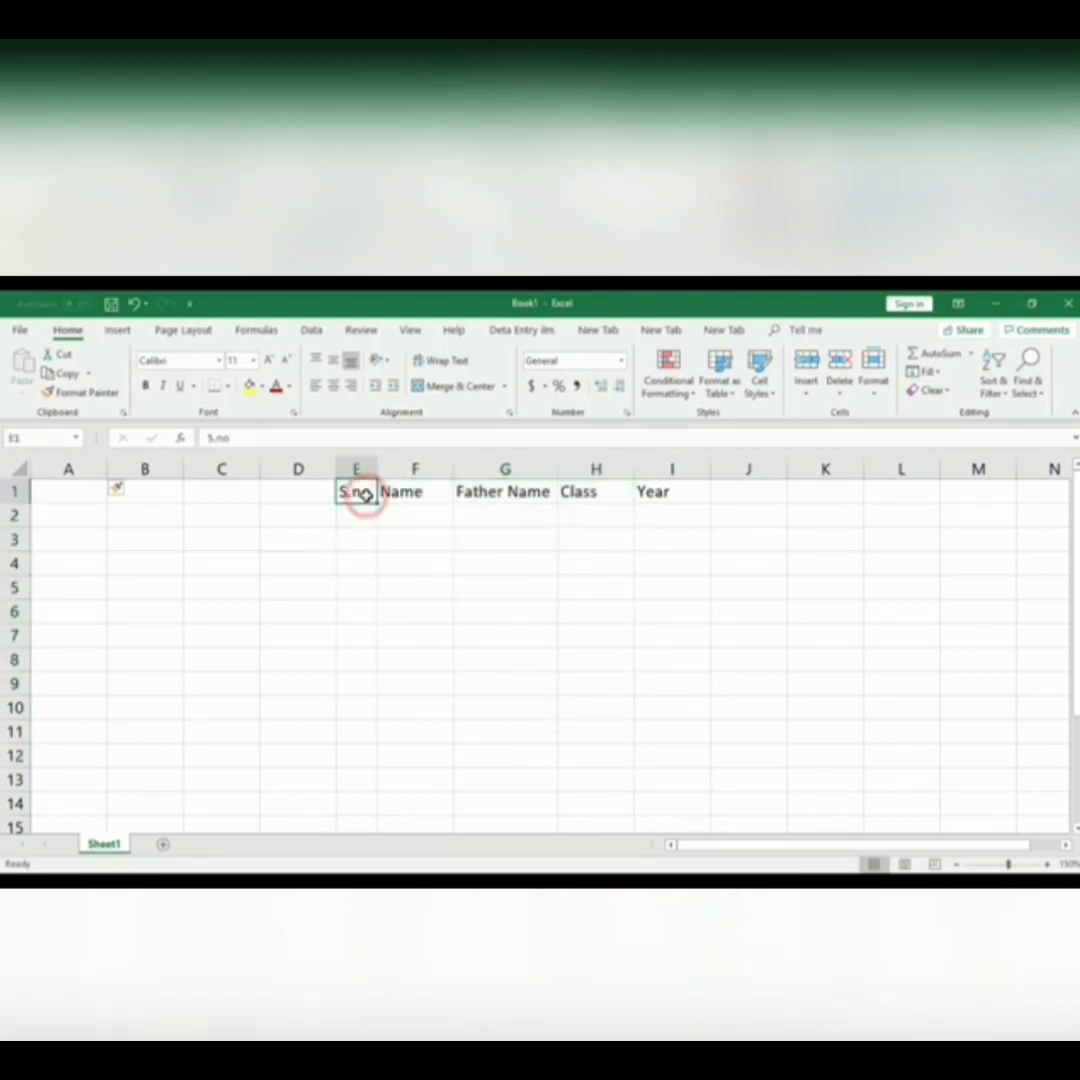
left_click_drag(358, 493, 683, 801)
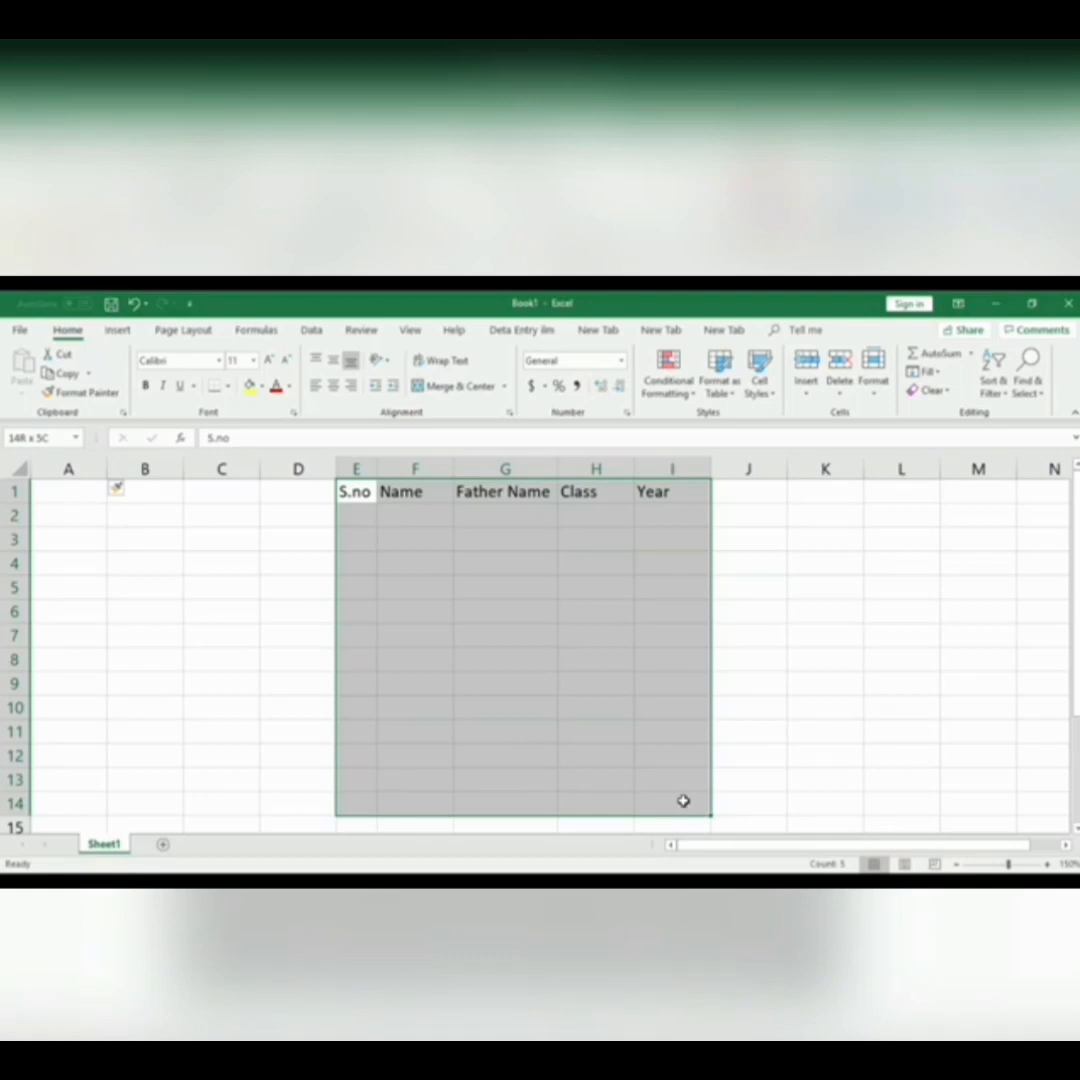
left_click_drag(683, 801, 683, 801)
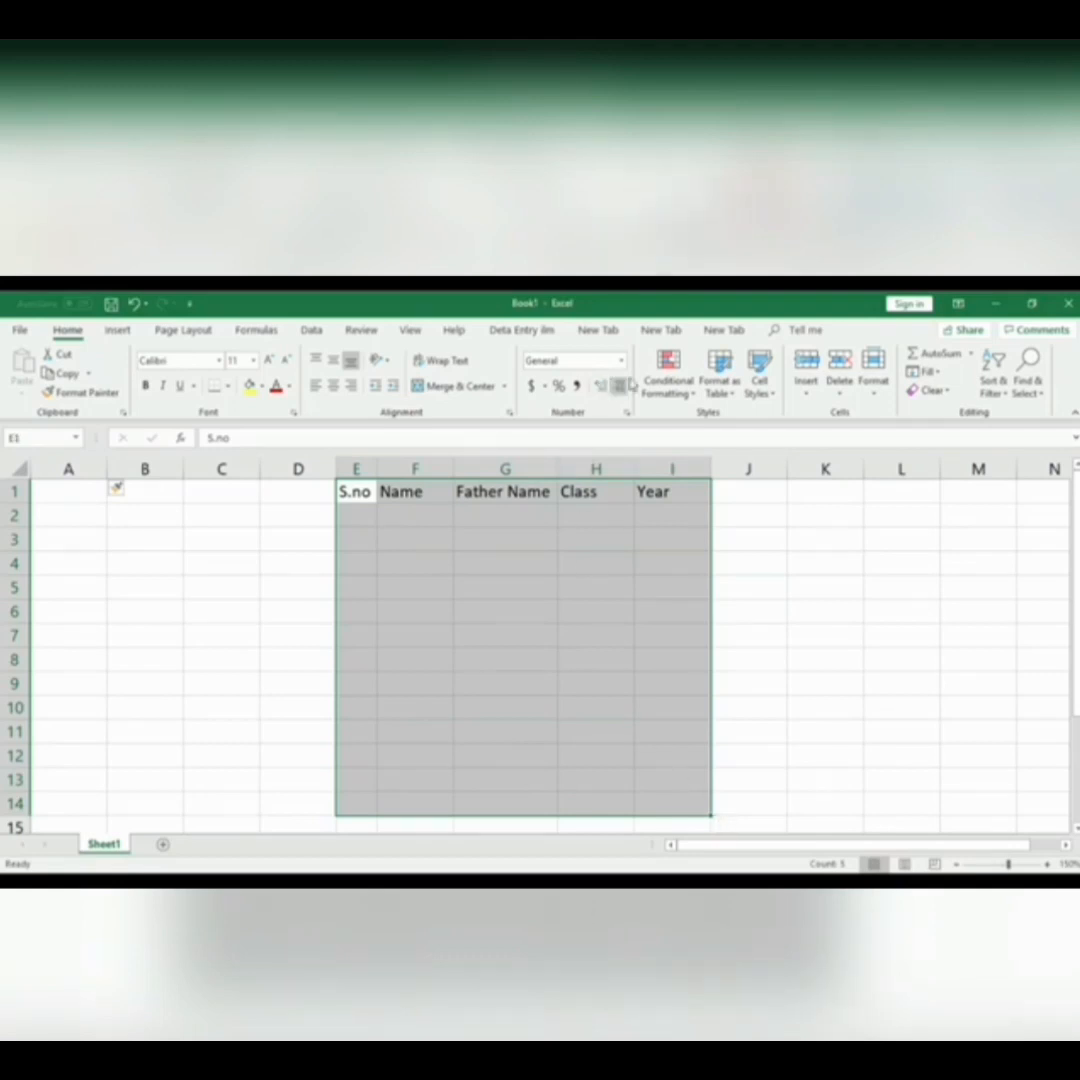
left_click(733, 386)
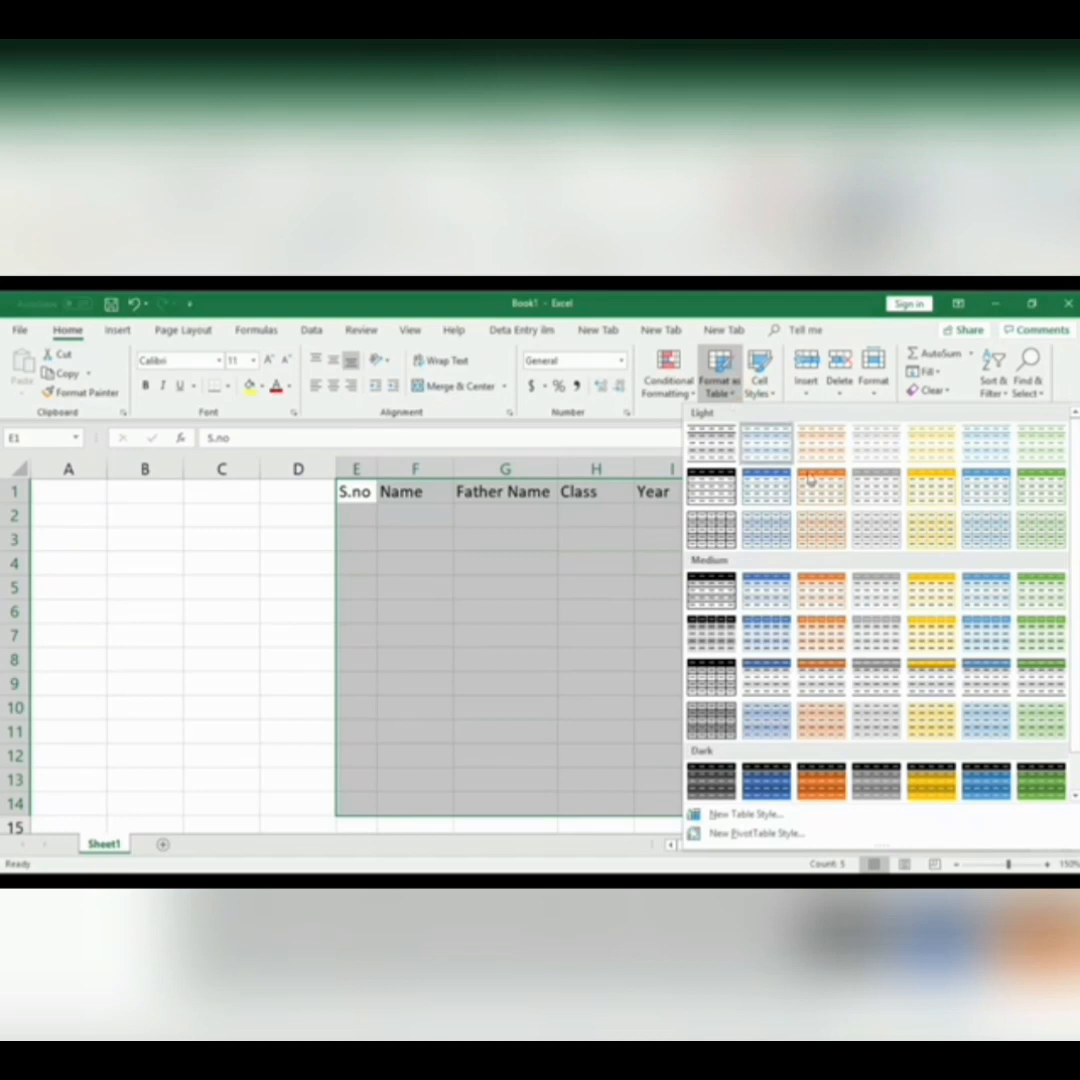
mouse_move(1077, 565)
left_mouse_down()
mouse_move(1077, 651)
mouse_move(1077, 560)
left_mouse_up()
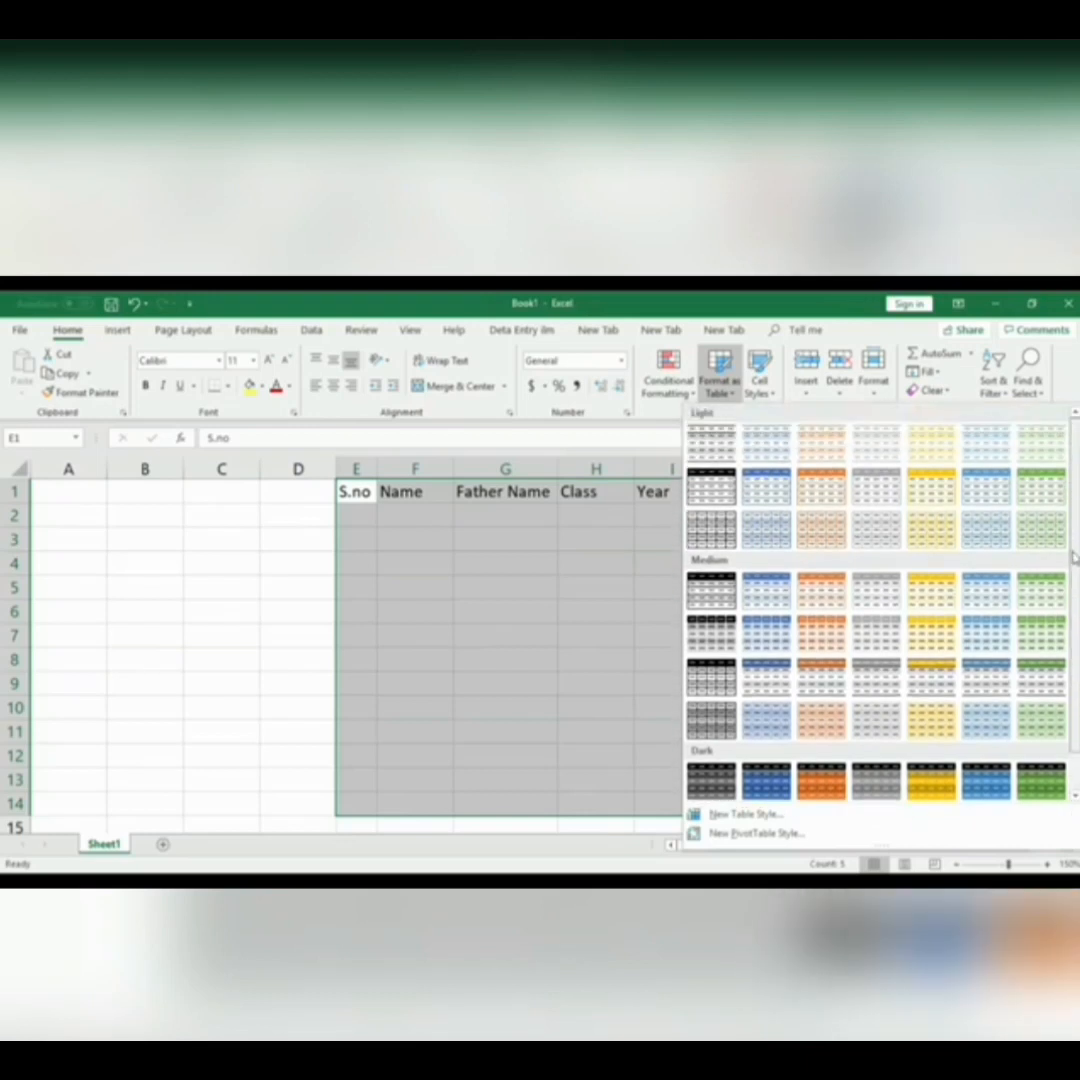
left_click(722, 494)
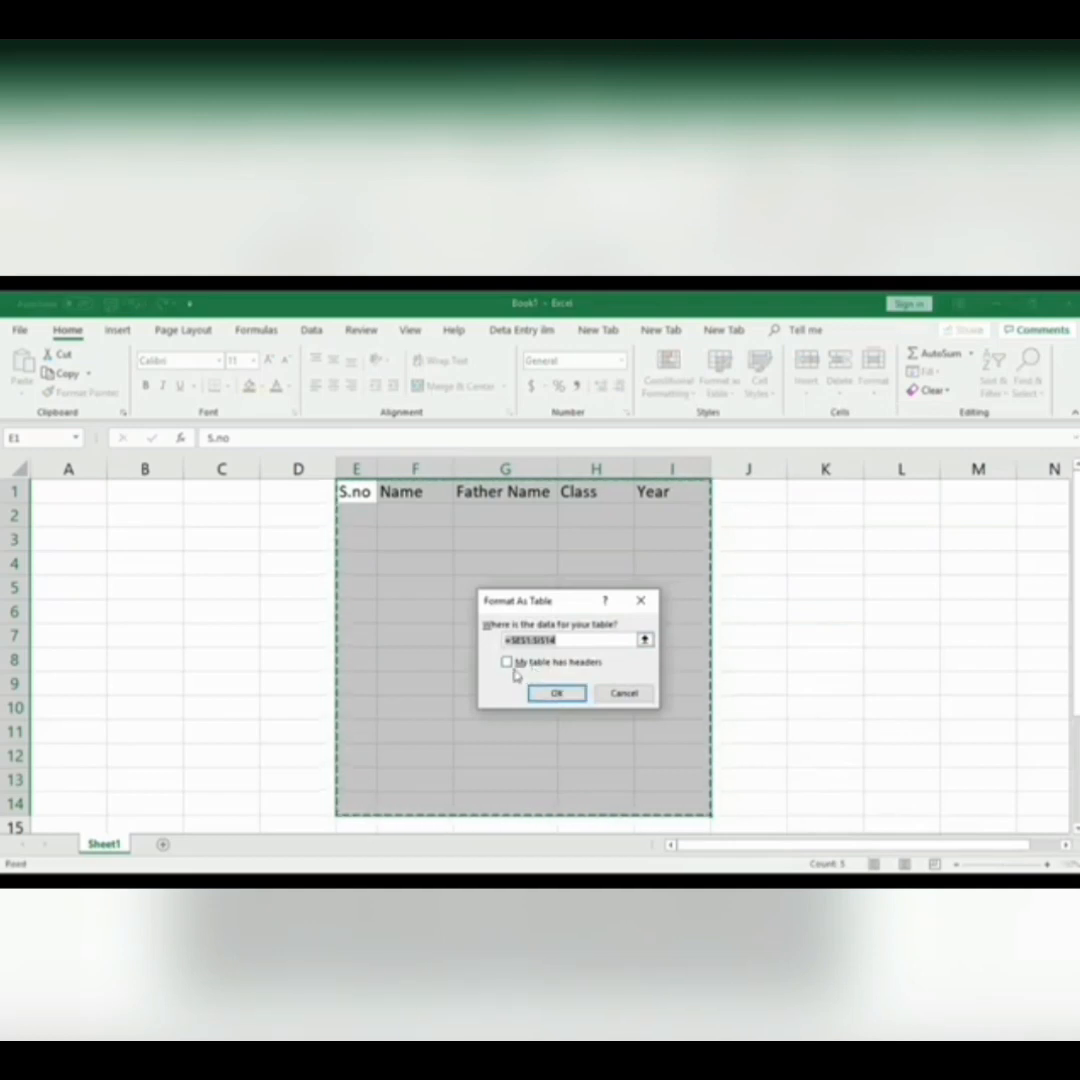
left_click(568, 698)
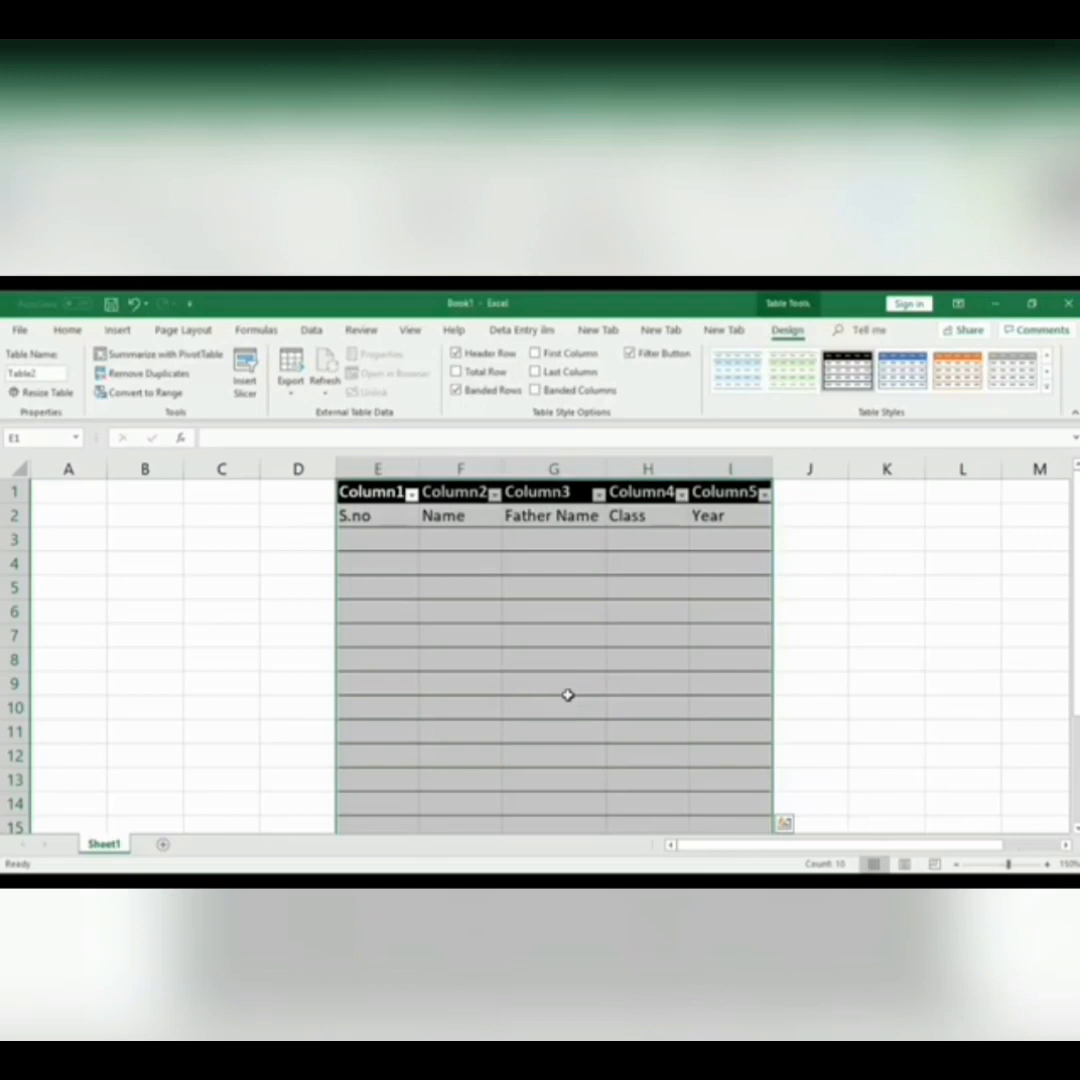
Examine the formatted table from its header row down to its last row.
scroll(568, 695, "down", 2)
scroll(568, 695, "up", 2)
left_click(398, 526)
left_click(415, 586)
scroll(733, 634, "down", 1)
scroll(733, 634, "up", 1)
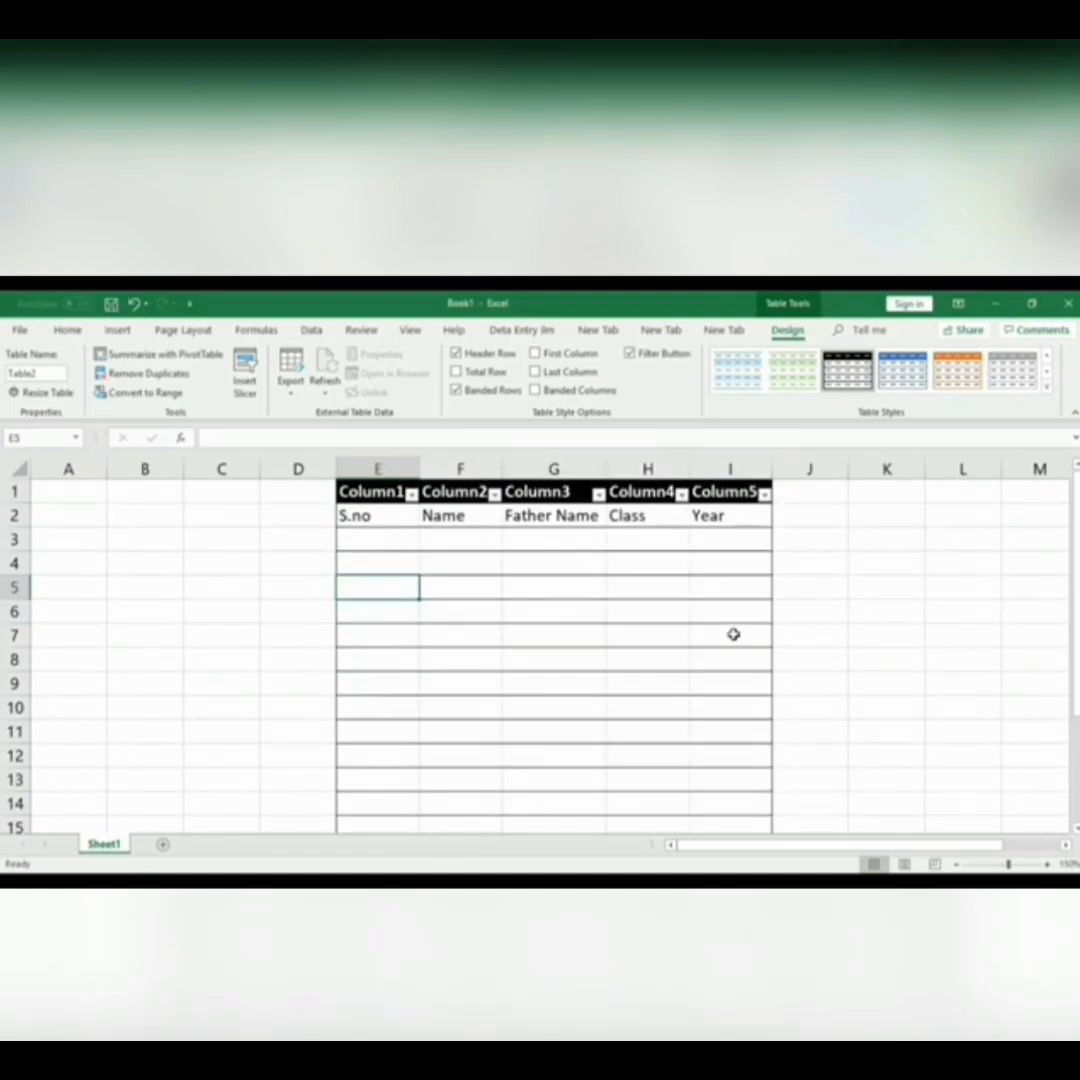
scroll(733, 634, "down", 1)
left_click(958, 865)
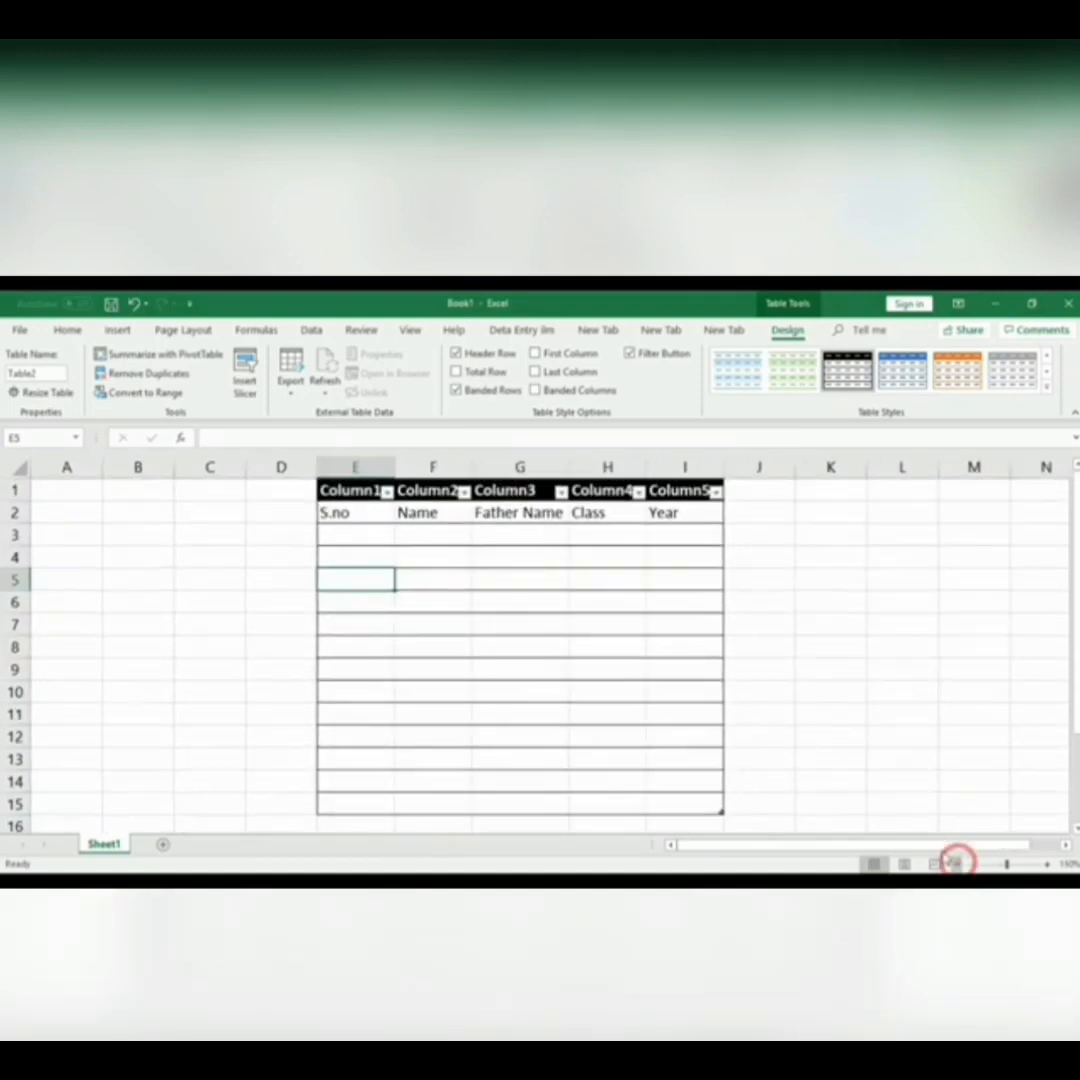
Enter serial number 1, the student's name and the father's name in cells E3 to G3.
left_click(347, 530)
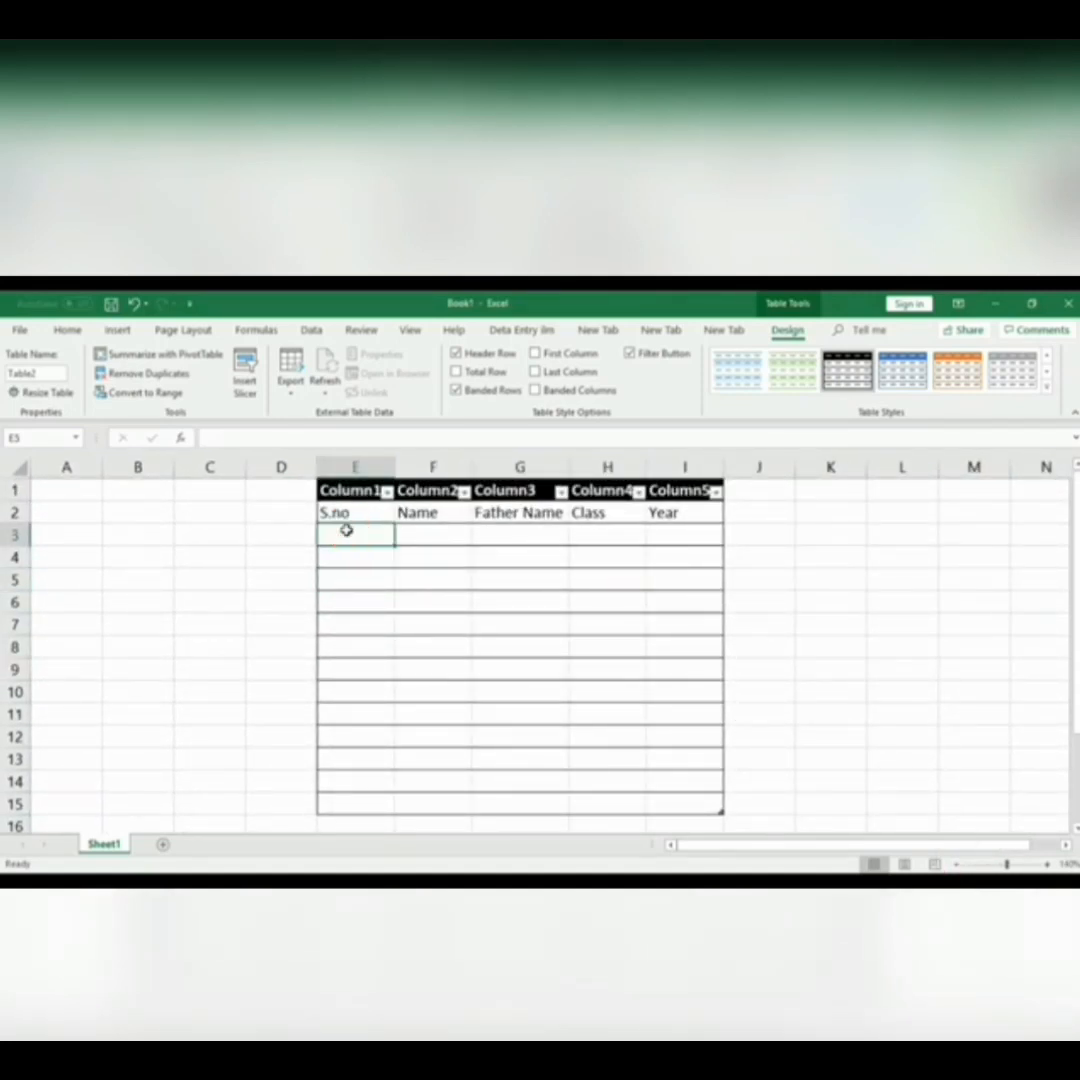
left_click(355, 622)
double_click(346, 533)
type("1")
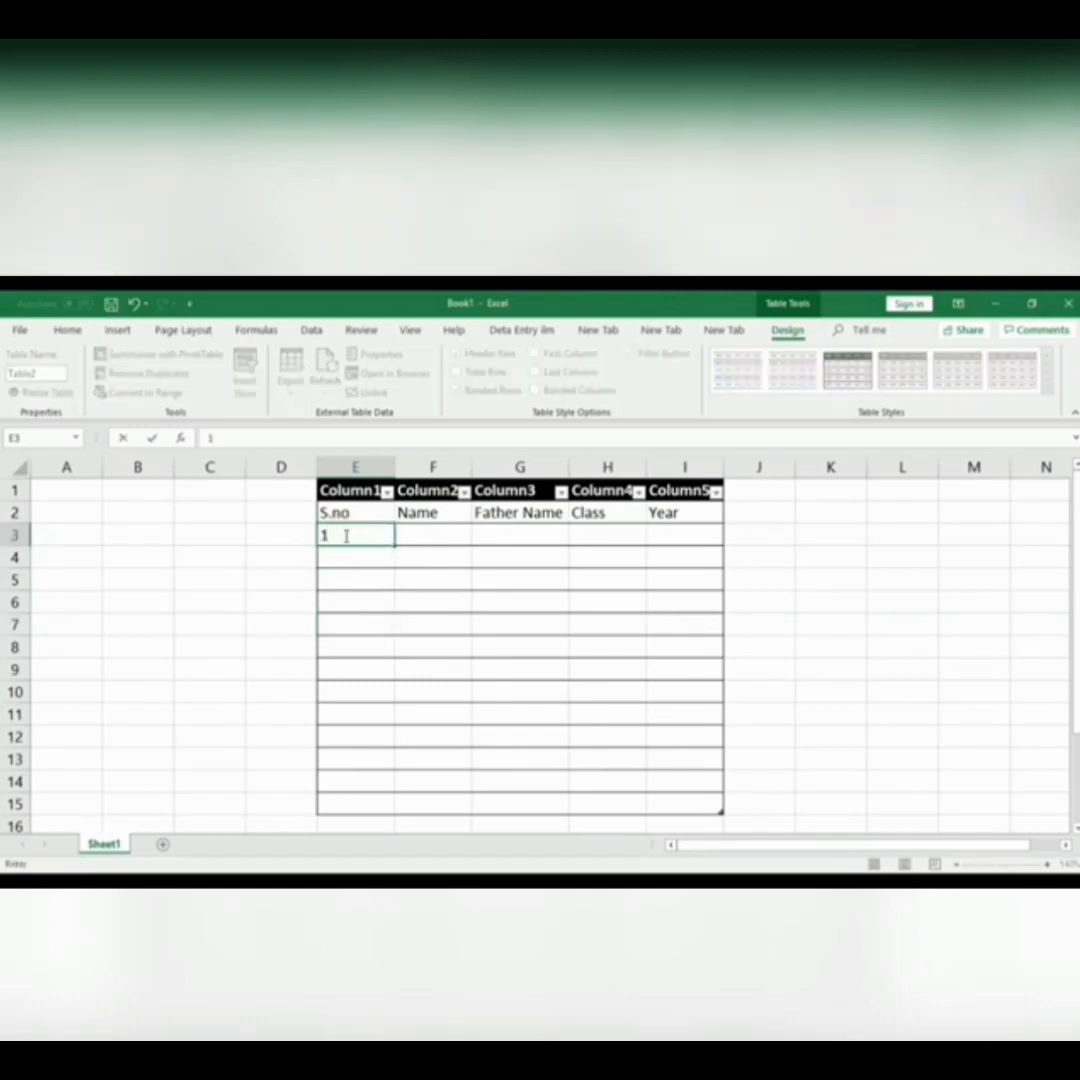
left_click(343, 553)
left_click(440, 539)
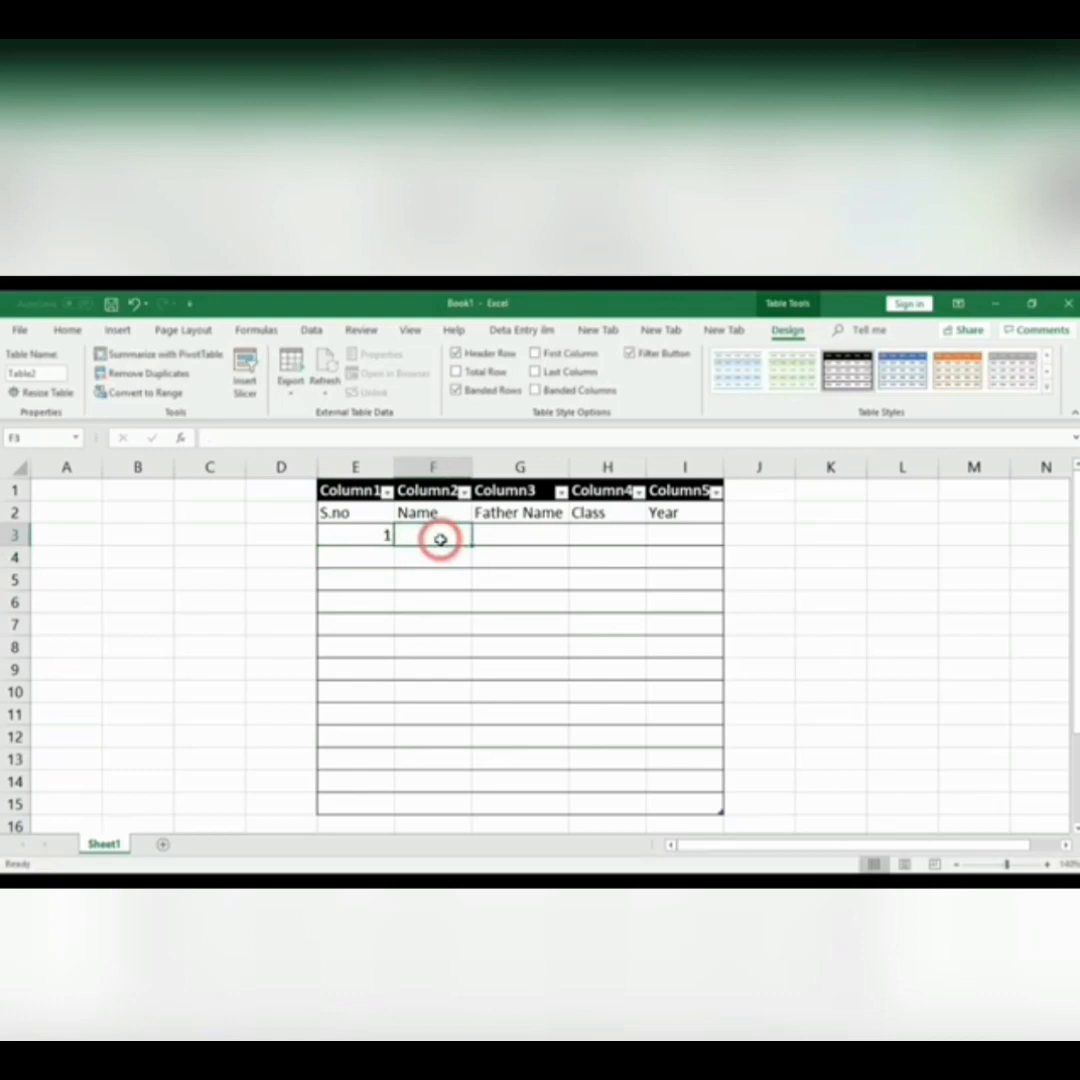
type("Arsalan")
left_click(523, 535)
type("Gondal")
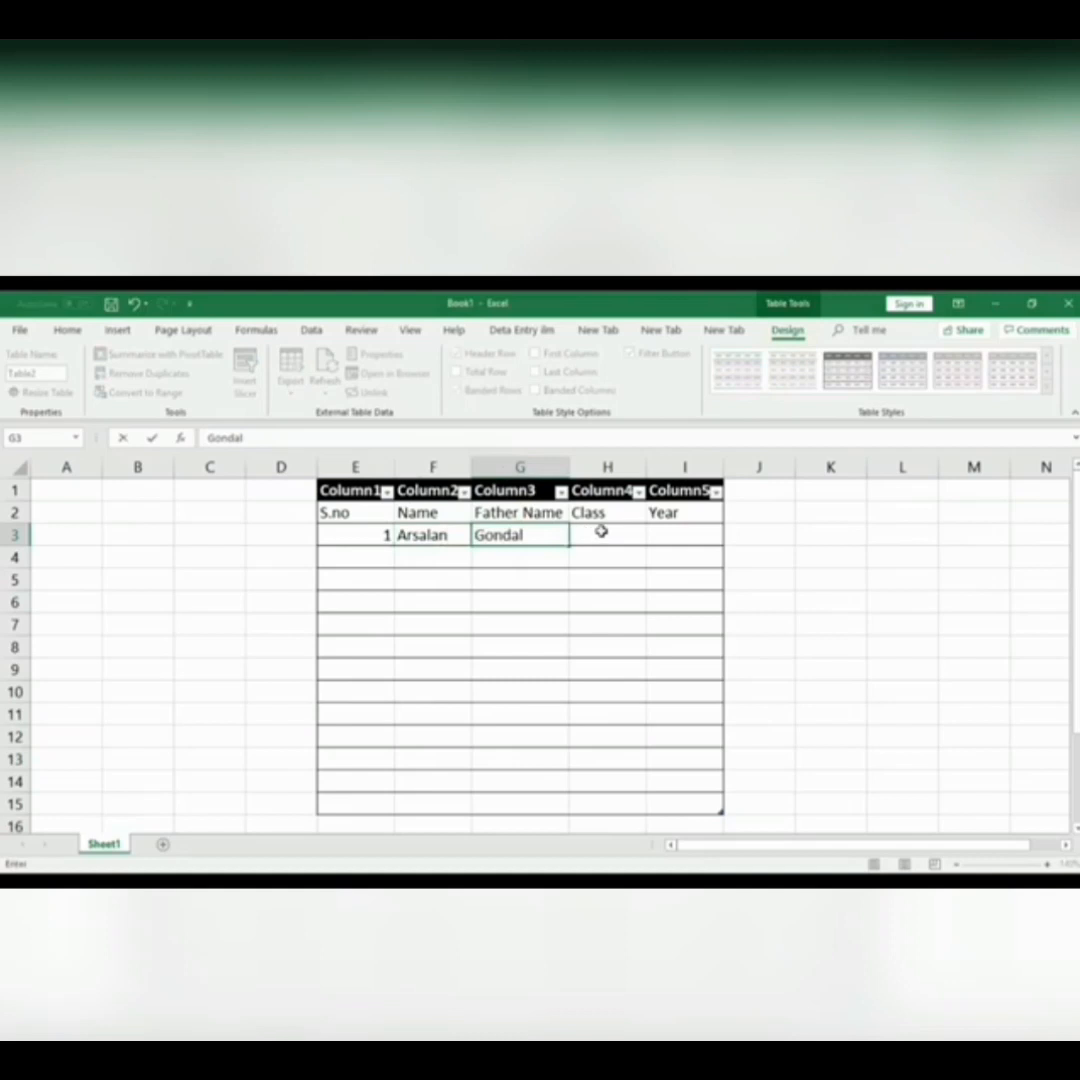
Complete the first student's record with class ICS in H3 and year 2019 in I3.
left_click(600, 531)
type("IC")
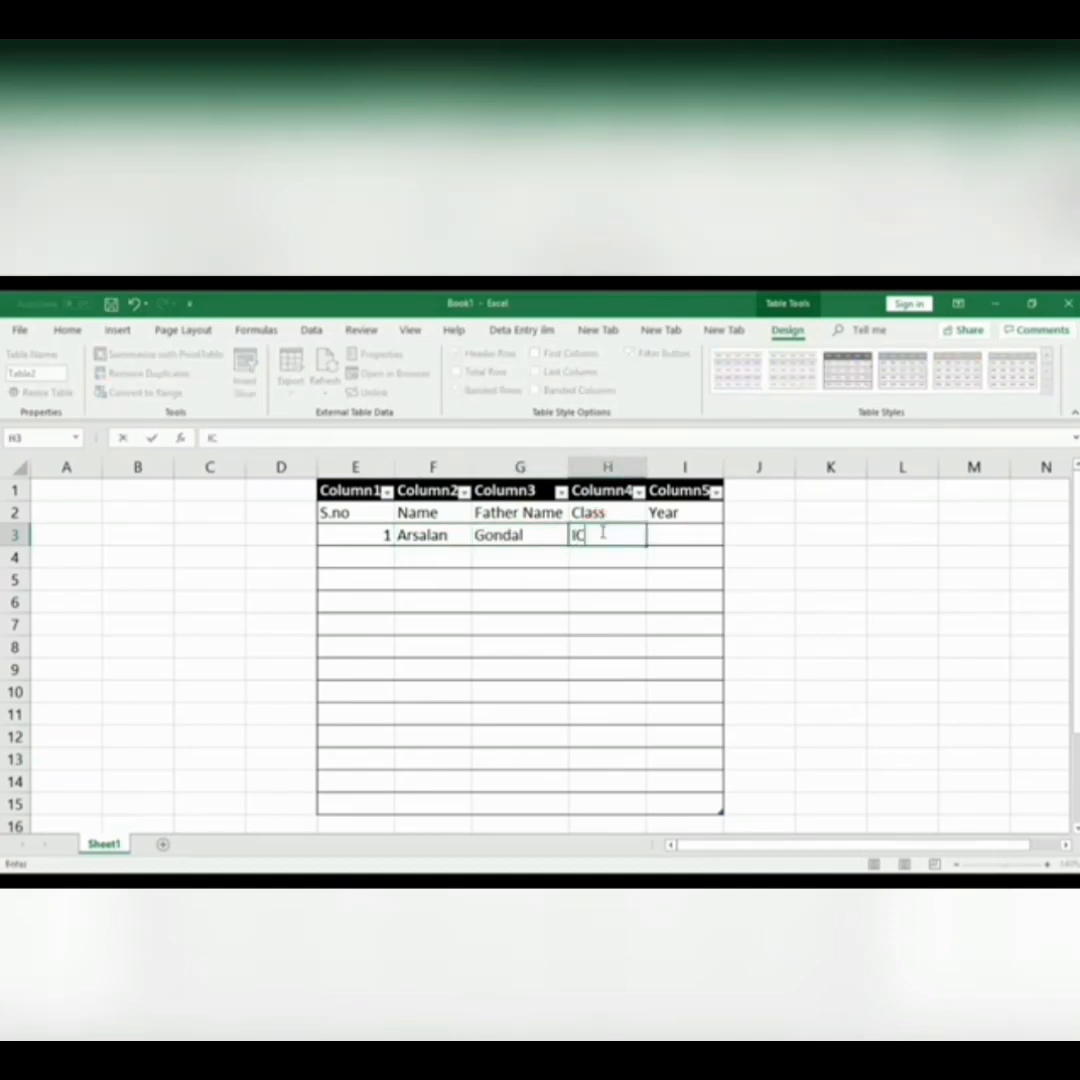
type("S")
left_click(689, 535)
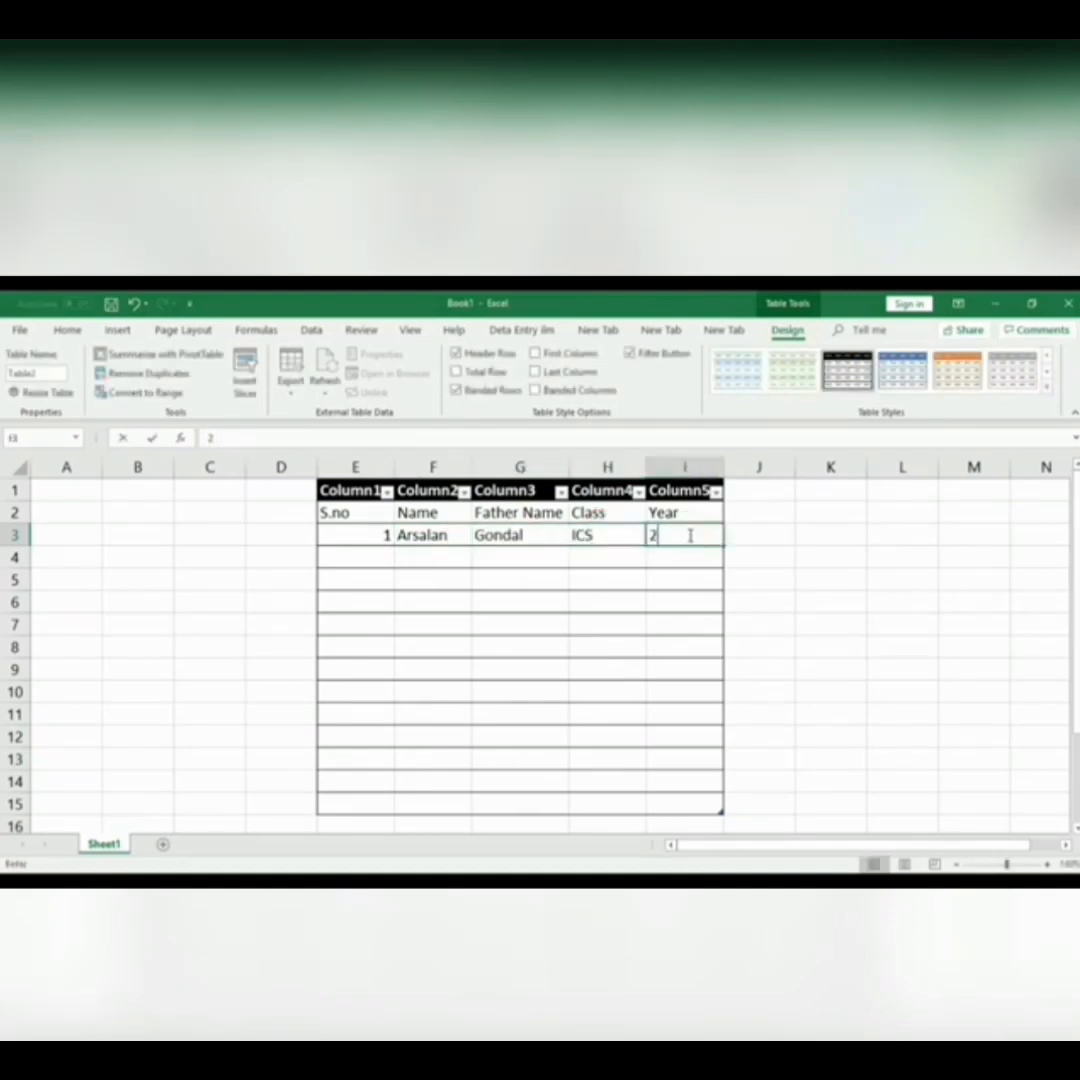
type("201")
left_click(540, 620)
Center the first student's record horizontally across cells E3 to I3.
left_click_drag(367, 535, 651, 533)
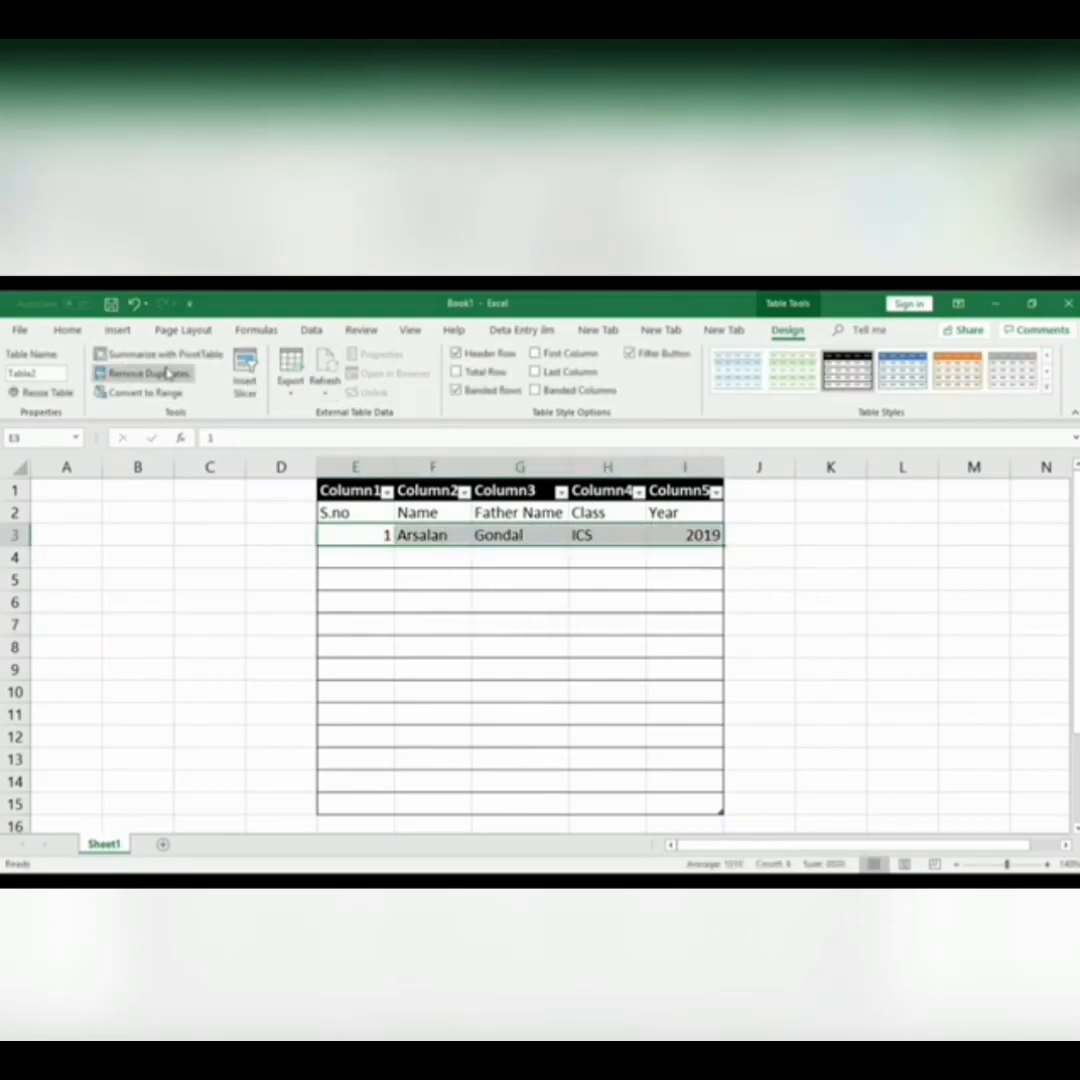
left_click(64, 330)
left_click(331, 387)
left_click(478, 600)
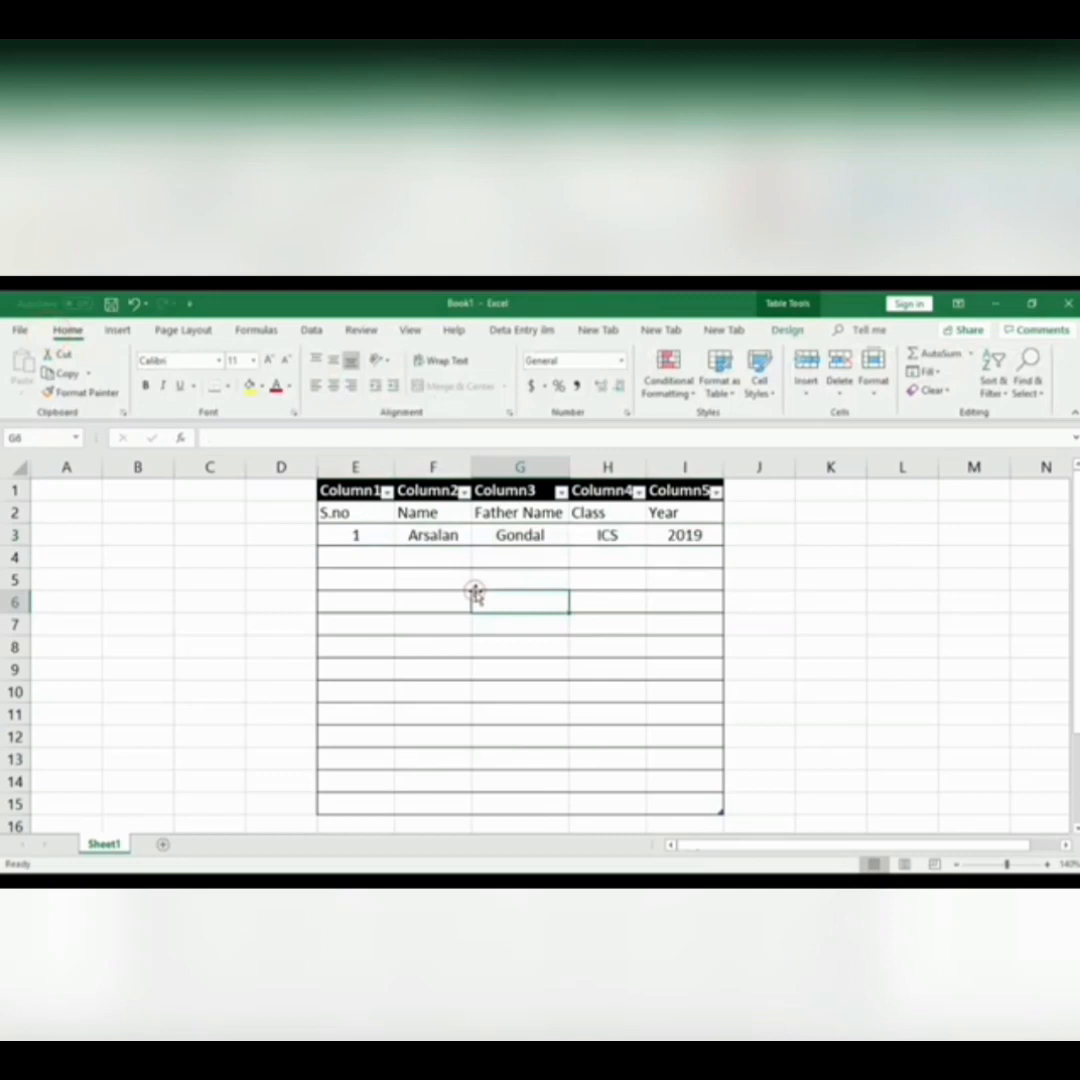
Enter serial number 2 in cell E4 of the S.no column.
left_click(368, 553)
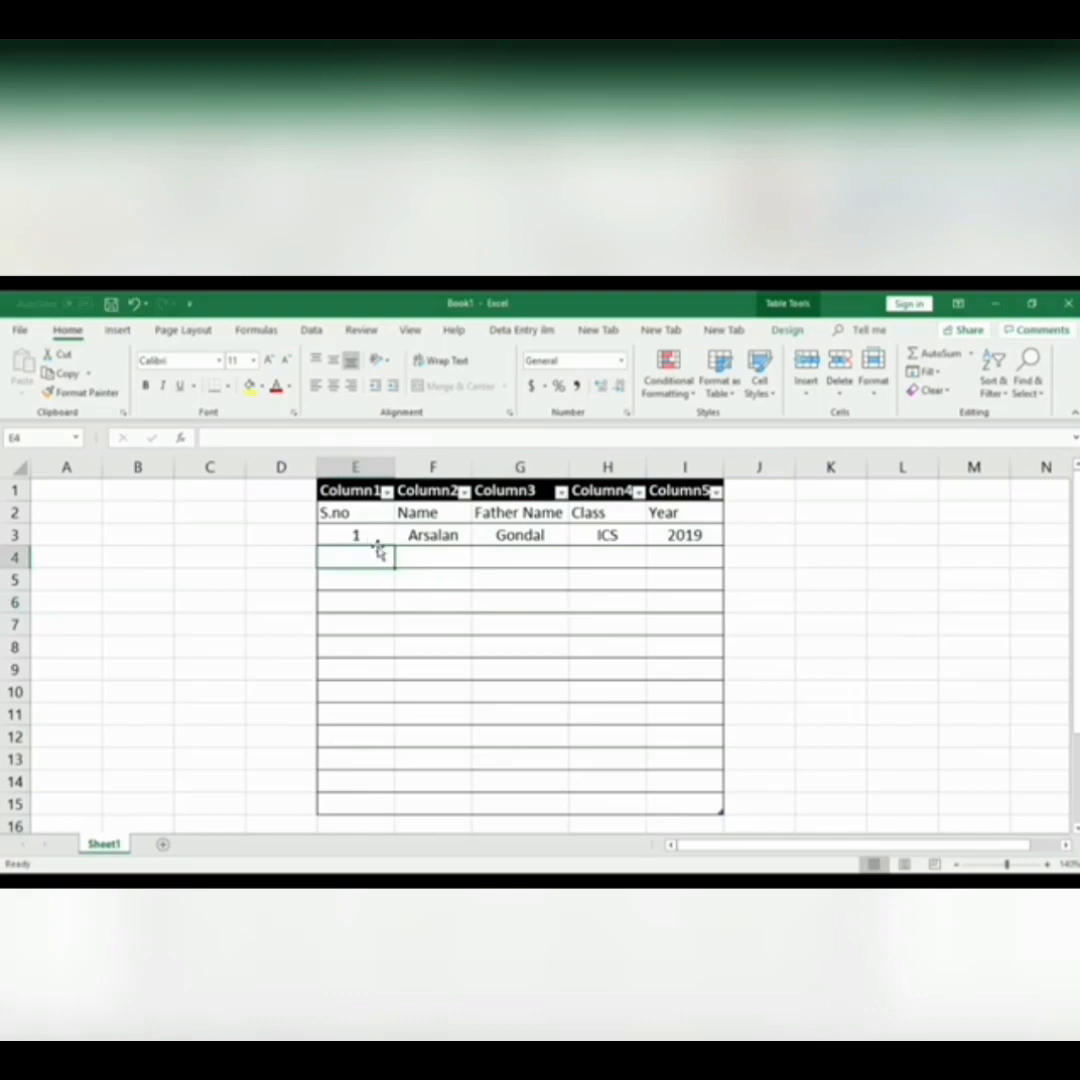
left_click(378, 535)
left_click(391, 804)
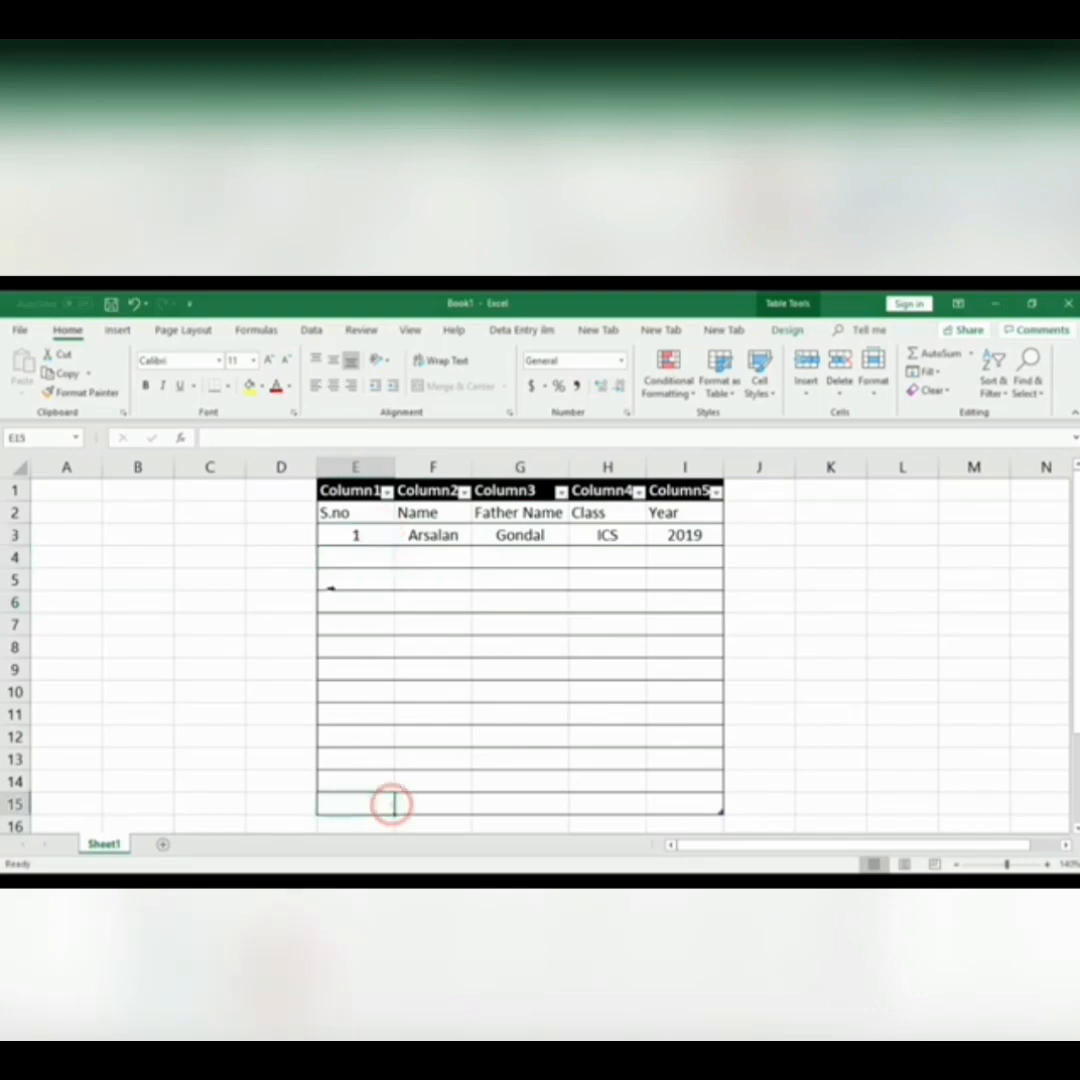
left_click(360, 557)
left_click(366, 535)
left_click(368, 557)
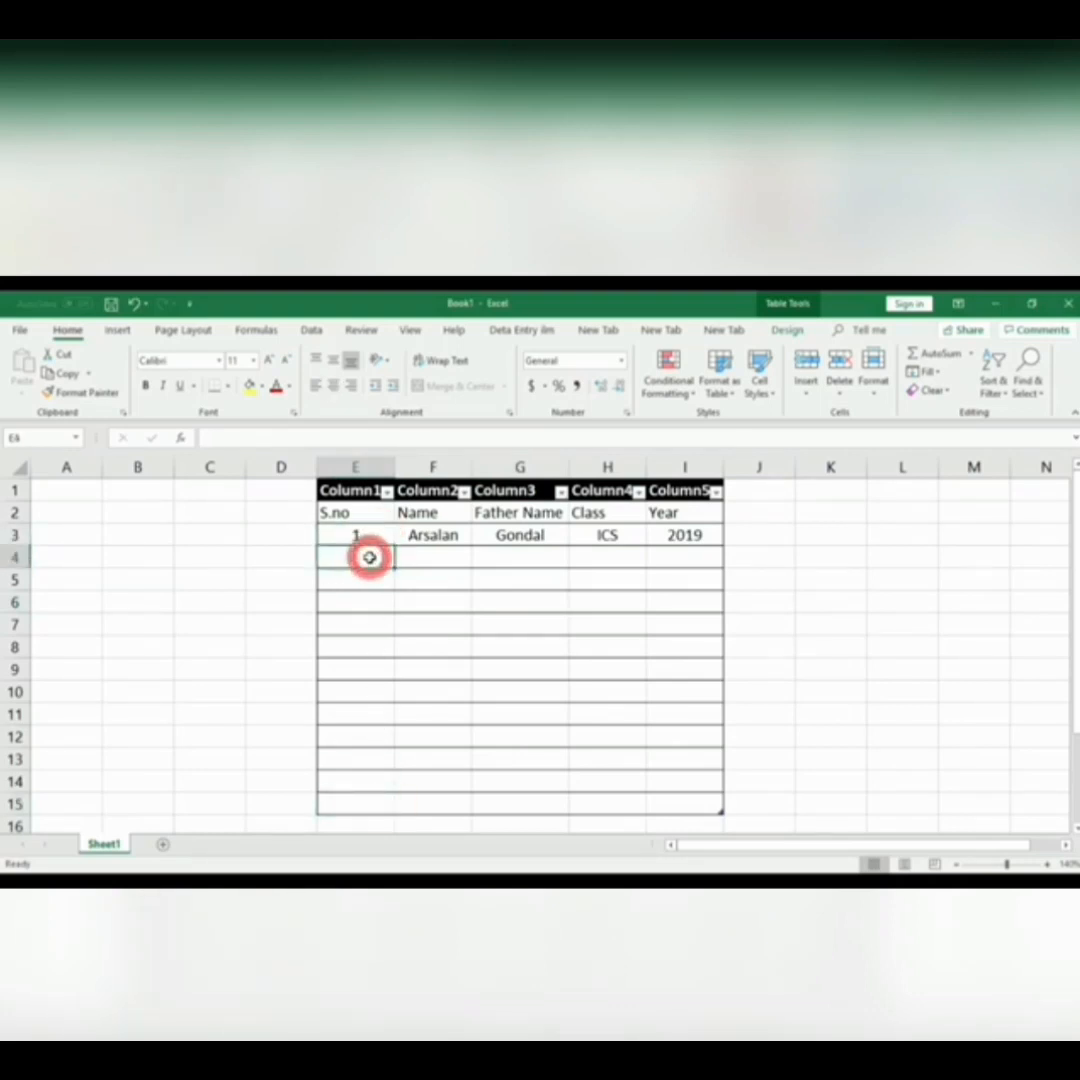
type("2")
left_click(373, 603)
left_click(374, 557)
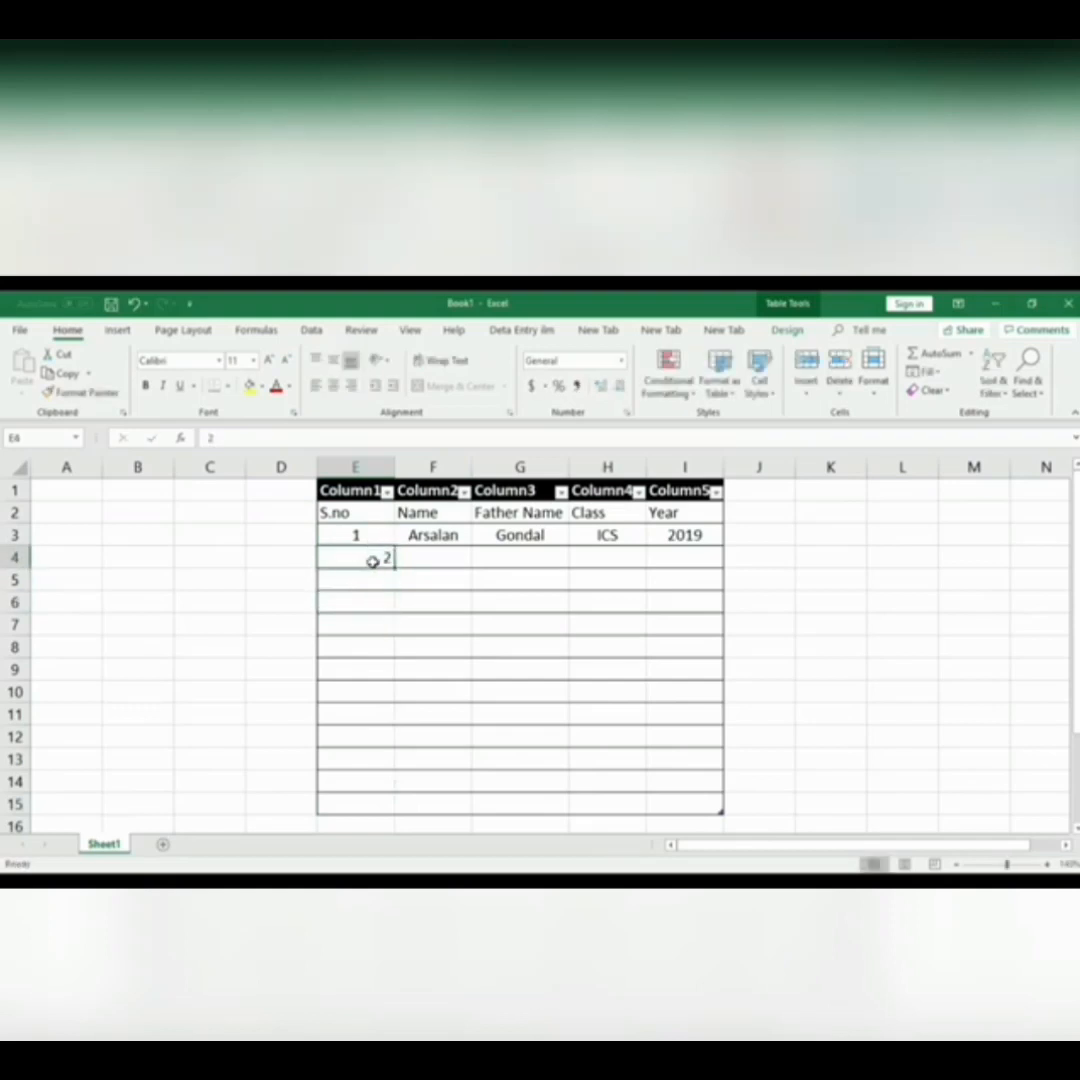
Center serial numbers 1 and 2 in E3:E4 and extend the series down the S.no column to 13 in E15.
left_click_drag(362, 535, 365, 557)
left_click(334, 387)
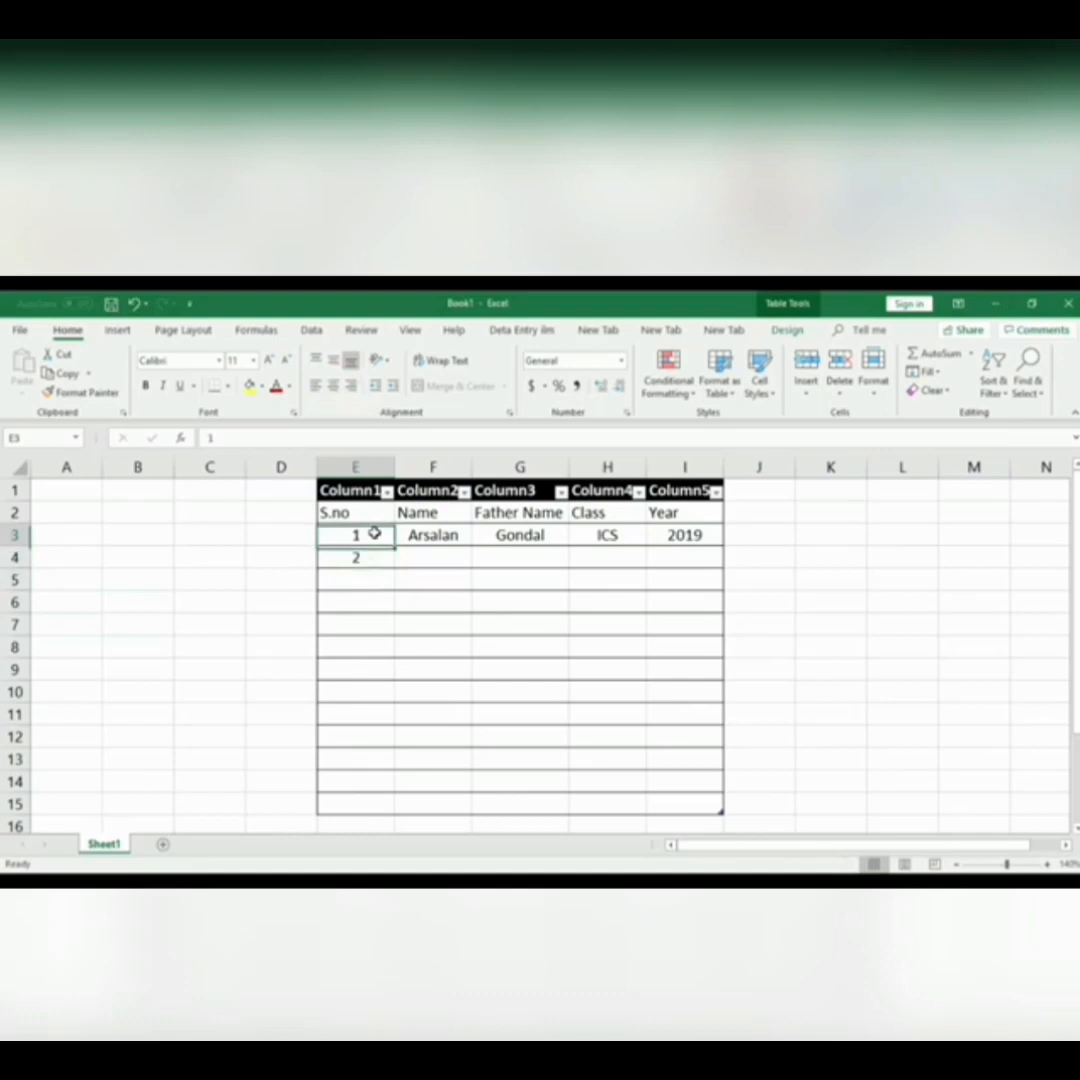
left_click(374, 603)
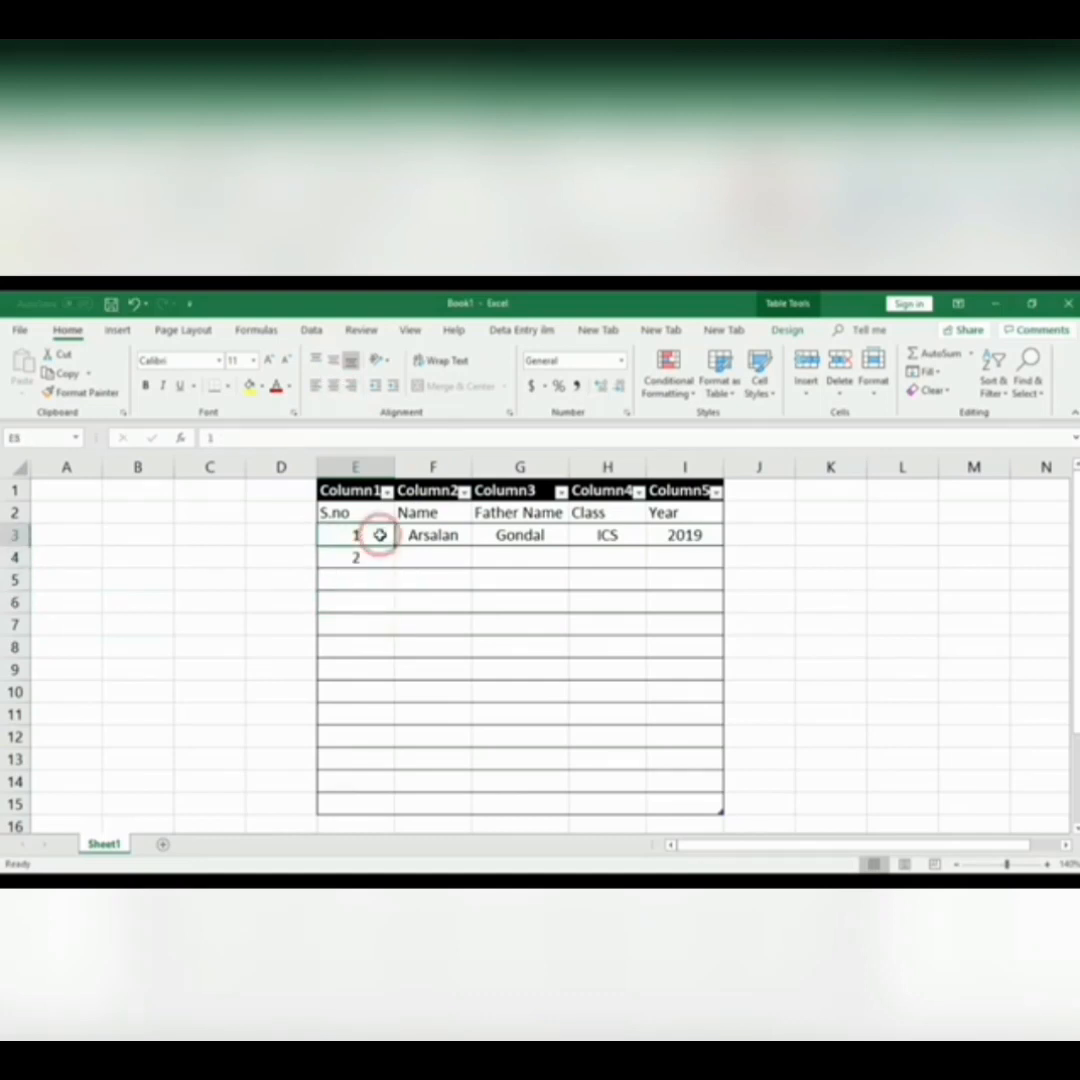
left_click_drag(380, 535, 379, 557)
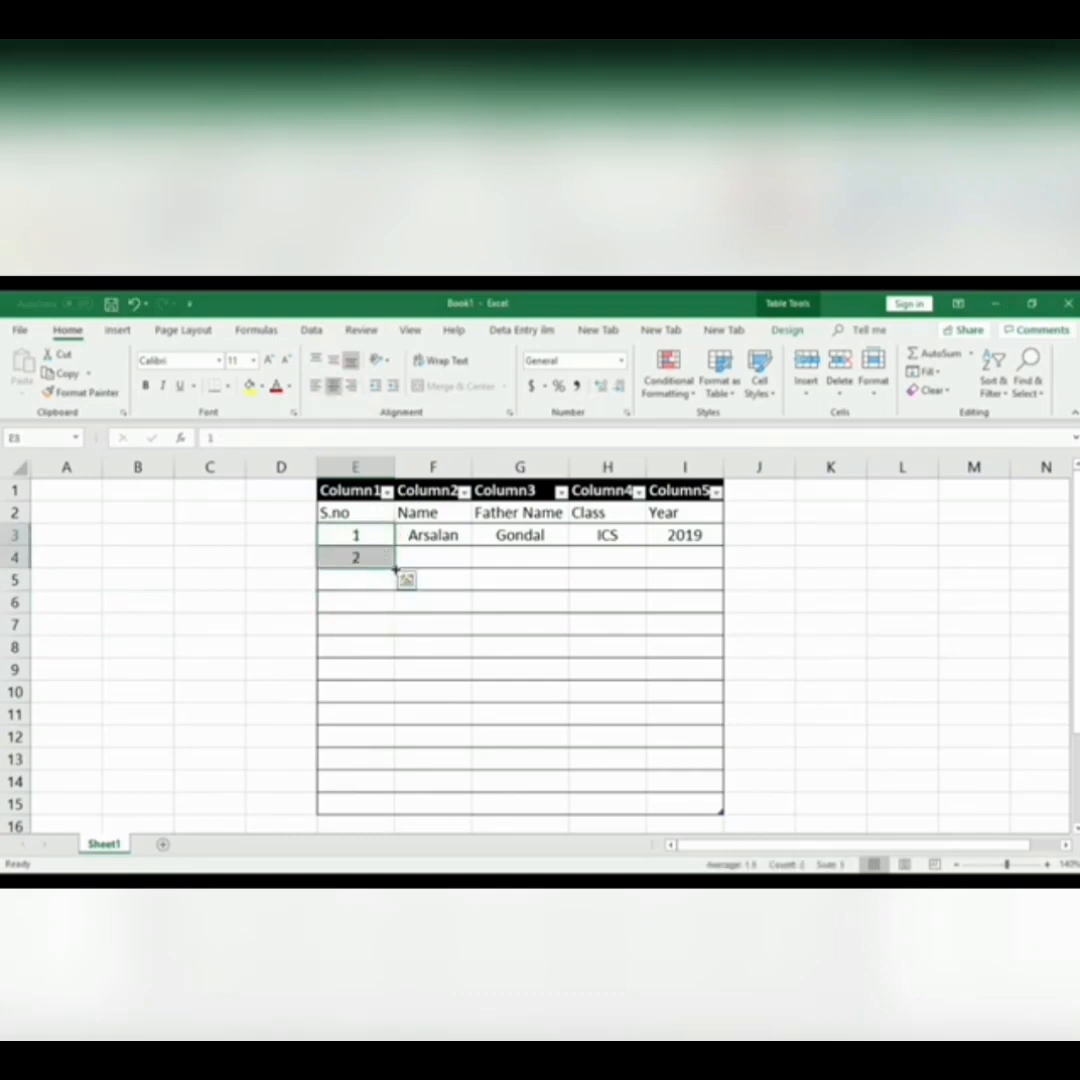
left_click_drag(396, 570, 399, 806)
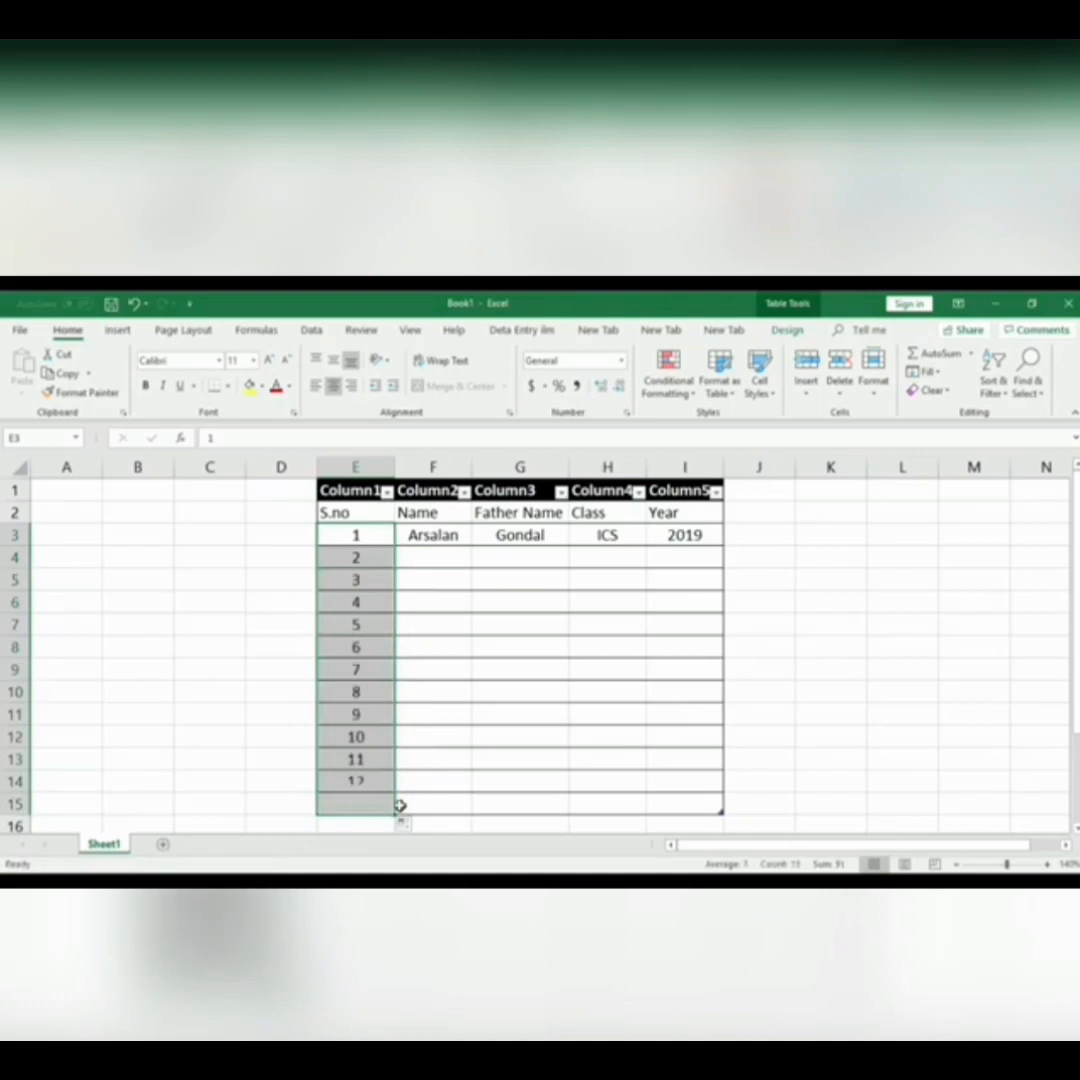
Fill the first student's name and father's name from F3 and G3 down their columns to row 15.
left_click(462, 537)
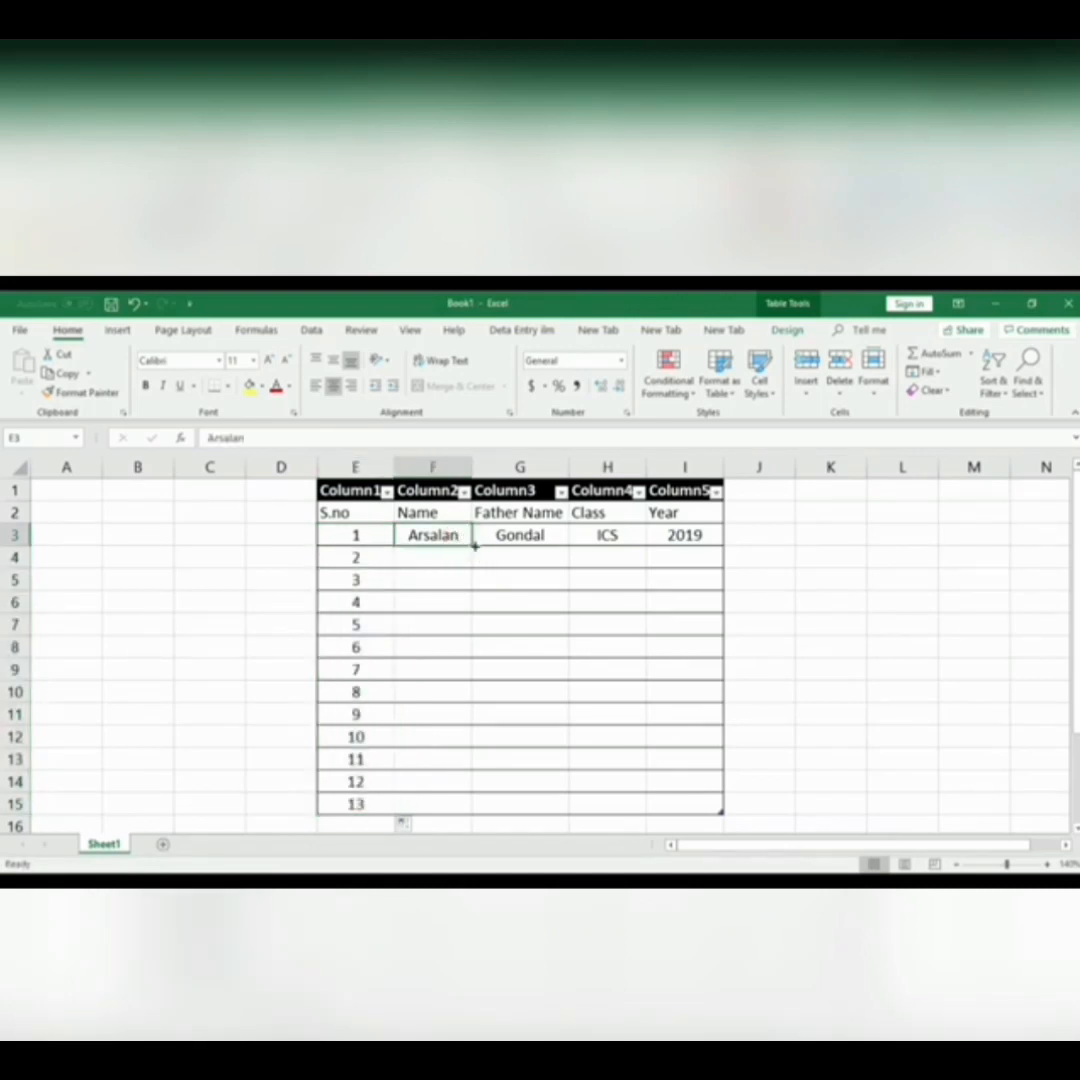
left_click_drag(474, 544, 474, 818)
left_click(543, 535)
left_click_drag(569, 545, 566, 815)
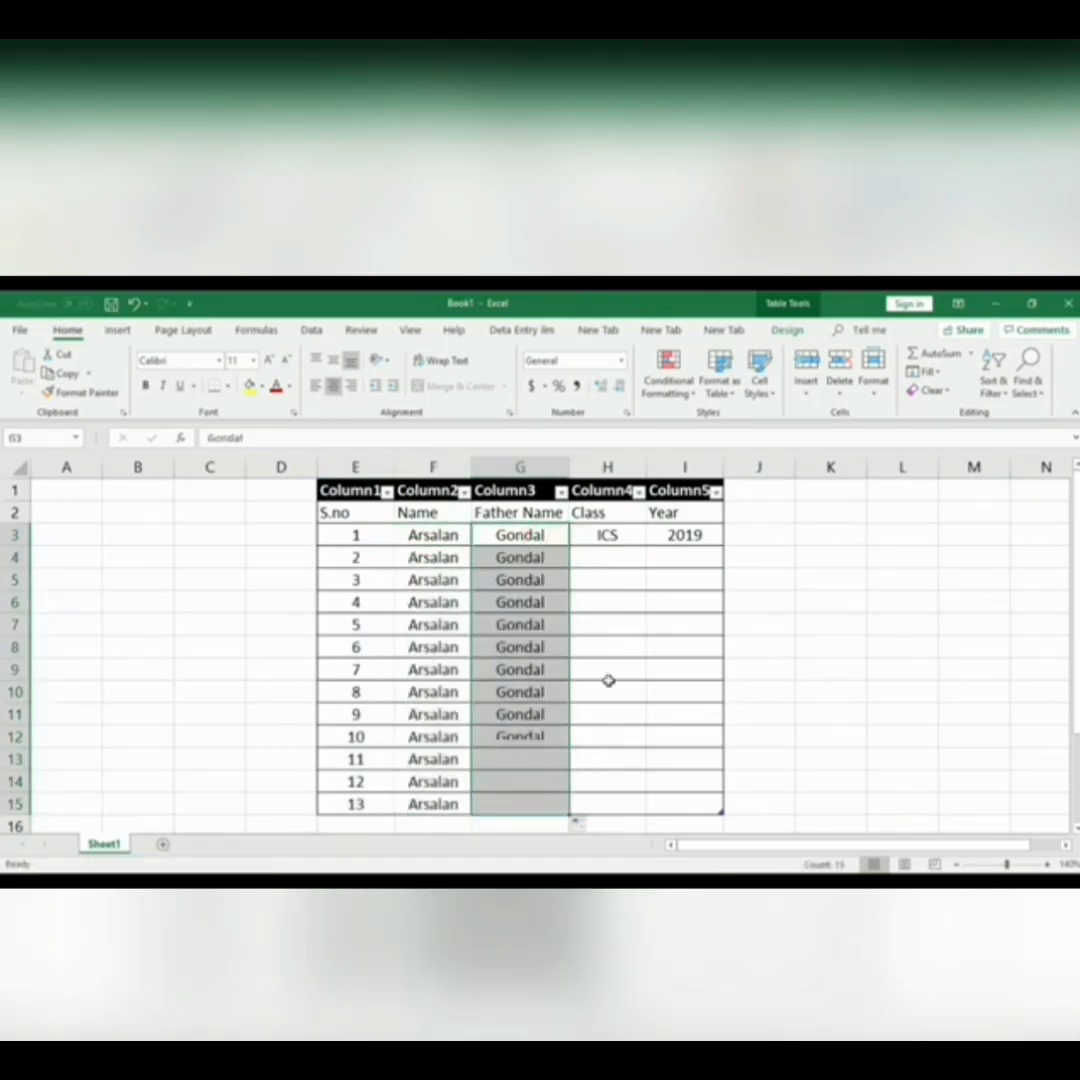
Fill class ICS from H3 and year 2019 from I3 down their columns to row 15.
left_click(620, 538)
left_click_drag(646, 546, 646, 818)
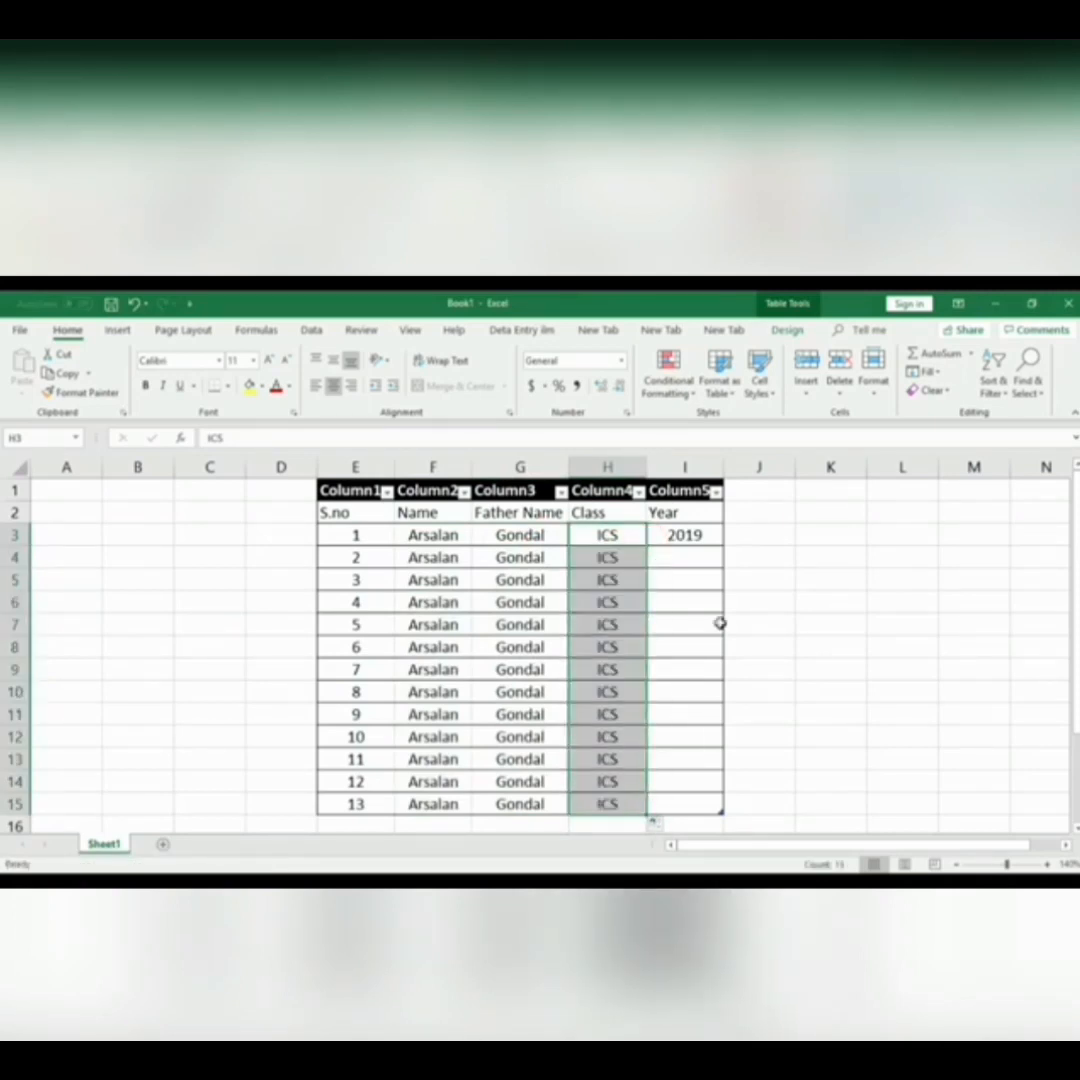
left_click(695, 533)
left_click_drag(724, 543, 718, 808)
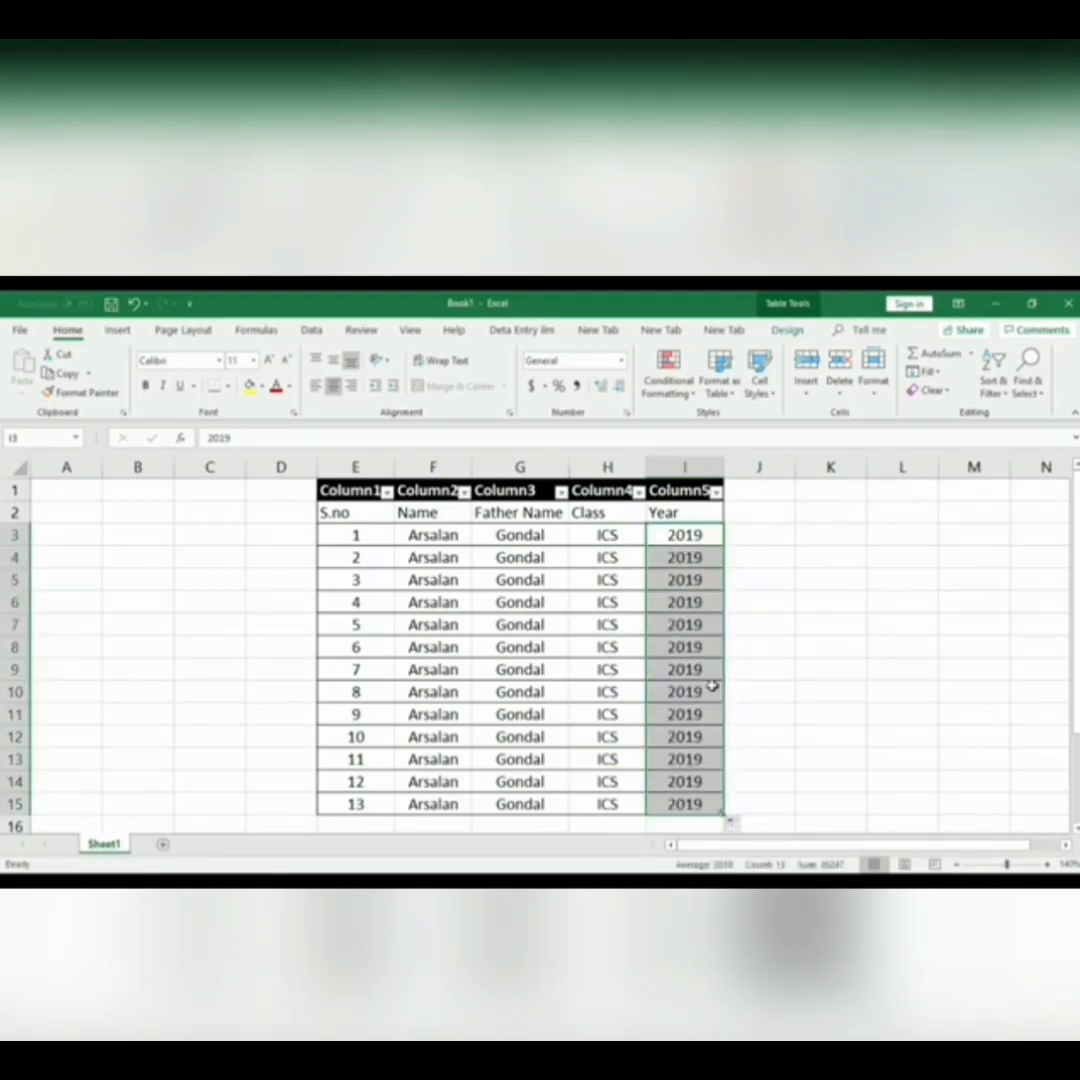